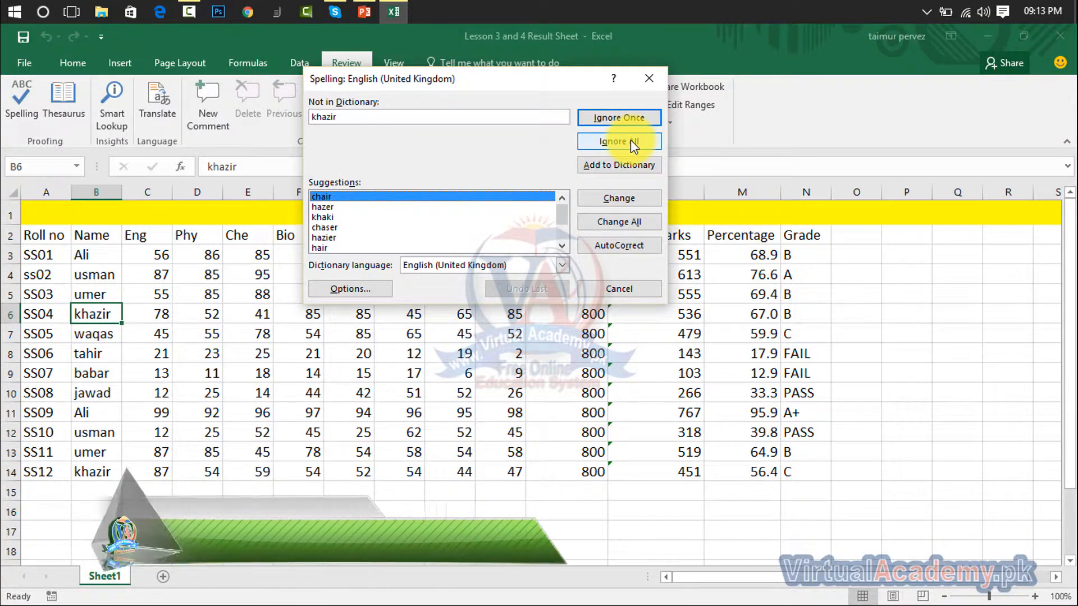
- Correct khazir in B6 to chair and waqas in B7 to was
{"action": "left_click", "coordinate": [602, 198]}
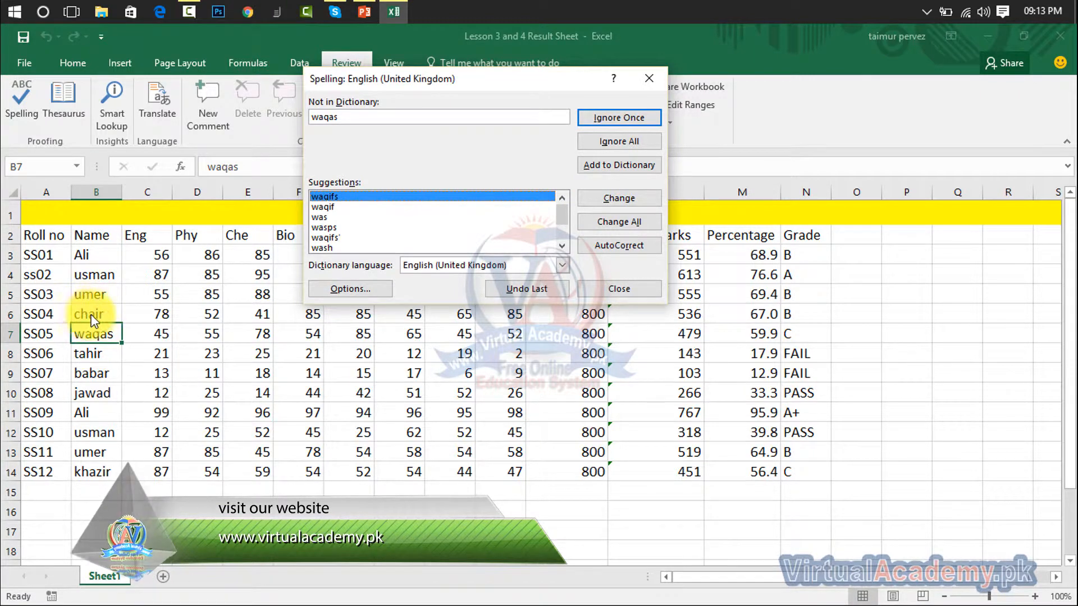
{"action": "left_click", "coordinate": [319, 218]}
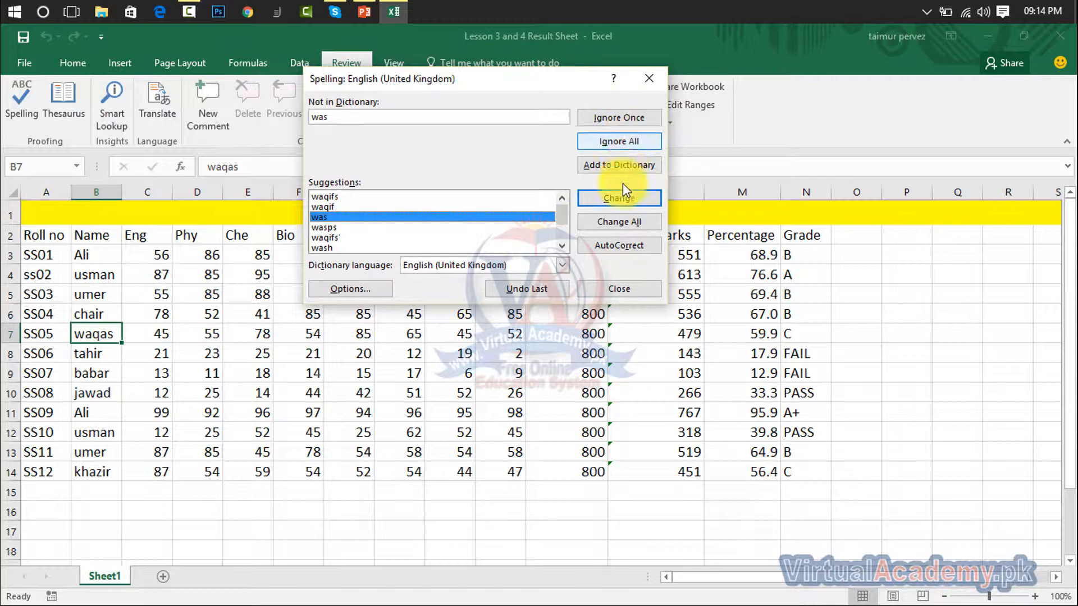
{"action": "left_click", "coordinate": [619, 199]}
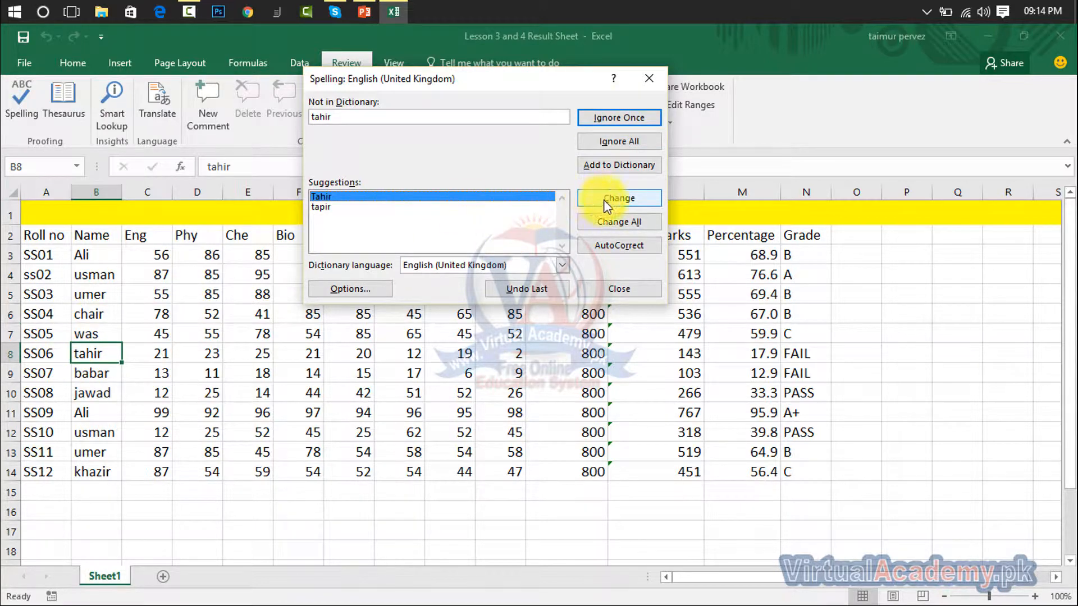
- Ignore all occurrences of the names tahir, babar, jawad, usman, umer and khazir
{"action": "left_click", "coordinate": [613, 143]}
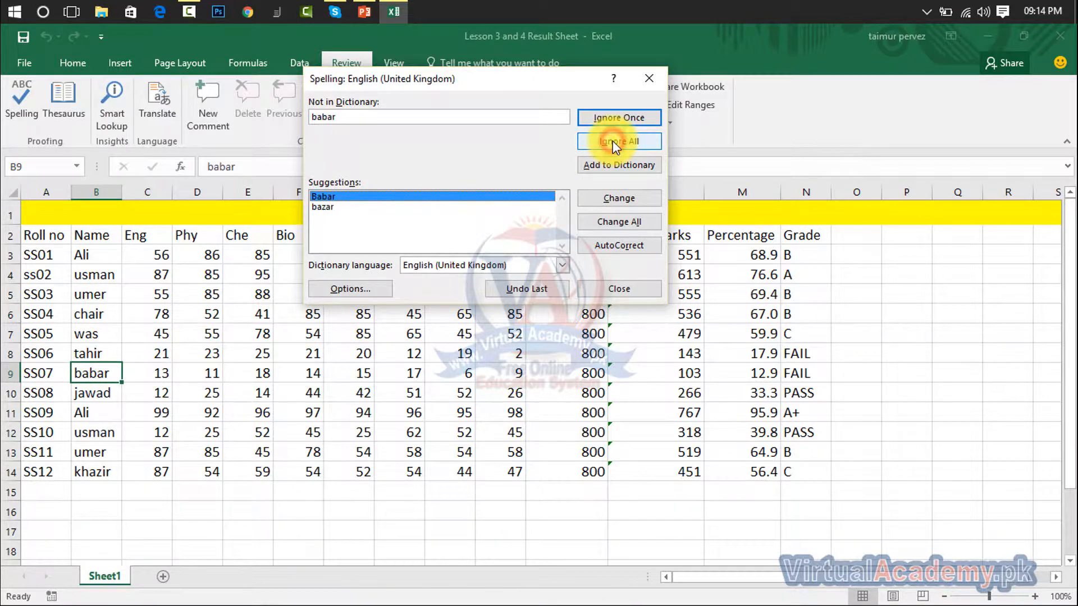
{"action": "left_click", "coordinate": [614, 144]}
{"action": "left_click", "coordinate": [613, 144]}
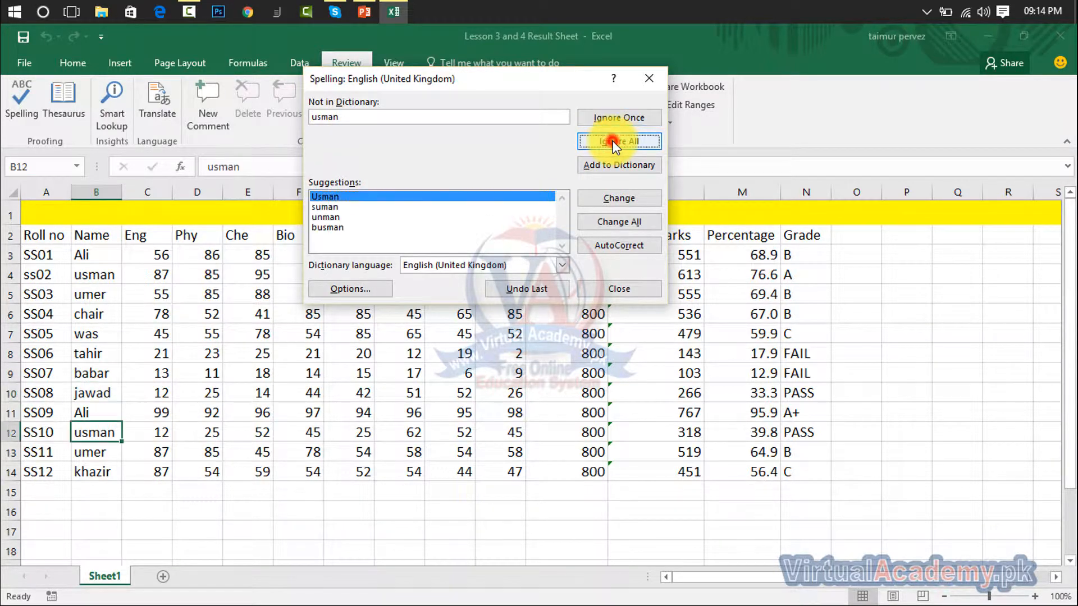
{"action": "left_click", "coordinate": [613, 143]}
{"action": "left_click", "coordinate": [612, 141]}
{"action": "left_click", "coordinate": [612, 141]}
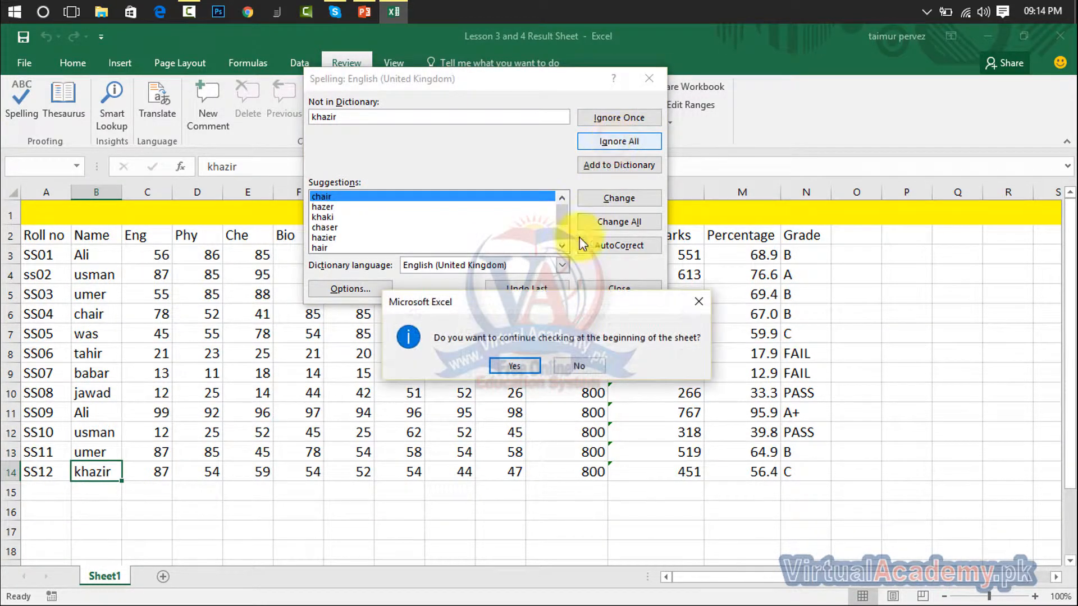
- Continue checking from the top, leaving the headers Eng, Phy, Che and Isl unchanged
{"action": "left_click", "coordinate": [508, 370]}
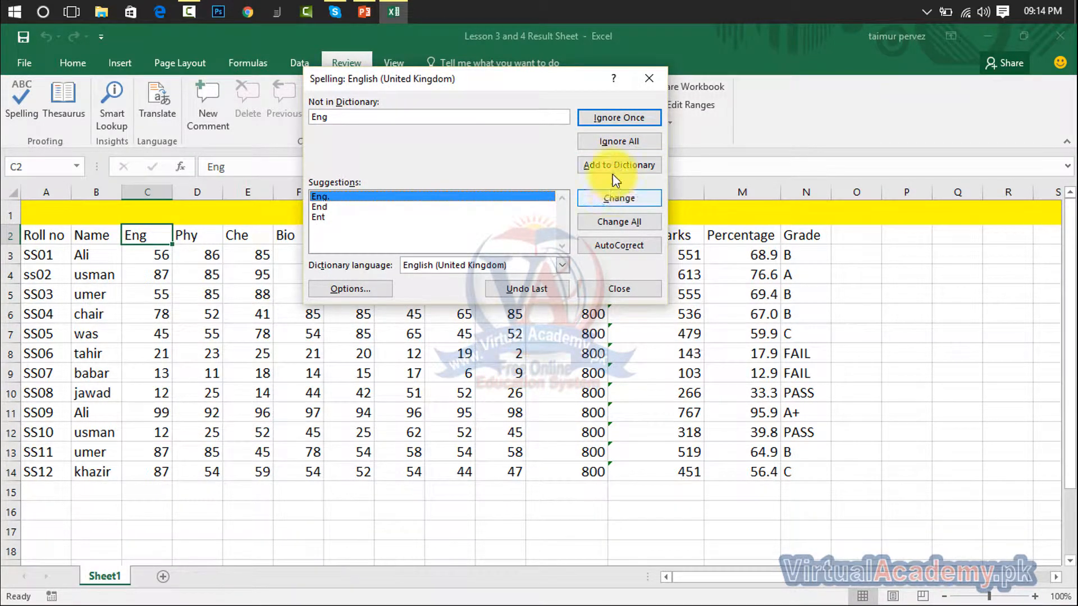
{"action": "left_click", "coordinate": [614, 138]}
{"action": "left_click", "coordinate": [615, 138]}
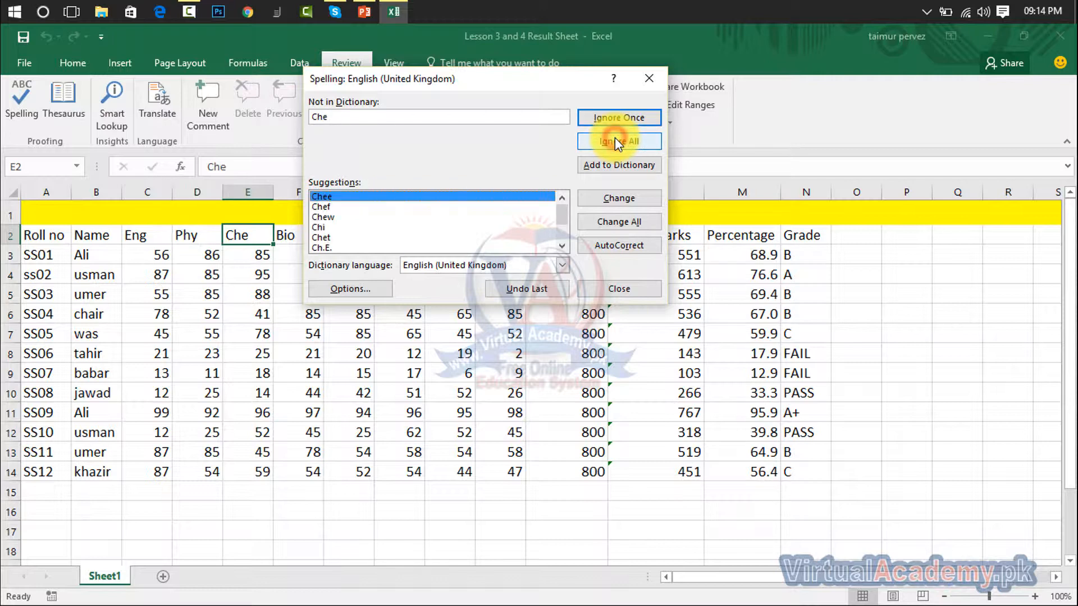
{"action": "left_click", "coordinate": [614, 138]}
{"action": "left_click", "coordinate": [615, 138]}
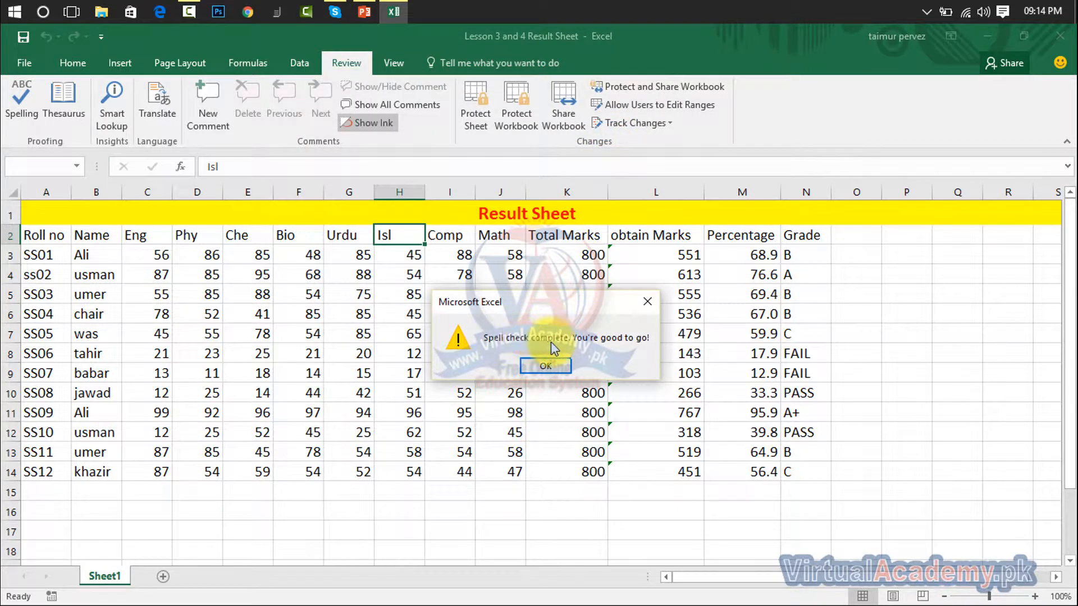
{"action": "left_click", "coordinate": [647, 301]}
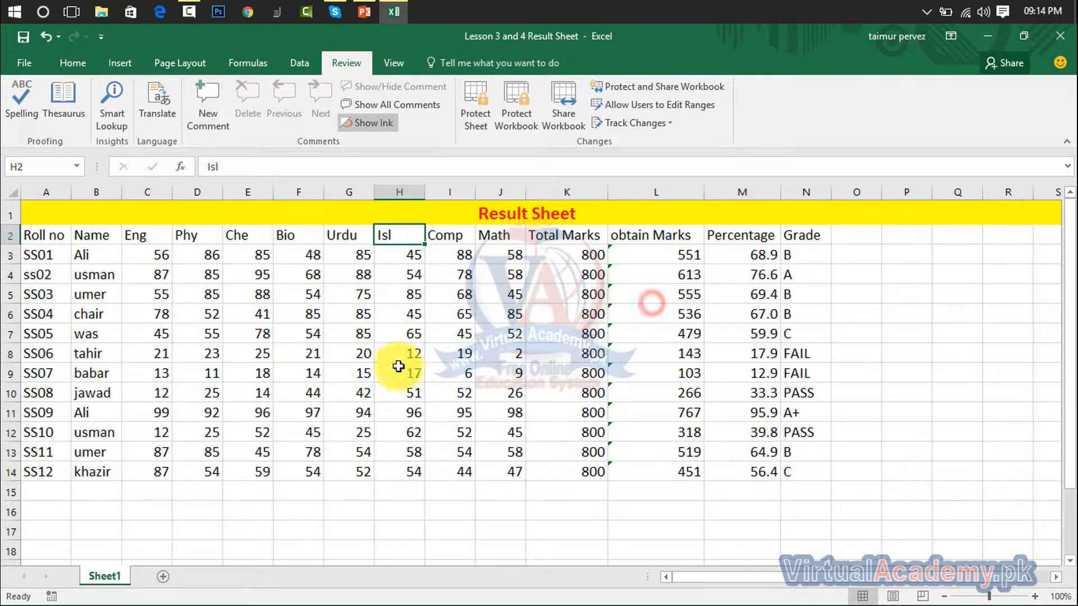
- Undo the name corrections, then look up synonyms for 'good' in the Thesaurus
{"action": "left_click", "coordinate": [568, 355]}
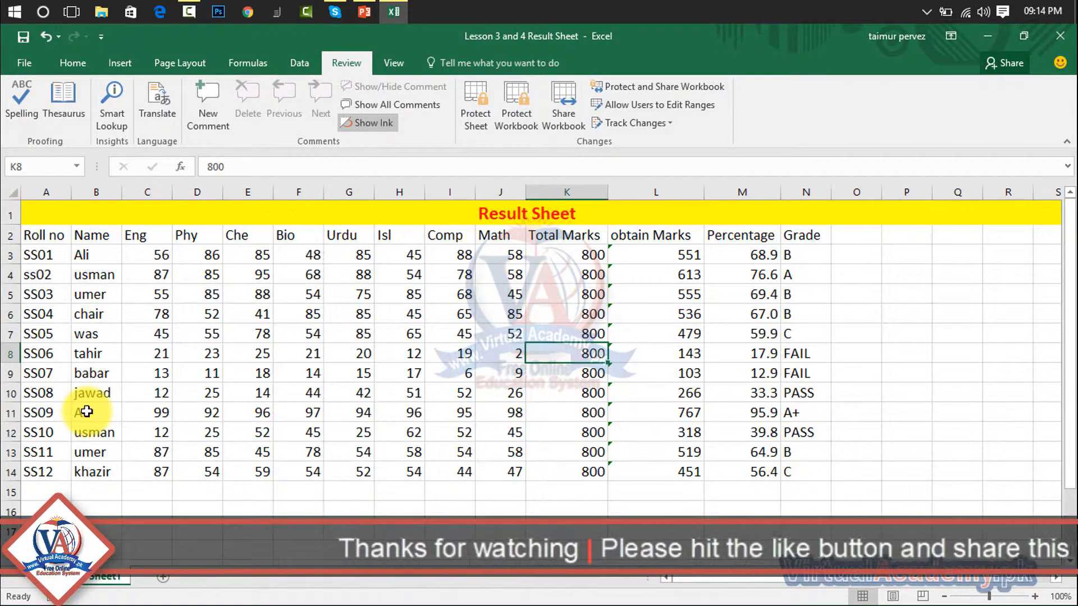
{"action": "key", "text": "ctrl+z"}
{"action": "key", "text": "ctrl+z"}
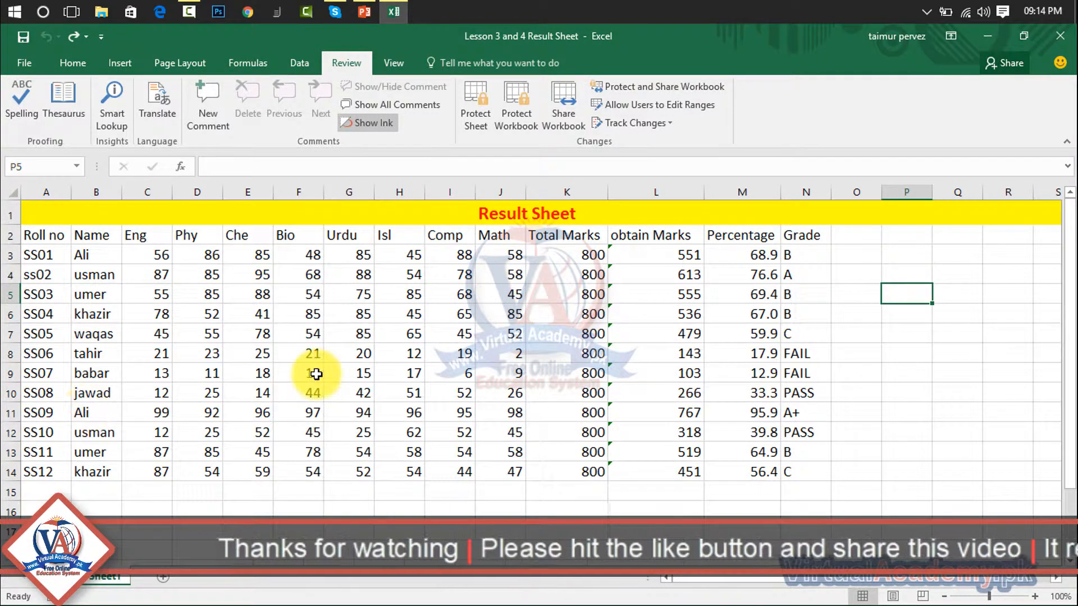
{"action": "left_click", "coordinate": [60, 103]}
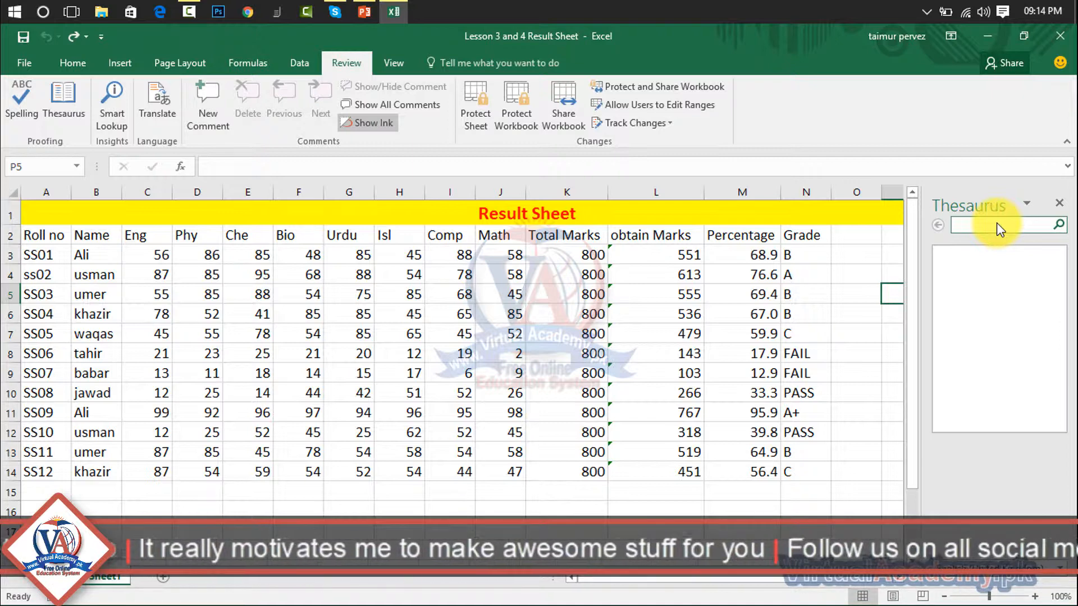
{"action": "type", "text": "good"}
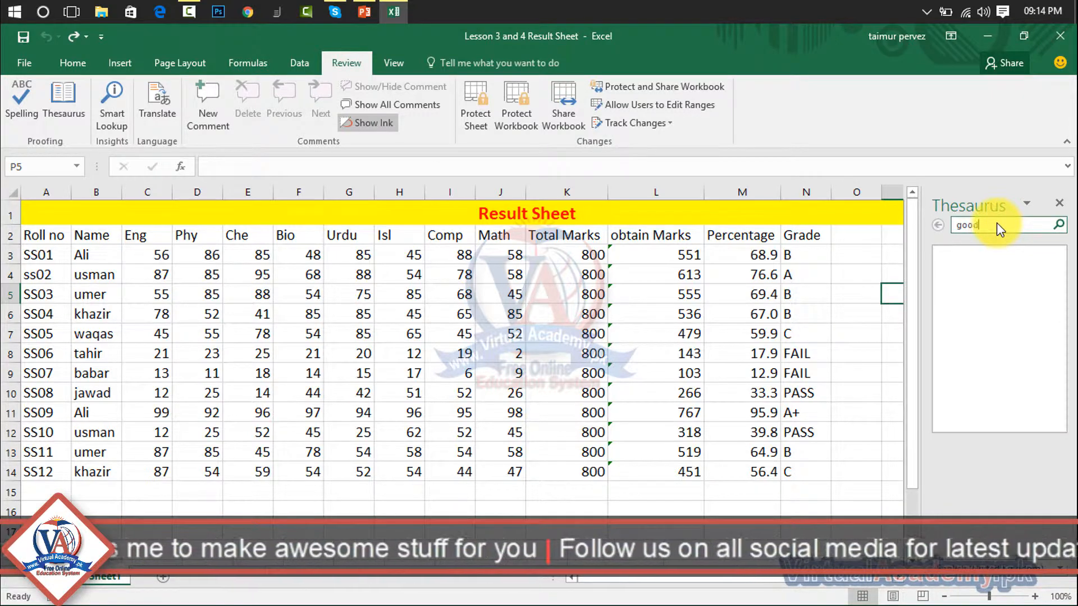
{"action": "key", "text": "Return"}
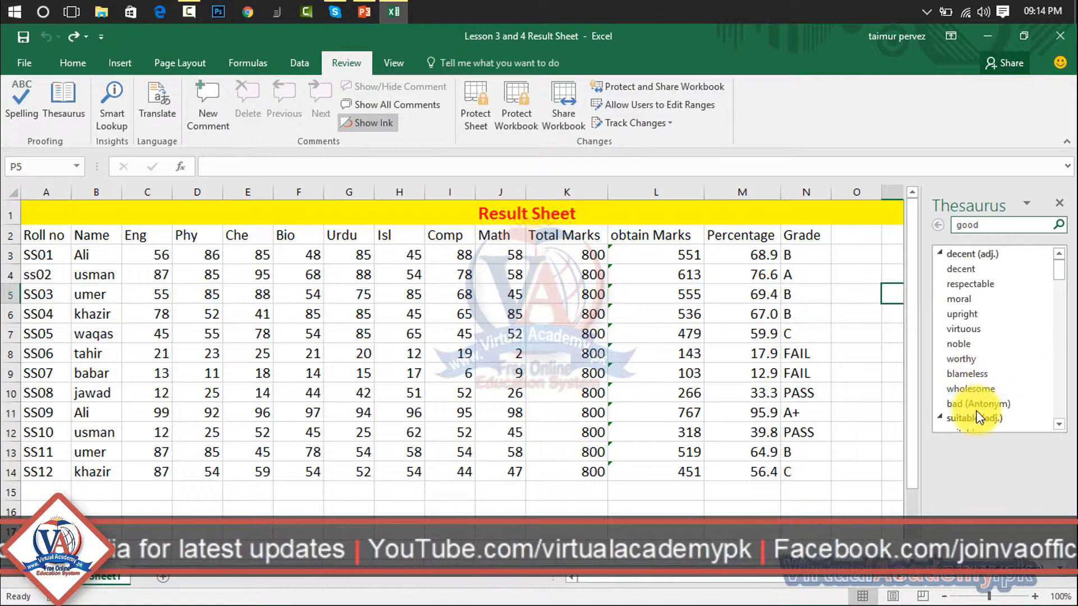
{"action": "left_click", "coordinate": [1059, 204]}
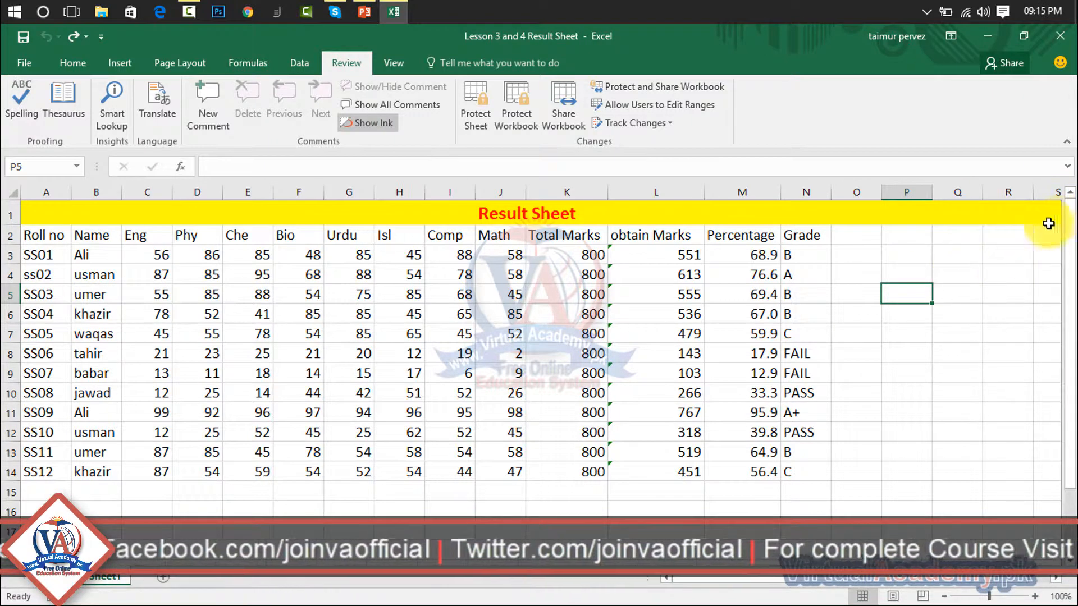
{"action": "left_click", "coordinate": [117, 109]}
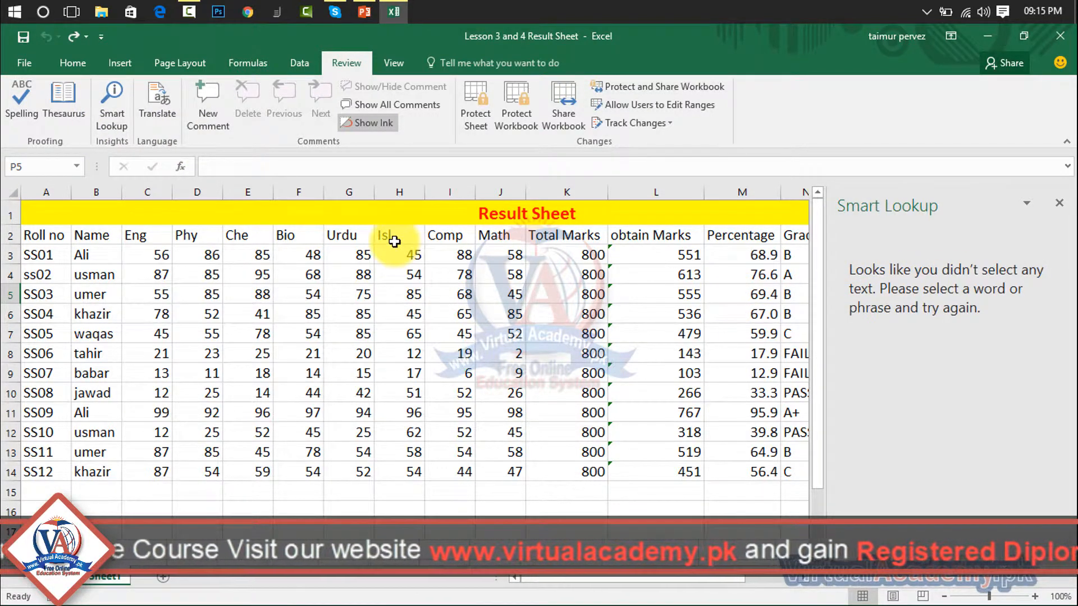
{"action": "left_click", "coordinate": [352, 237]}
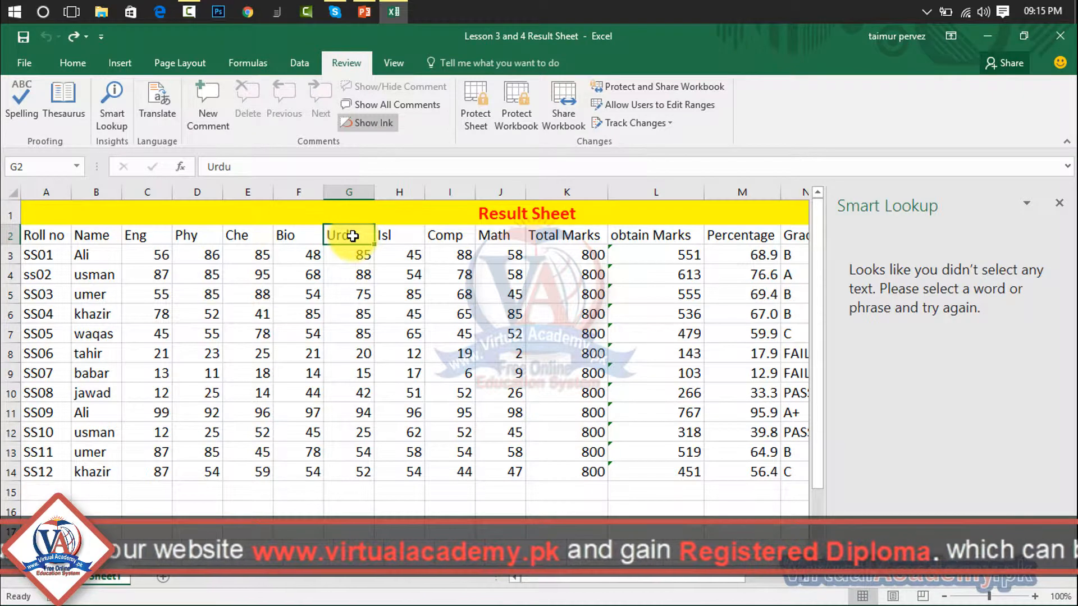
{"action": "left_click", "coordinate": [113, 115]}
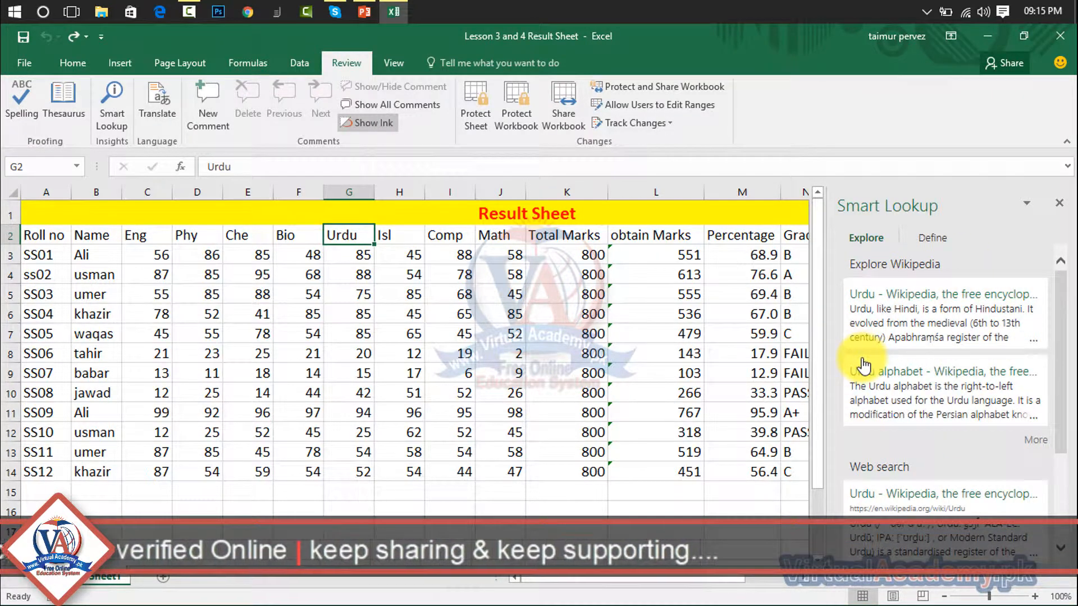
{"action": "left_click", "coordinate": [1061, 206]}
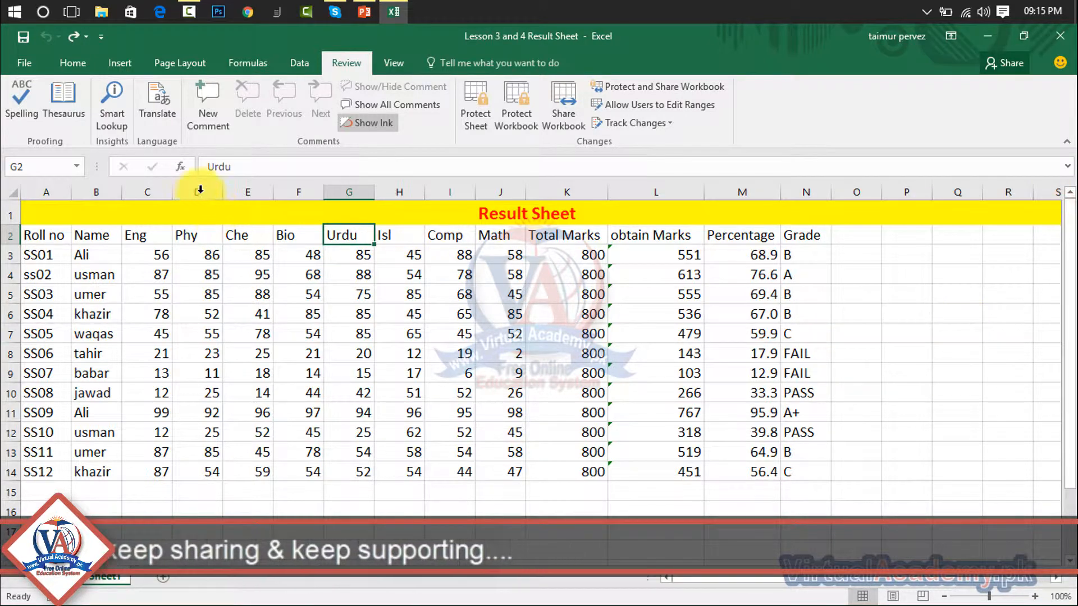
{"action": "left_click", "coordinate": [156, 100]}
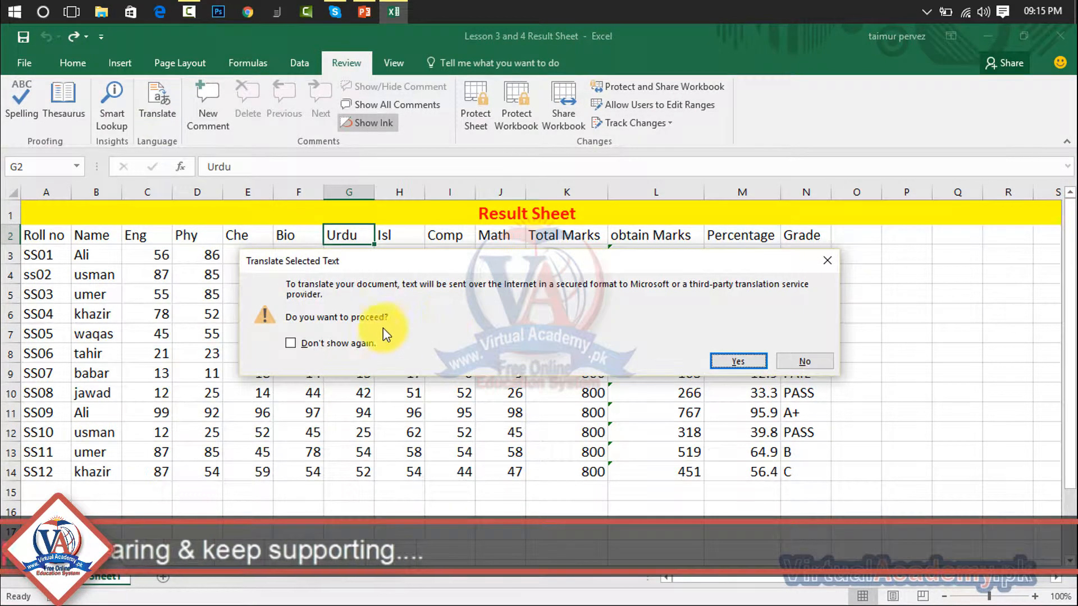
{"action": "left_click", "coordinate": [337, 343]}
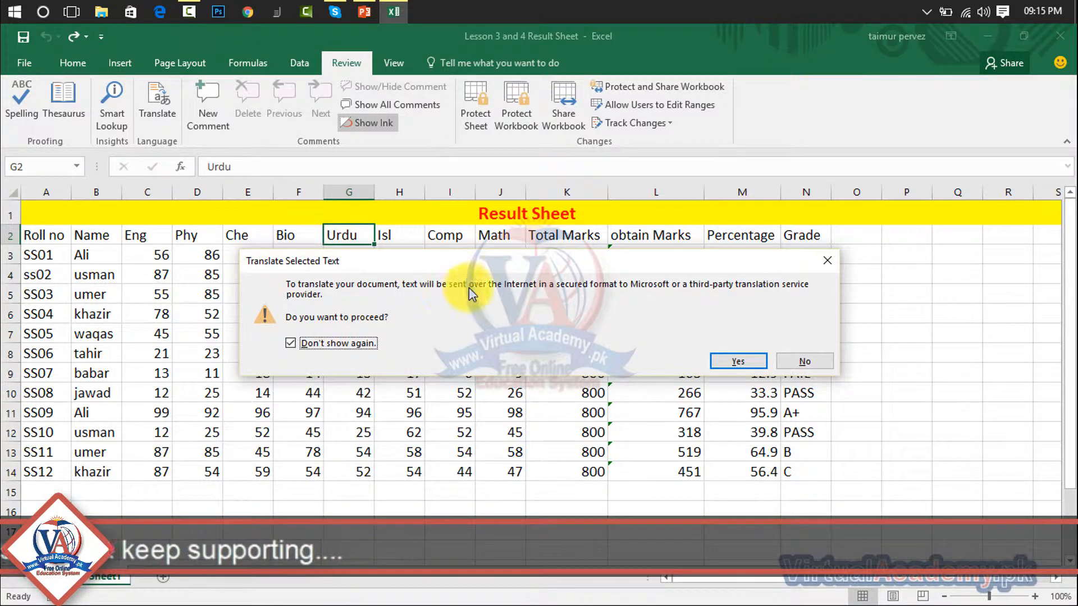
{"action": "left_click", "coordinate": [695, 288]}
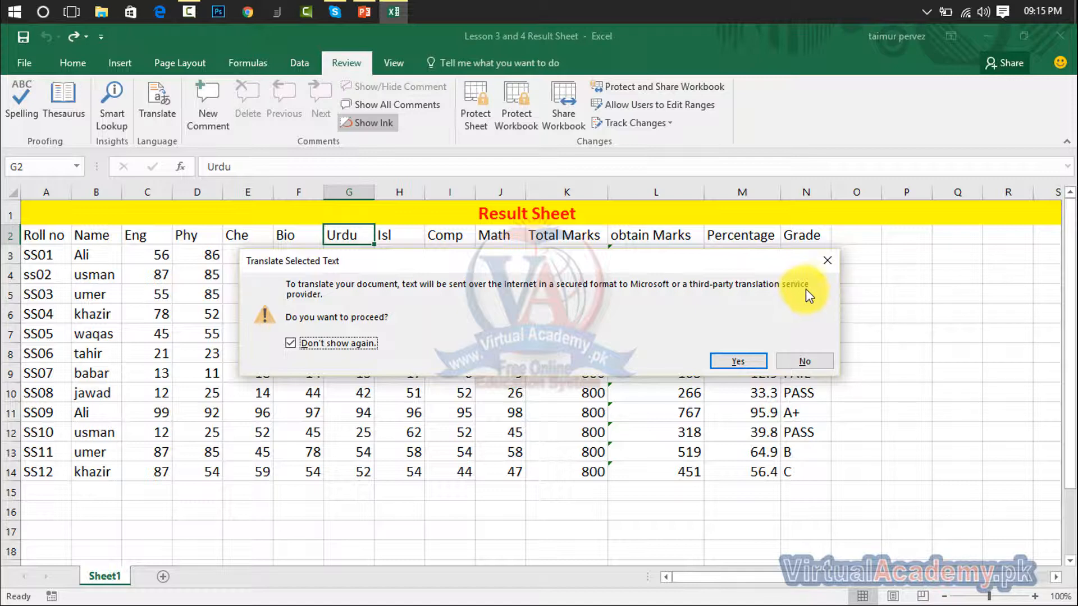
{"action": "left_click", "coordinate": [806, 361]}
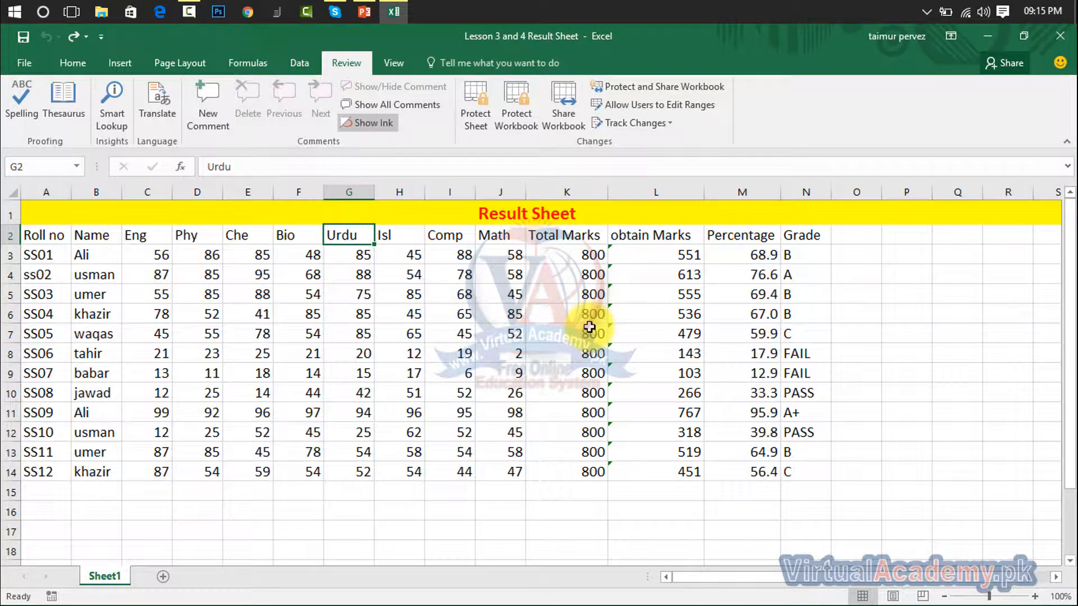
{"action": "left_click", "coordinate": [247, 11]}
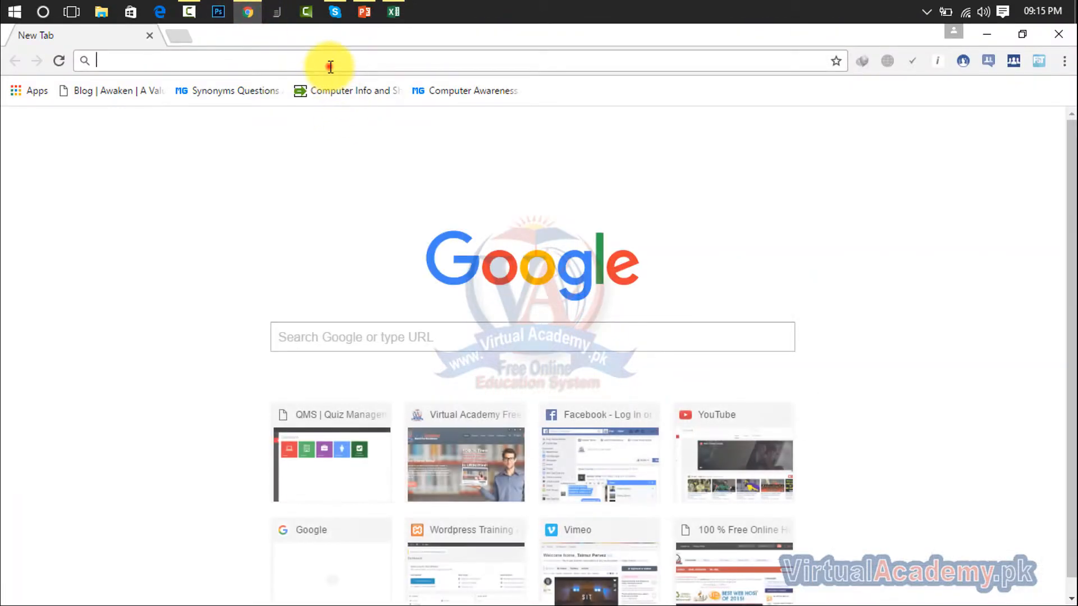
- Go to the Google home page and open Google Translate from the apps panel
{"action": "type", "text": "googl"}
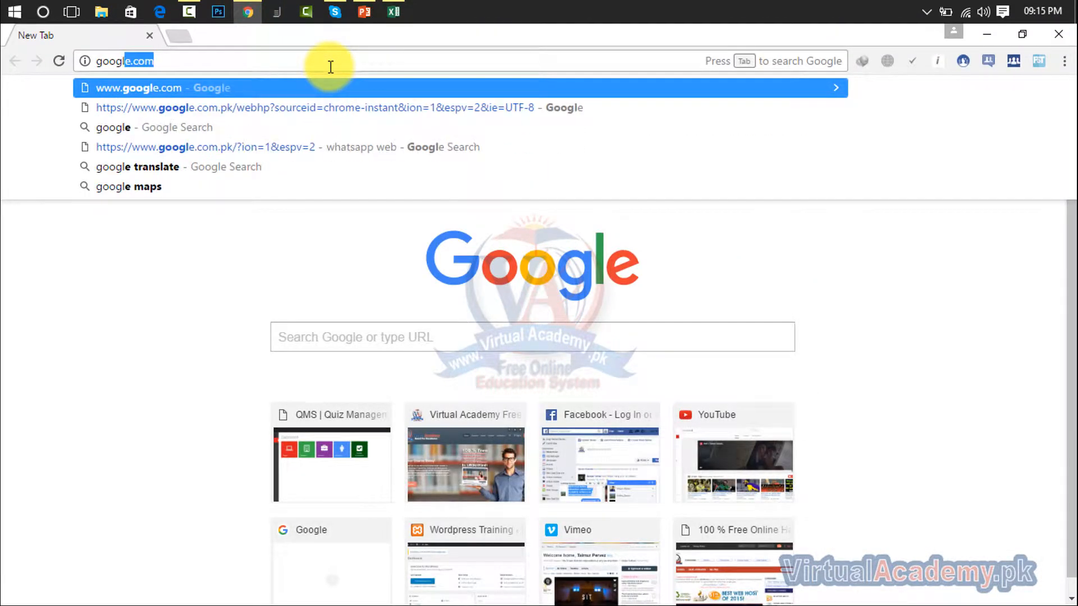
{"action": "type", "text": "e"}
{"action": "key", "text": "Return"}
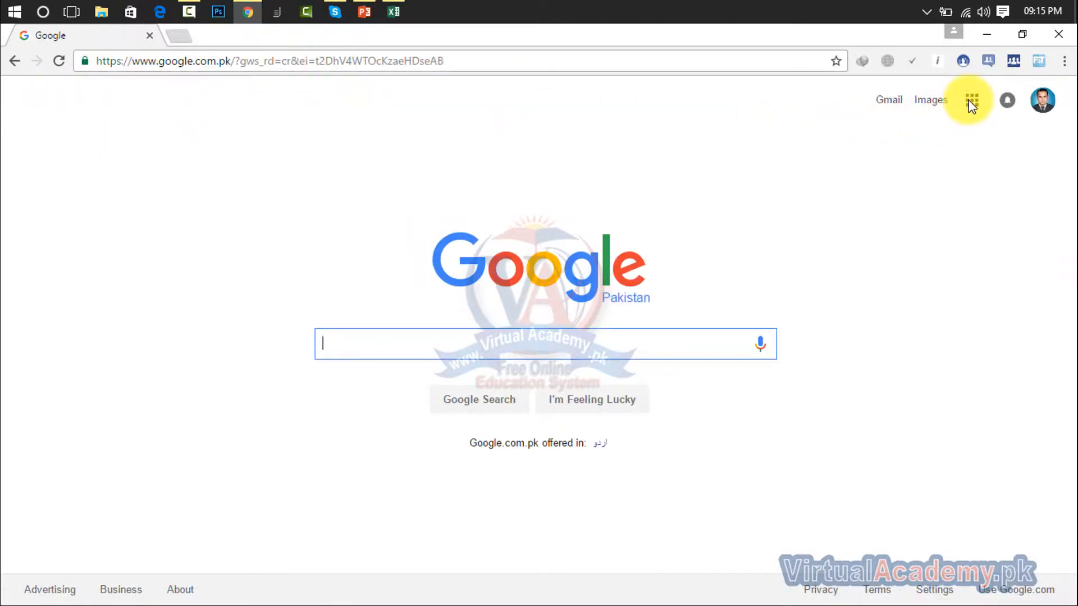
{"action": "left_click", "coordinate": [972, 101]}
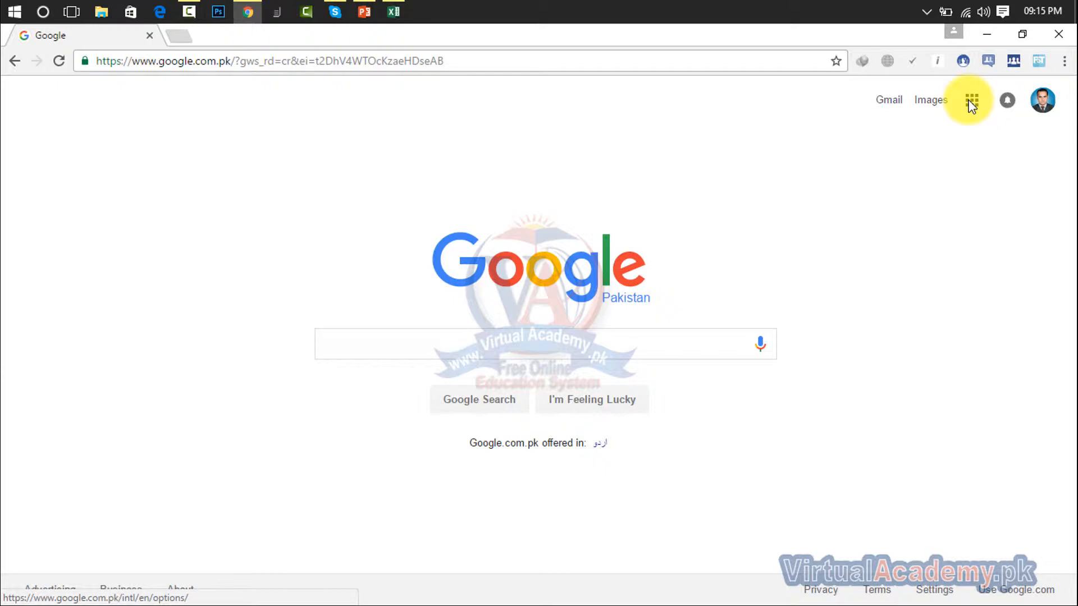
{"action": "left_click", "coordinate": [972, 101]}
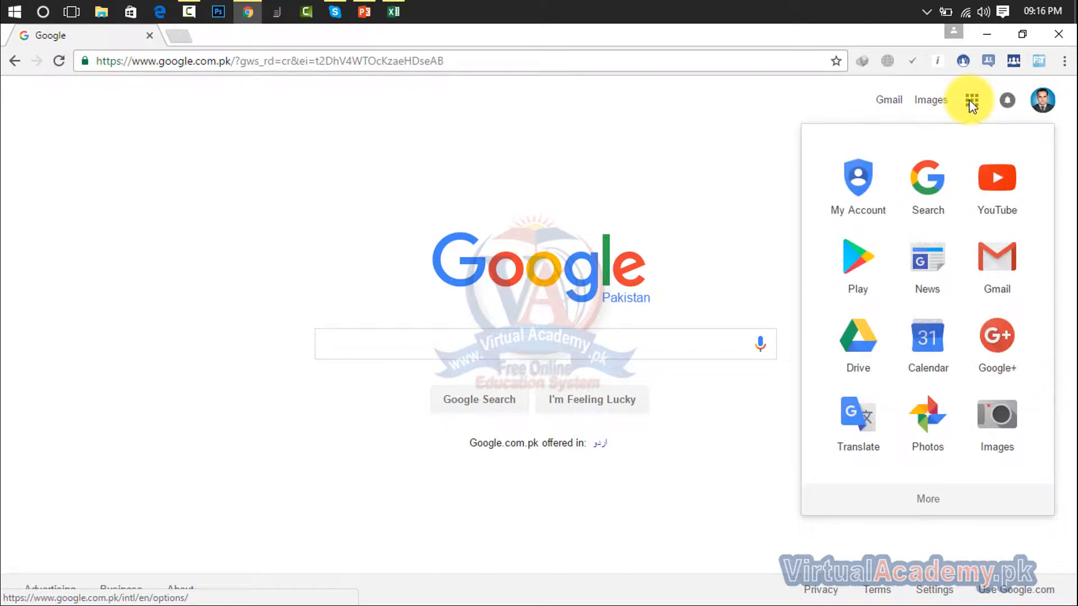
{"action": "left_click", "coordinate": [858, 437]}
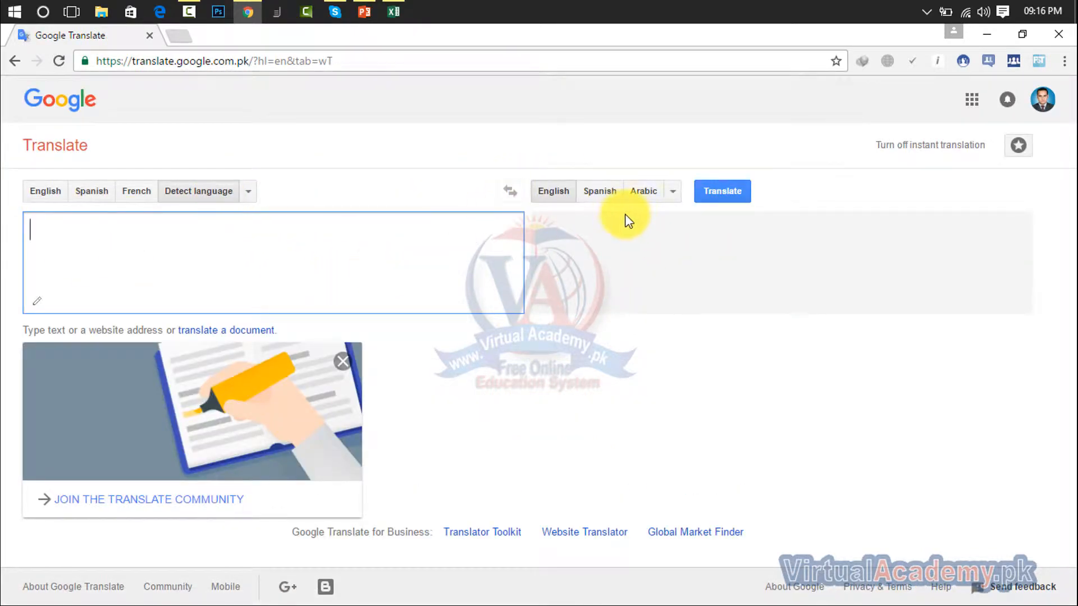
- Translate 'this is computer' into Urdu, then close the browser
{"action": "left_click", "coordinate": [674, 192]}
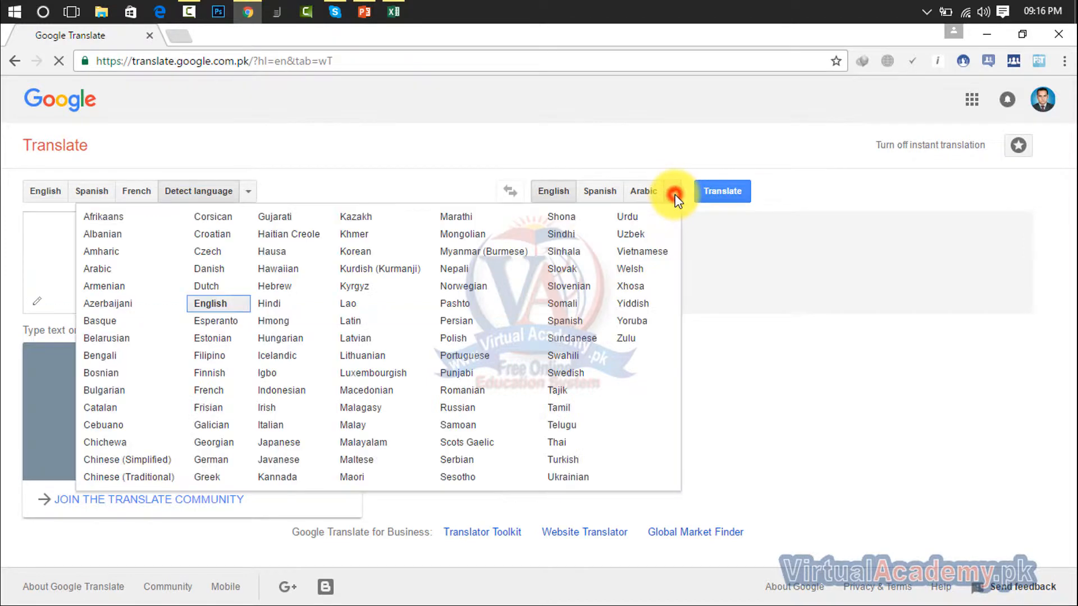
{"action": "left_click", "coordinate": [634, 217]}
{"action": "left_click", "coordinate": [458, 241]}
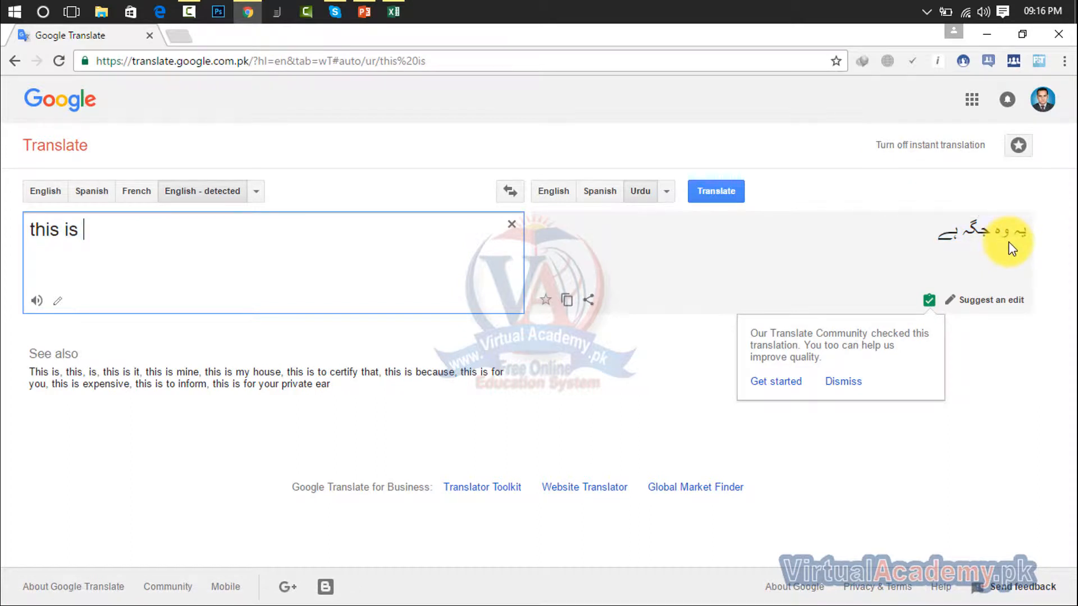
{"action": "left_click", "coordinate": [384, 245]}
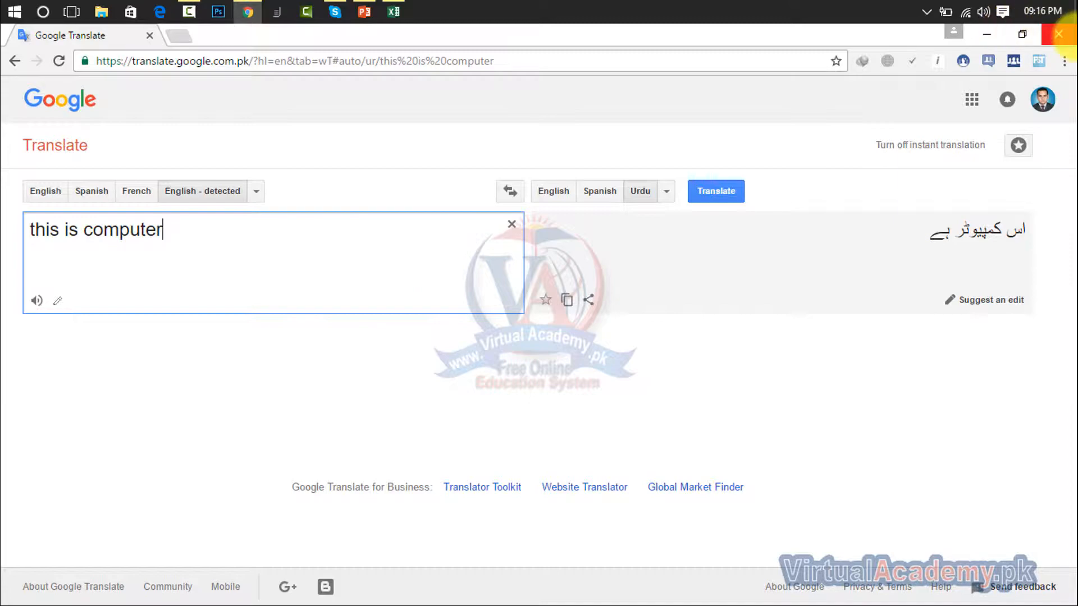
{"action": "left_click", "coordinate": [1059, 34]}
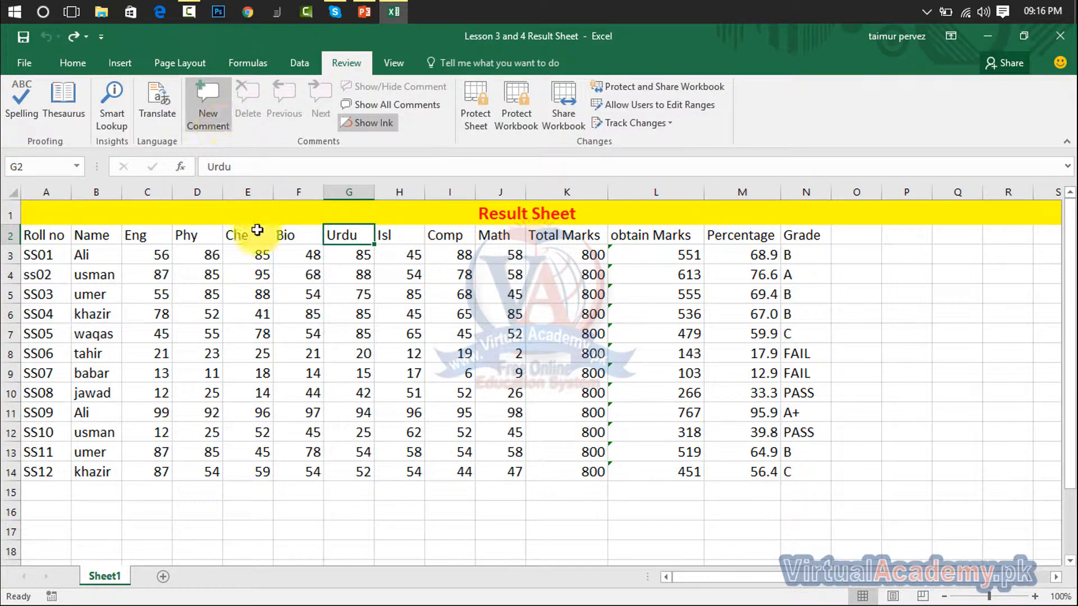
- Add a comment reading 'twinty' to the Urdu mark 20 in cell G8
{"action": "left_click", "coordinate": [282, 295]}
{"action": "left_click", "coordinate": [290, 312]}
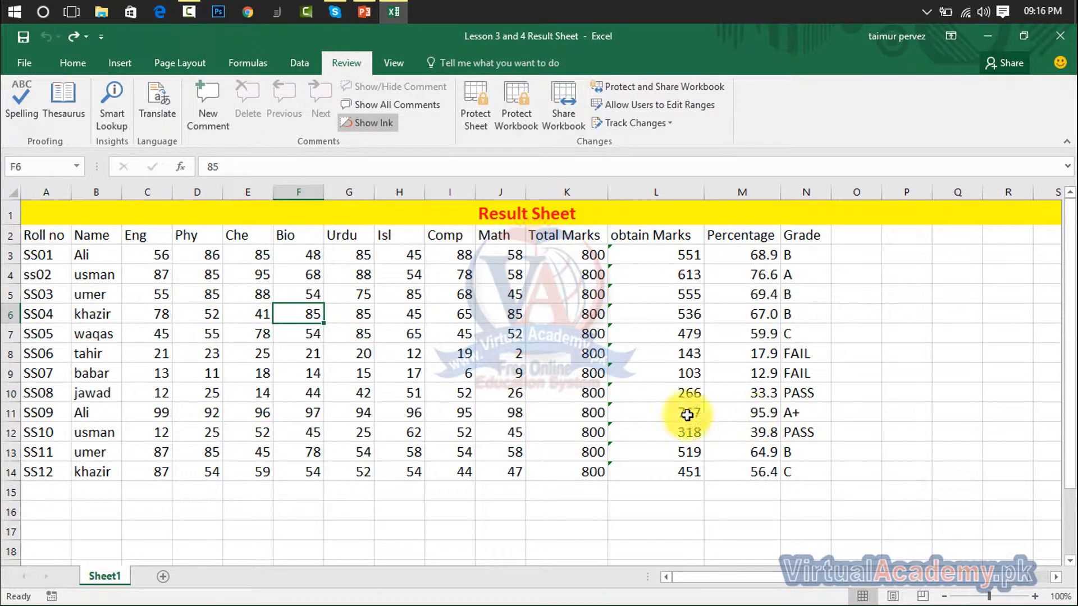
{"action": "left_click", "coordinate": [362, 353]}
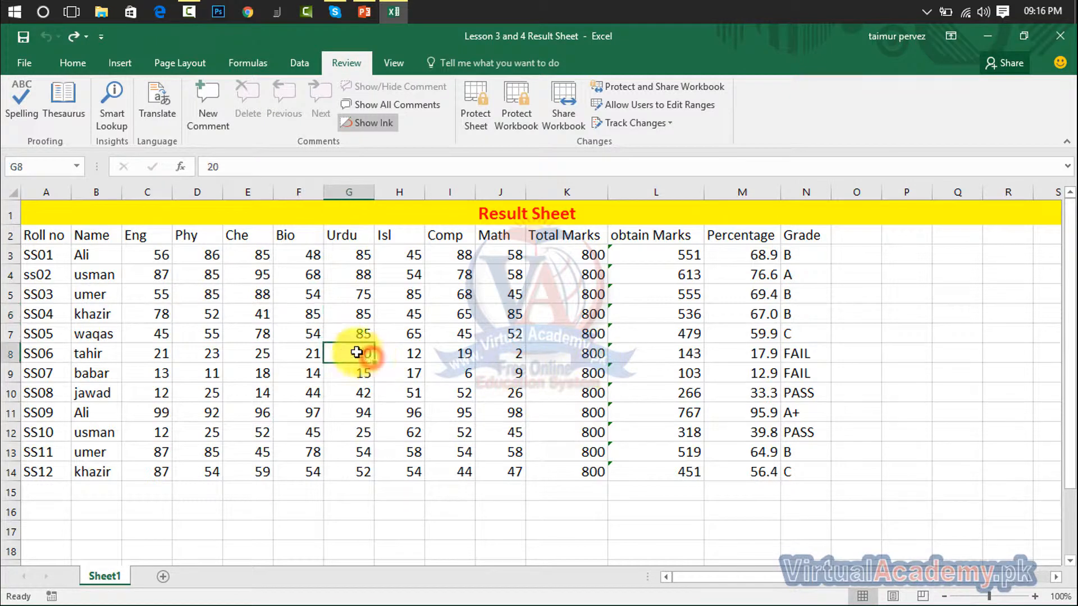
{"action": "left_click", "coordinate": [206, 104]}
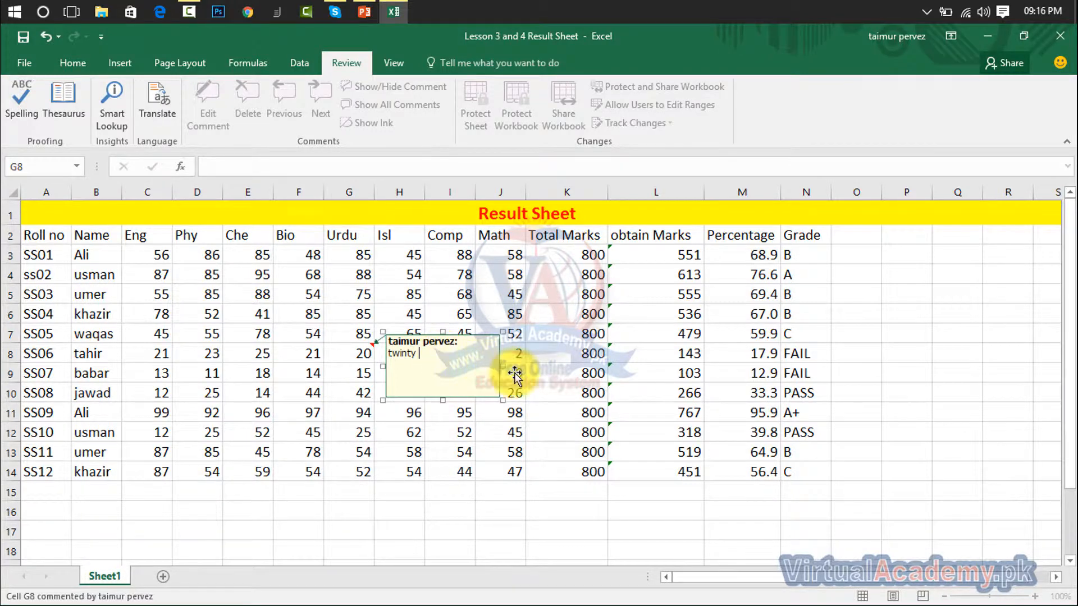
{"action": "left_click", "coordinate": [540, 369]}
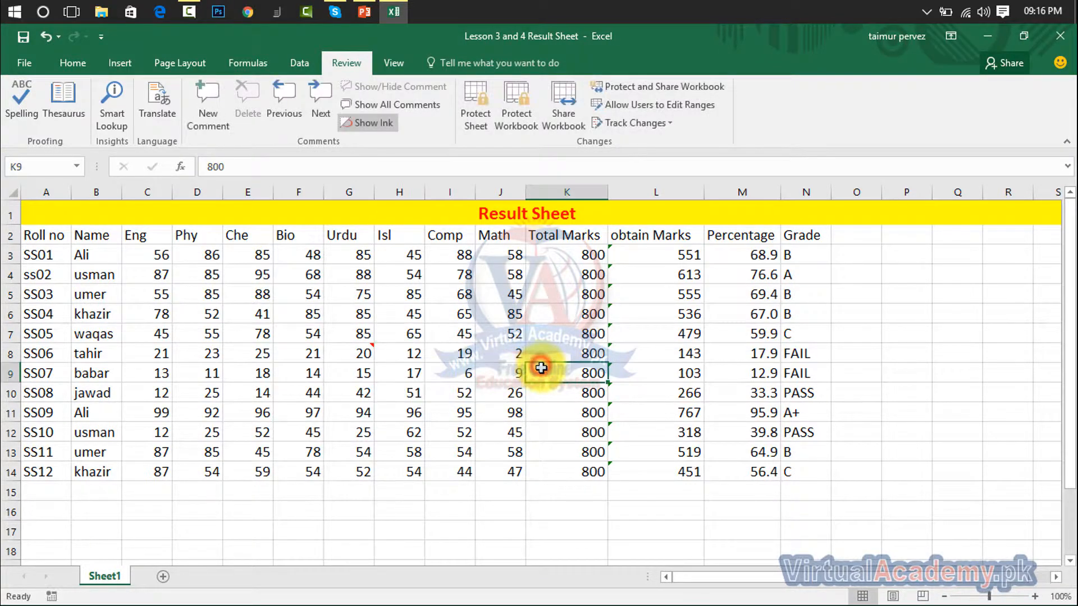
{"action": "left_click", "coordinate": [387, 353]}
{"action": "left_click", "coordinate": [345, 354]}
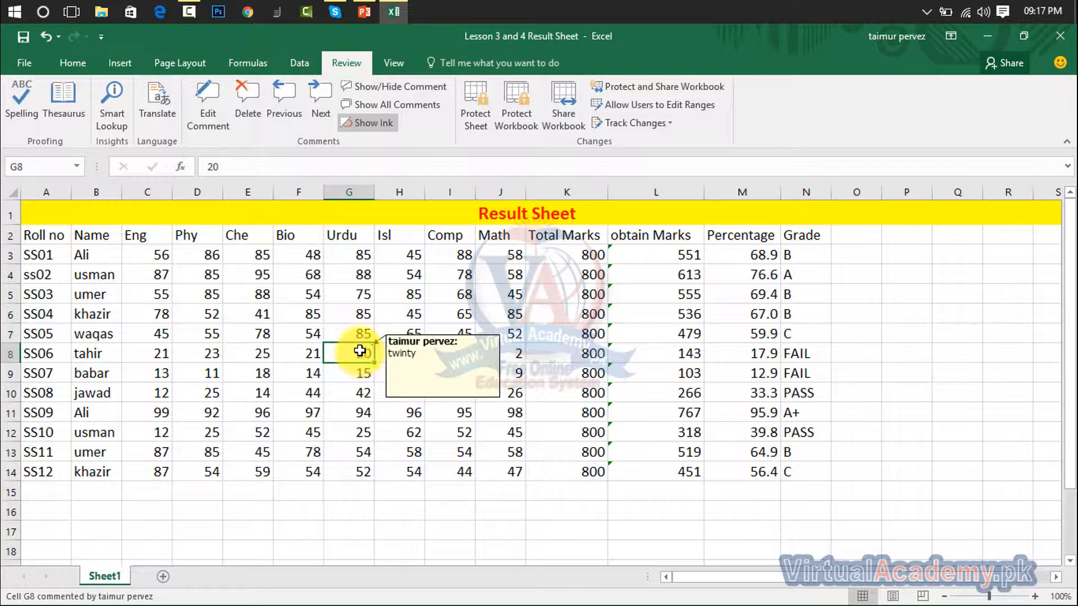
- Insert new comments on cells J6 and F10
{"action": "left_click", "coordinate": [493, 314]}
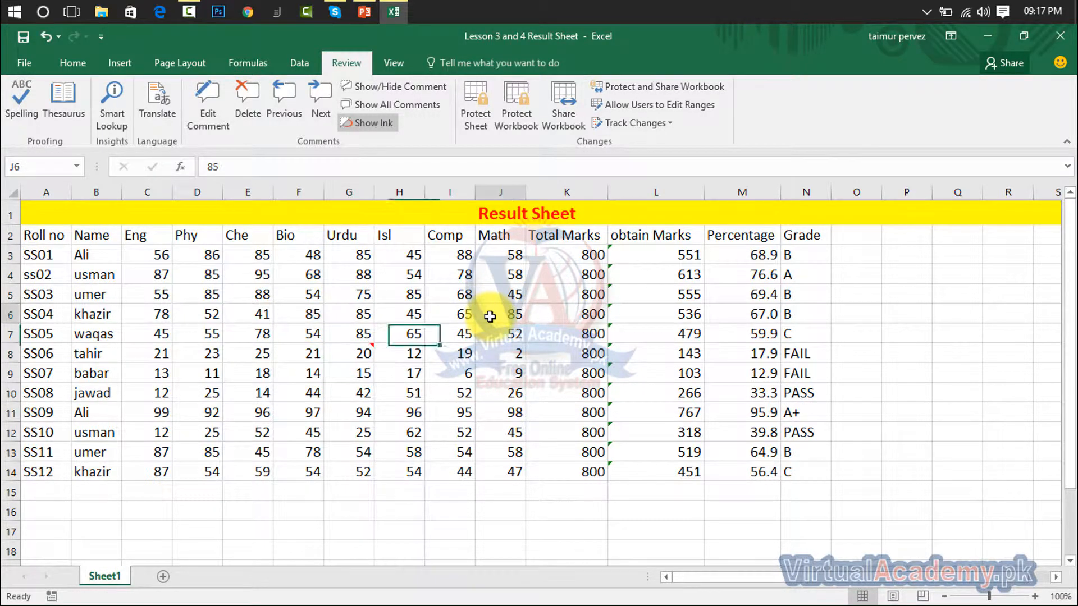
{"action": "left_click", "coordinate": [207, 124]}
{"action": "left_click", "coordinate": [281, 391]}
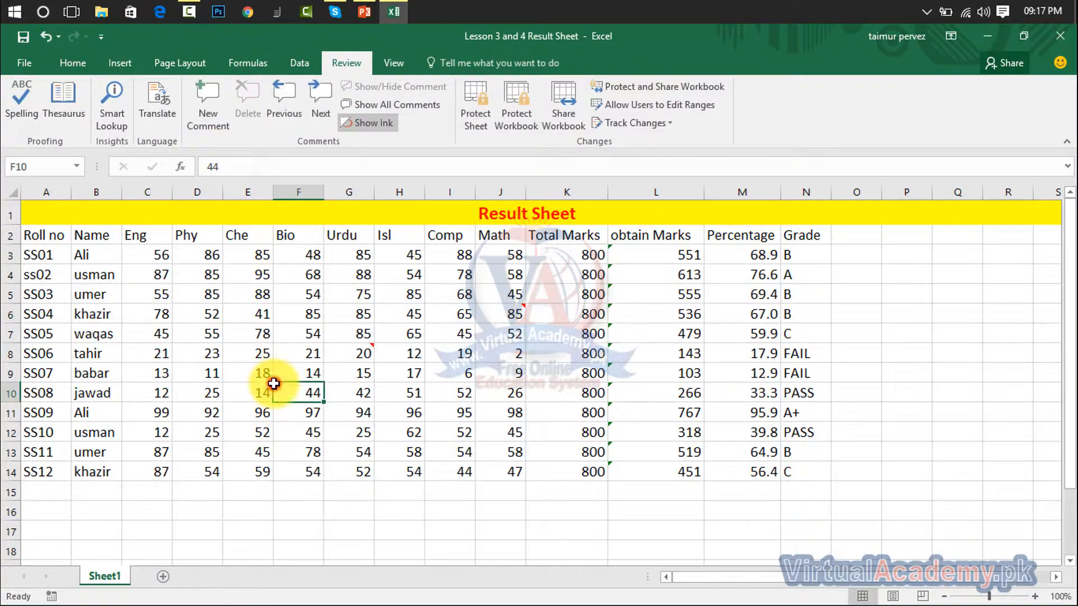
{"action": "left_click", "coordinate": [217, 119]}
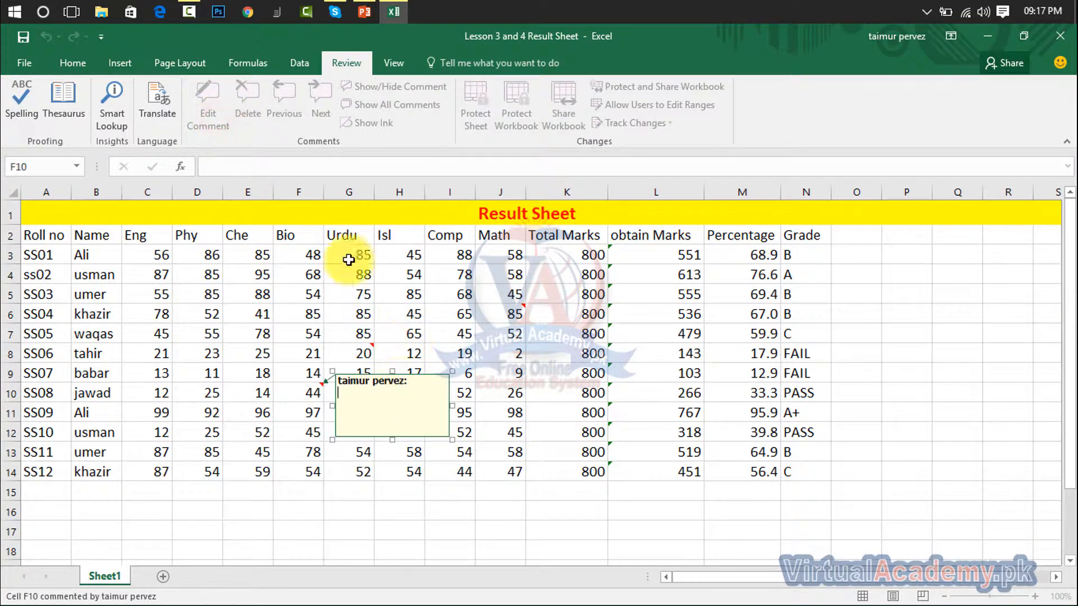
- Step through the comments on J6, G8 and F10 with Previous and Next
{"action": "left_click", "coordinate": [410, 290]}
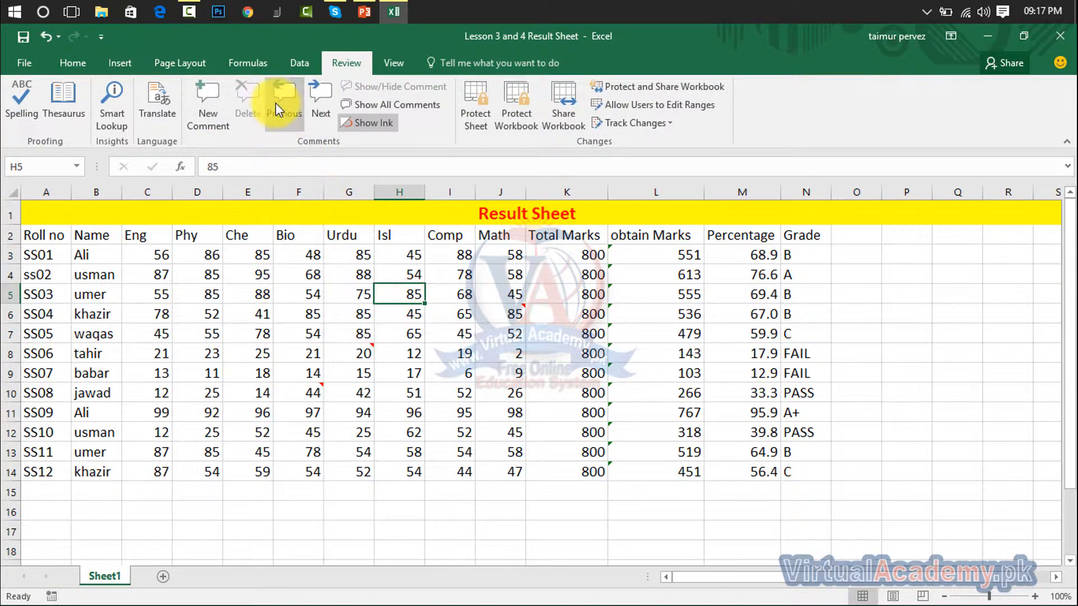
{"action": "left_click", "coordinate": [312, 102]}
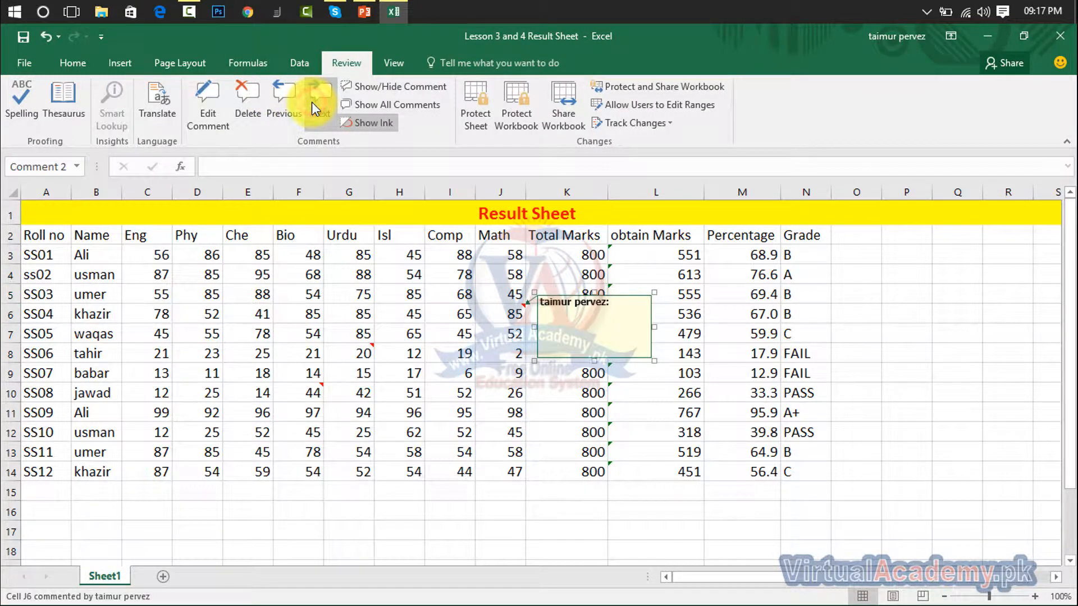
{"action": "left_click", "coordinate": [312, 102]}
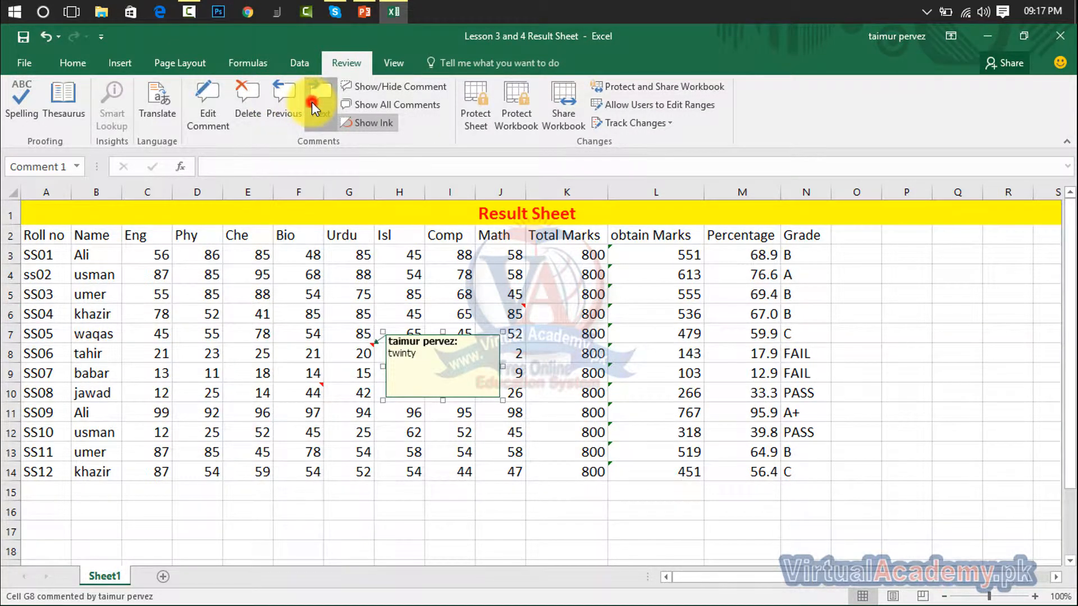
{"action": "left_click", "coordinate": [312, 102]}
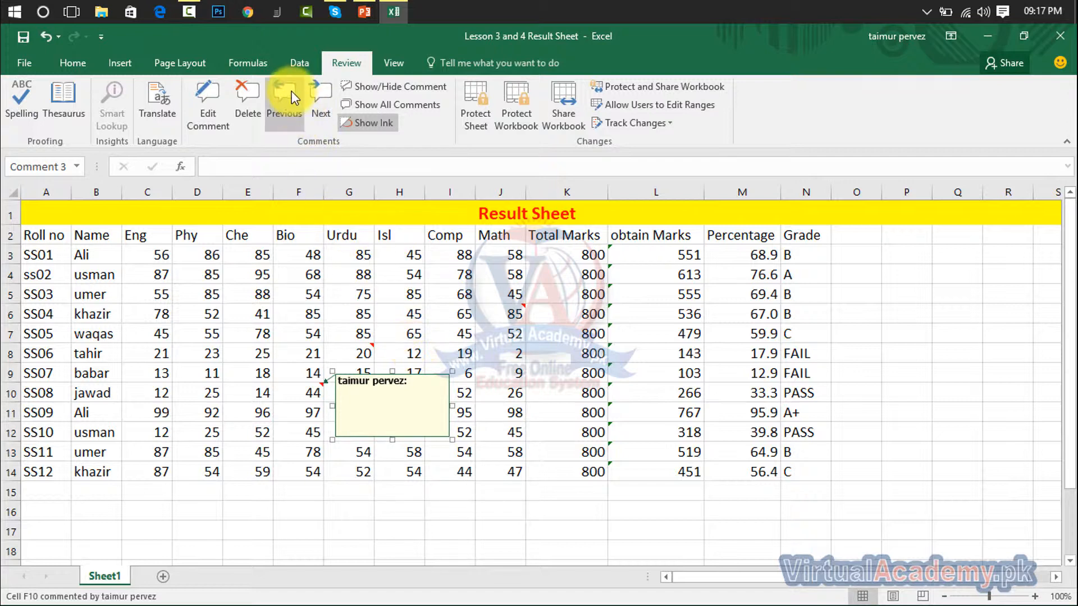
{"action": "left_click", "coordinate": [292, 98]}
{"action": "left_click", "coordinate": [292, 99]}
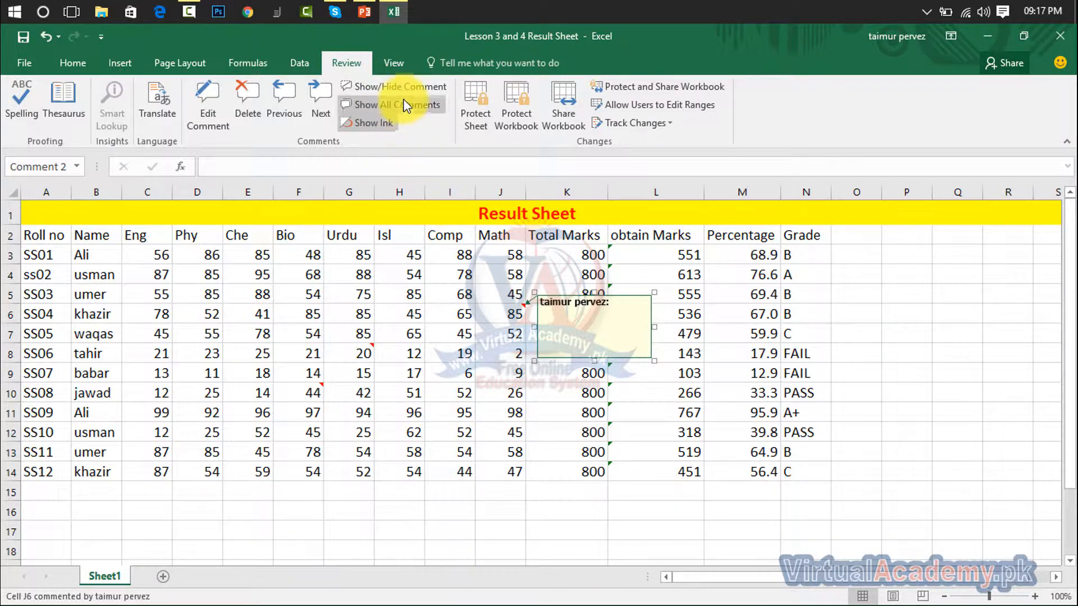
- Display all comments on the sheet at once
{"action": "left_click", "coordinate": [416, 89]}
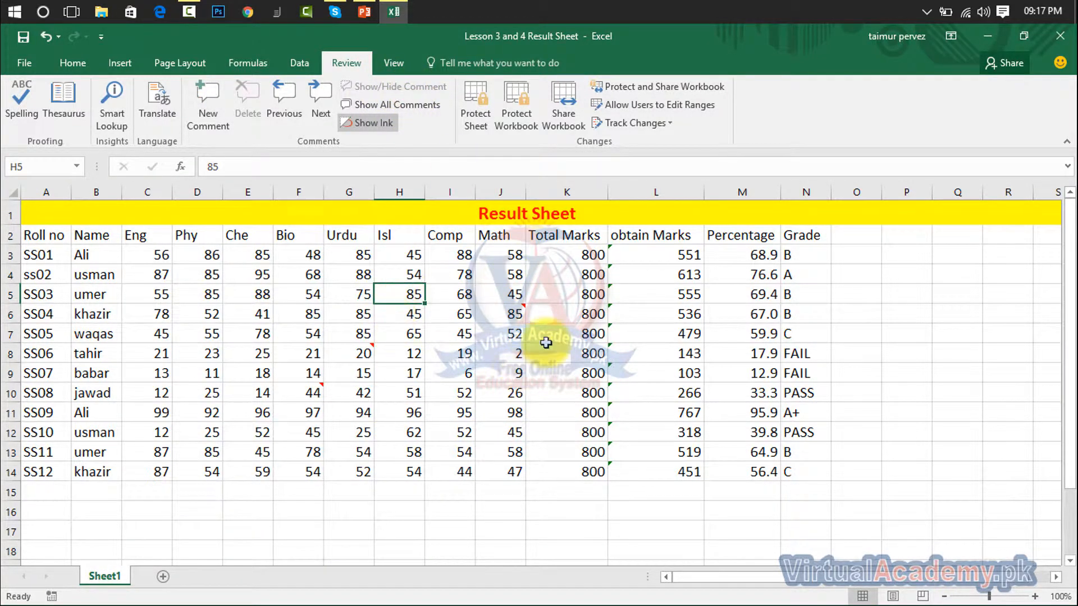
{"action": "left_click", "coordinate": [494, 333]}
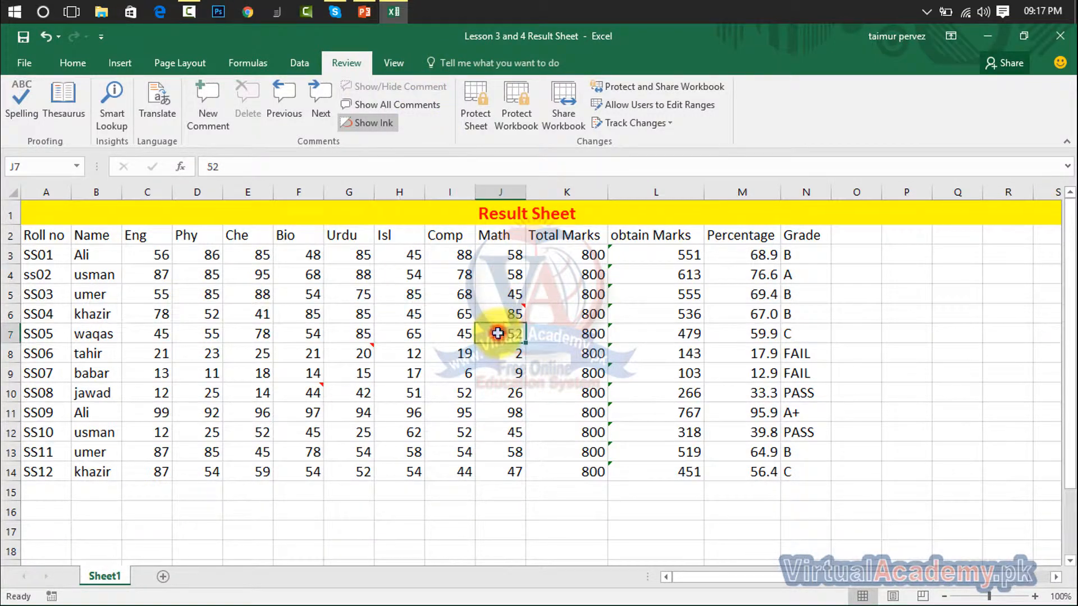
{"action": "left_click", "coordinate": [397, 103]}
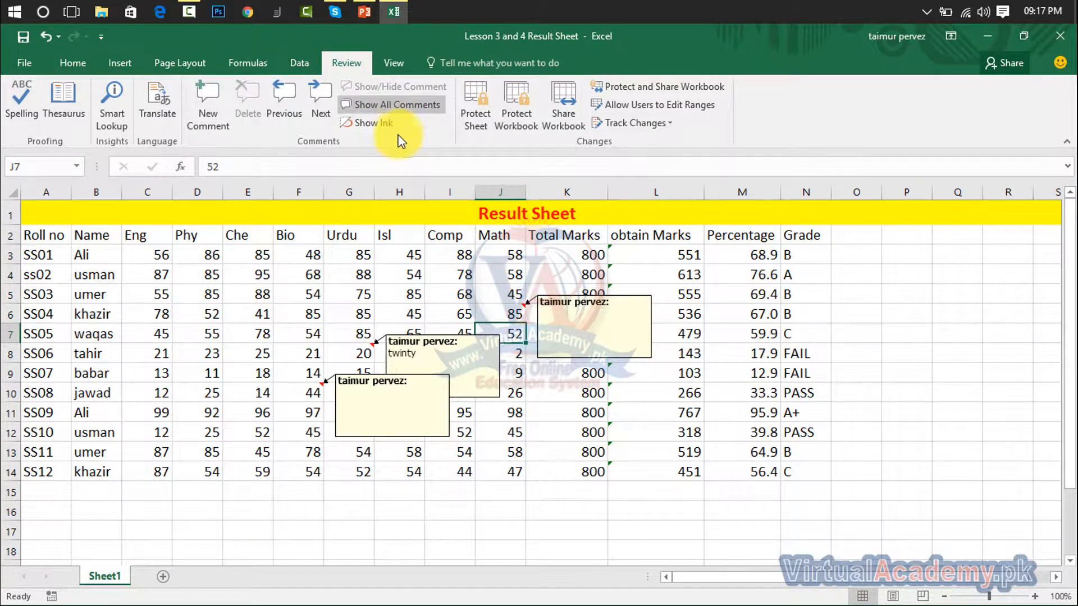
{"action": "left_click", "coordinate": [374, 123]}
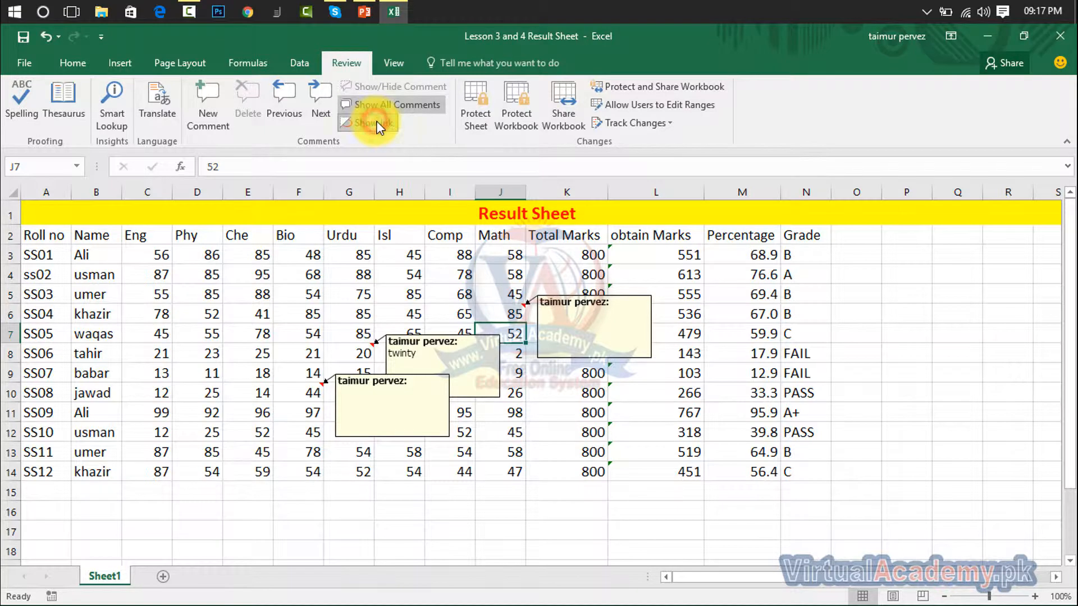
{"action": "left_click", "coordinate": [420, 104]}
{"action": "left_click", "coordinate": [420, 104]}
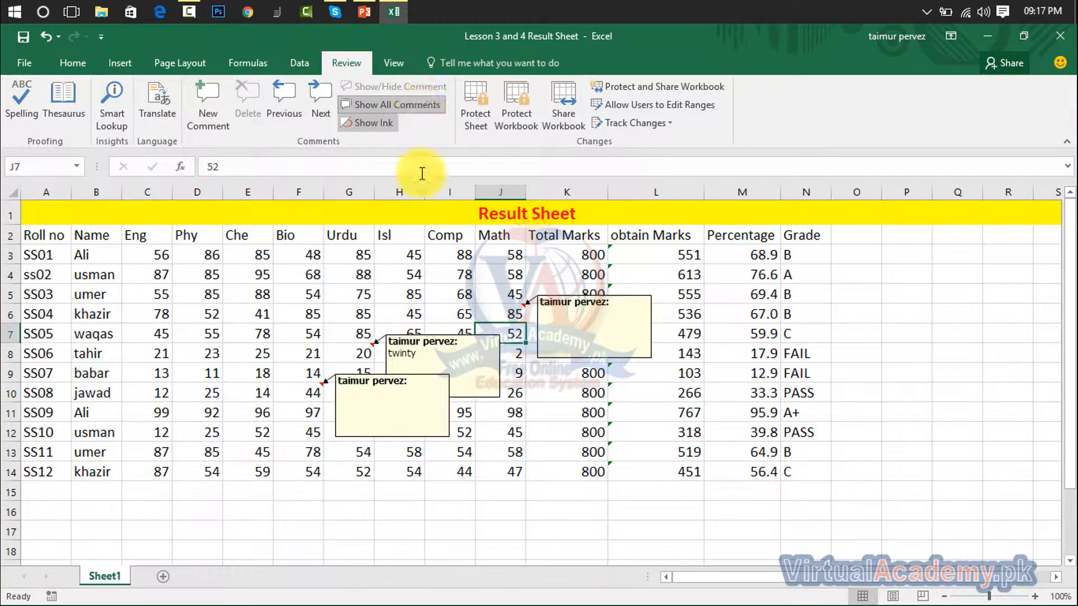
{"action": "left_click_drag", "start_coordinate": [360, 275], "coordinate": [562, 469]}
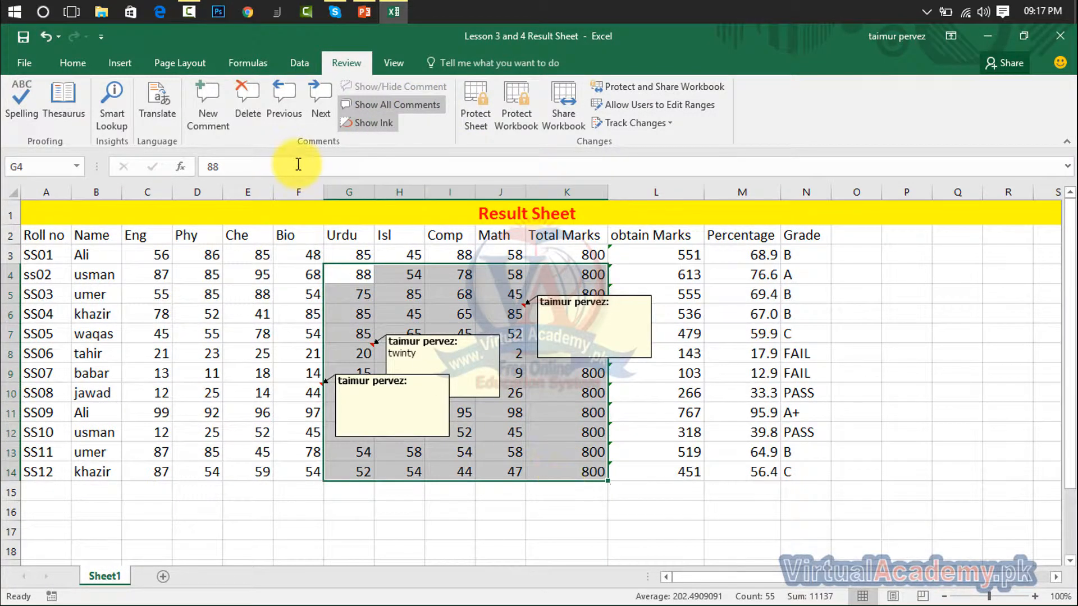
{"action": "left_click", "coordinate": [244, 107]}
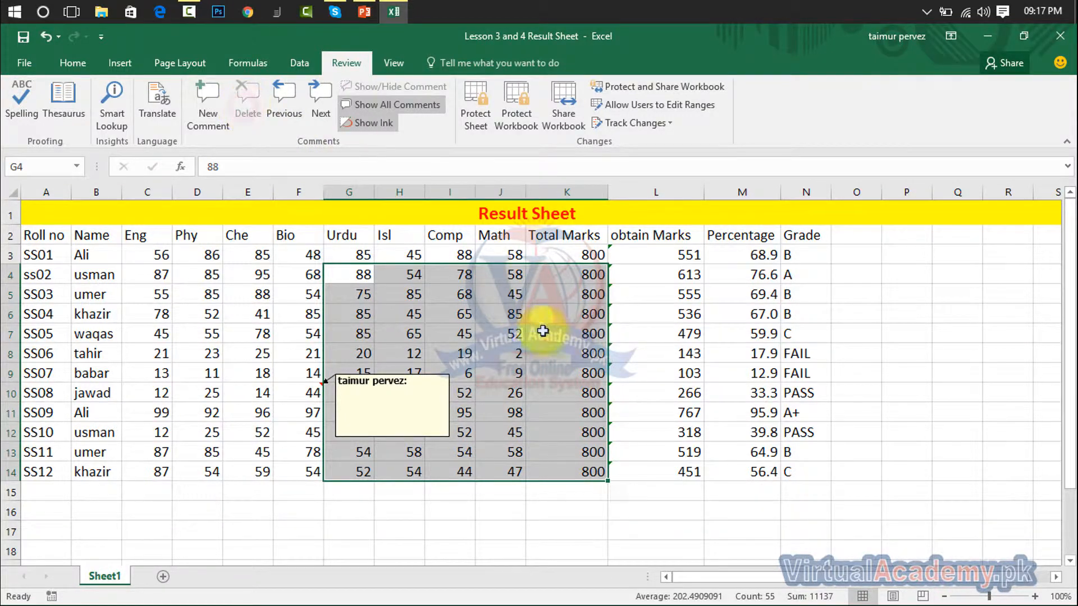
{"action": "left_click", "coordinate": [418, 369]}
{"action": "left_click_drag", "start_coordinate": [271, 339], "coordinate": [357, 429]}
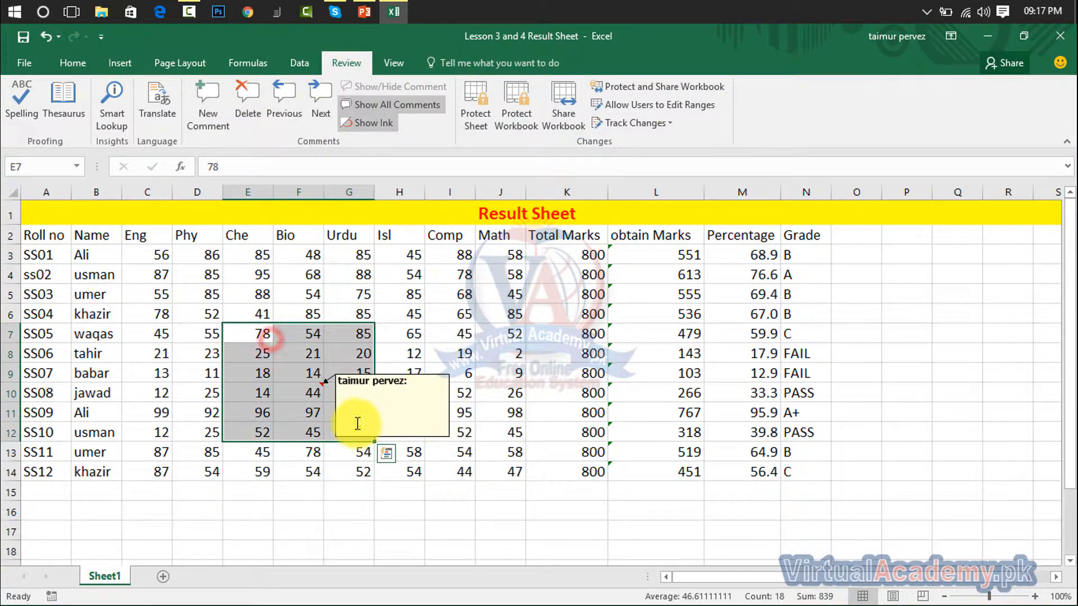
{"action": "left_click", "coordinate": [248, 100]}
{"action": "left_click", "coordinate": [443, 334]}
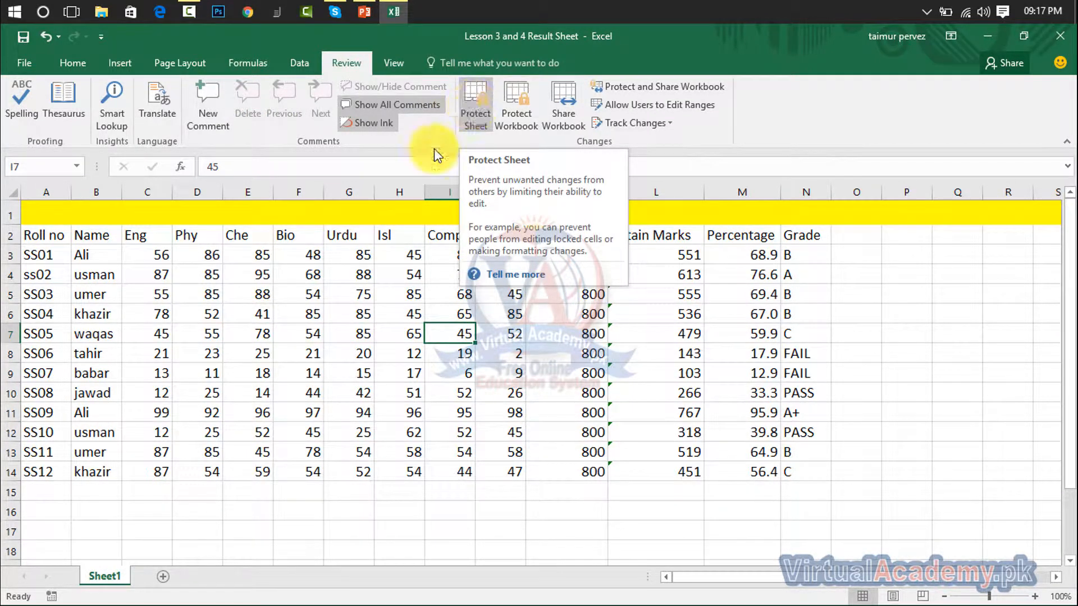
- Protect Sheet1, allowing formatting, inserting and deleting of columns and rows, and inserting hyperlinks
{"action": "right_click", "coordinate": [106, 575]}
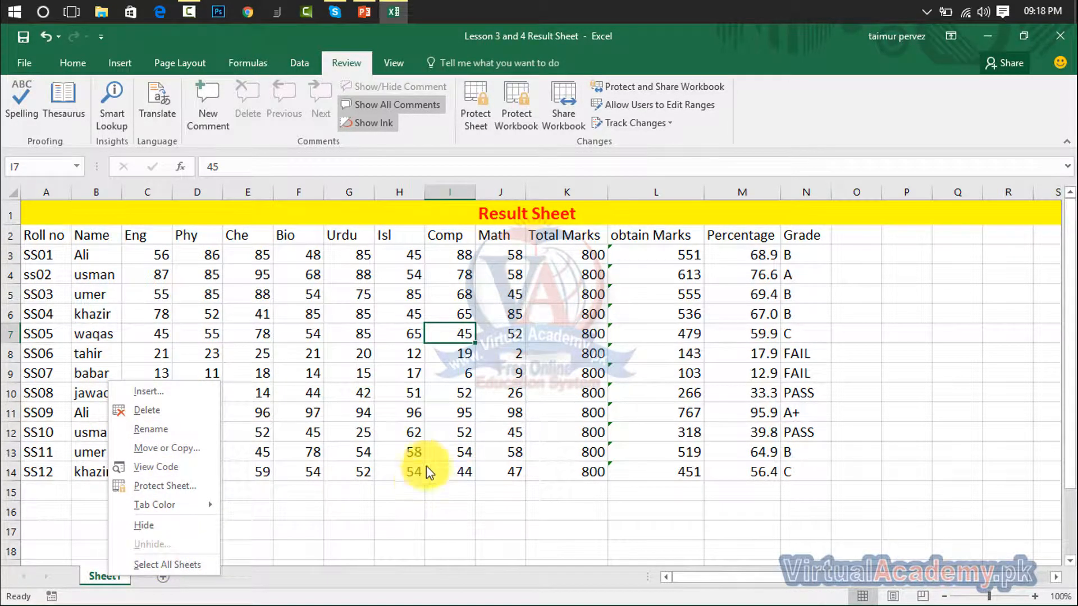
{"action": "left_click", "coordinate": [475, 103]}
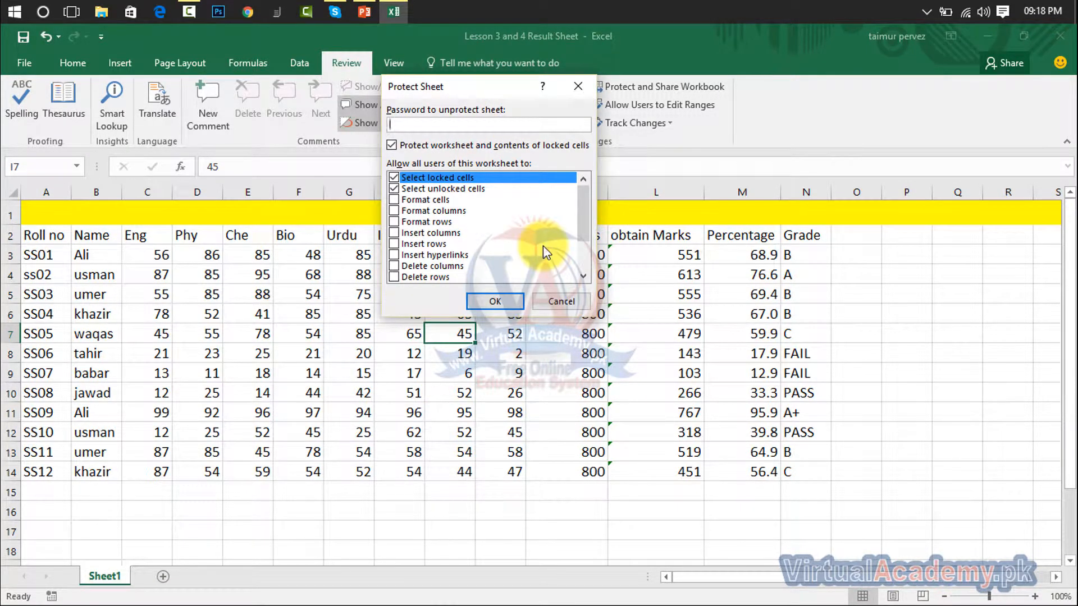
{"action": "left_click", "coordinate": [397, 200]}
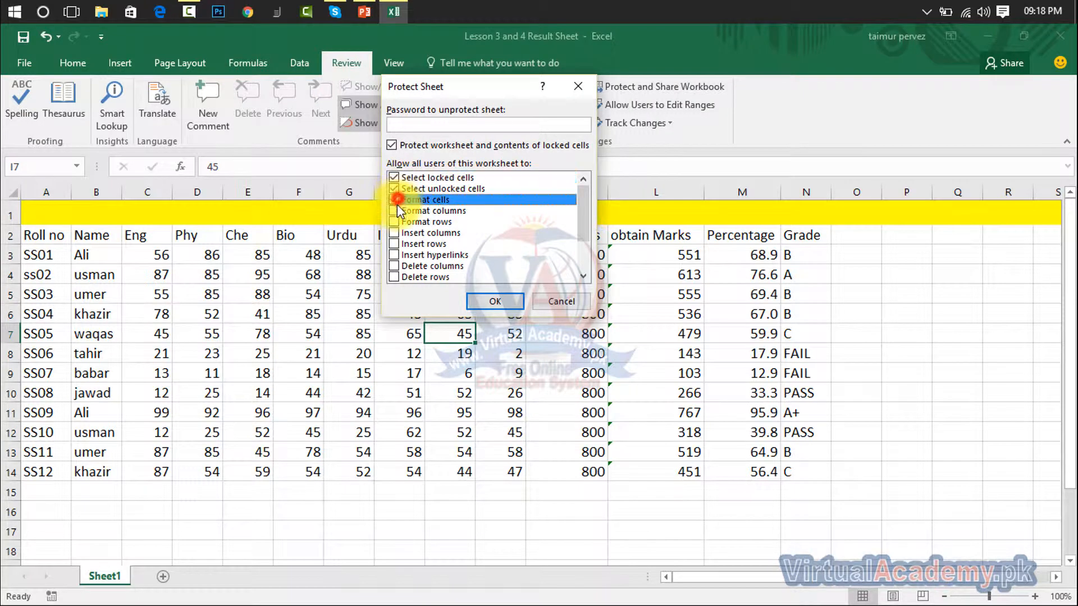
{"action": "left_click", "coordinate": [395, 211]}
{"action": "left_click", "coordinate": [394, 222]}
{"action": "left_click", "coordinate": [395, 233]}
{"action": "left_click", "coordinate": [393, 245]}
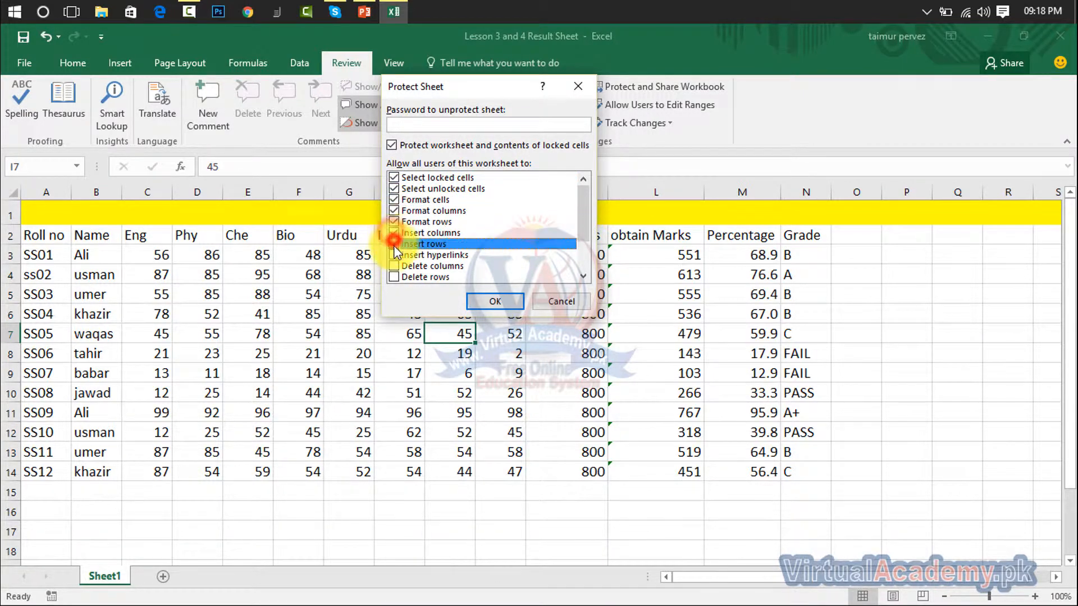
{"action": "left_click", "coordinate": [395, 254]}
{"action": "left_click", "coordinate": [394, 266]}
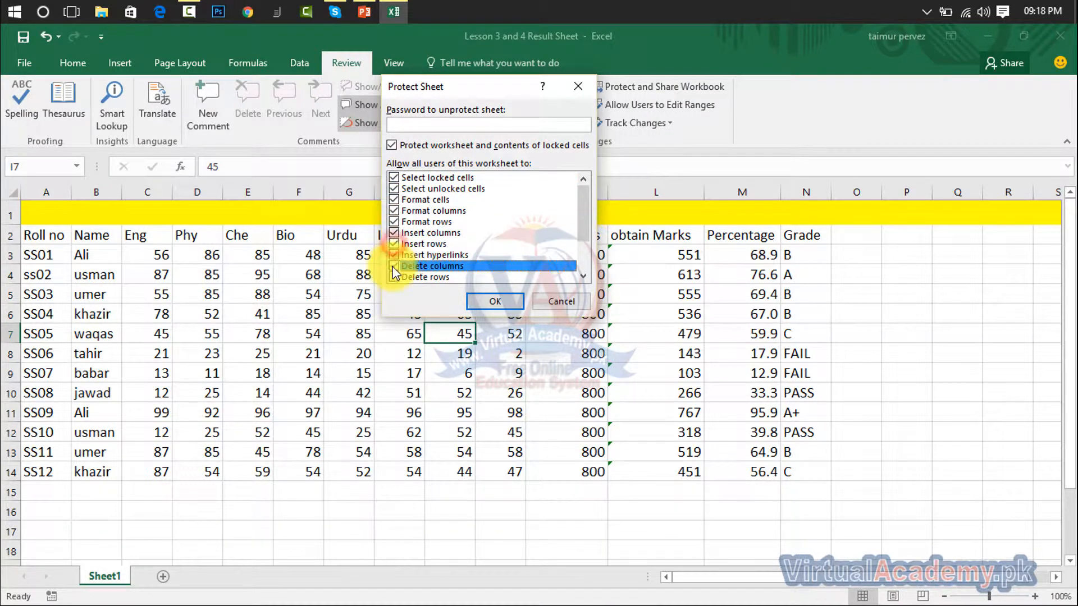
{"action": "left_click", "coordinate": [394, 278]}
- Also allow sort, AutoFilter, PivotTables, editing objects and scenarios, and apply with a confirmed password
{"action": "left_click_drag", "start_coordinate": [582, 196], "coordinate": [581, 224]}
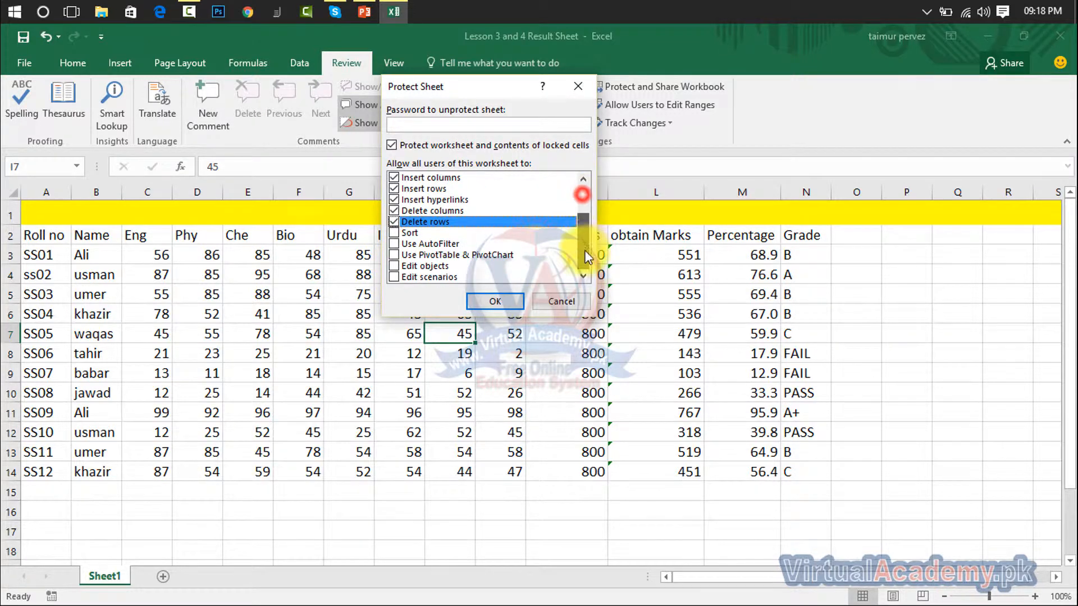
{"action": "left_click", "coordinate": [395, 233]}
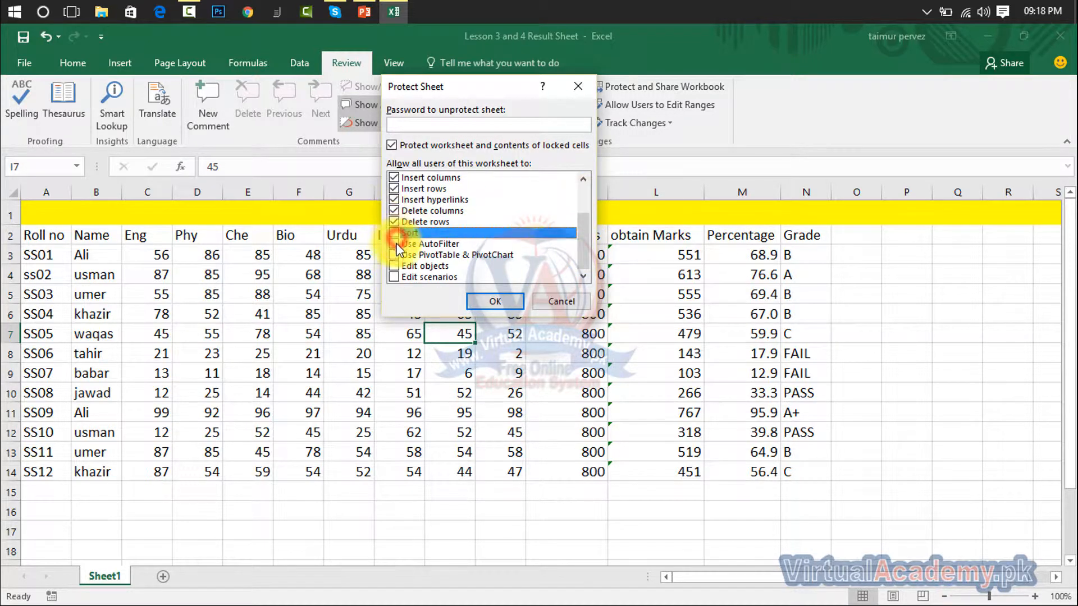
{"action": "left_click", "coordinate": [394, 245]}
{"action": "left_click", "coordinate": [394, 234]}
{"action": "left_click", "coordinate": [393, 255]}
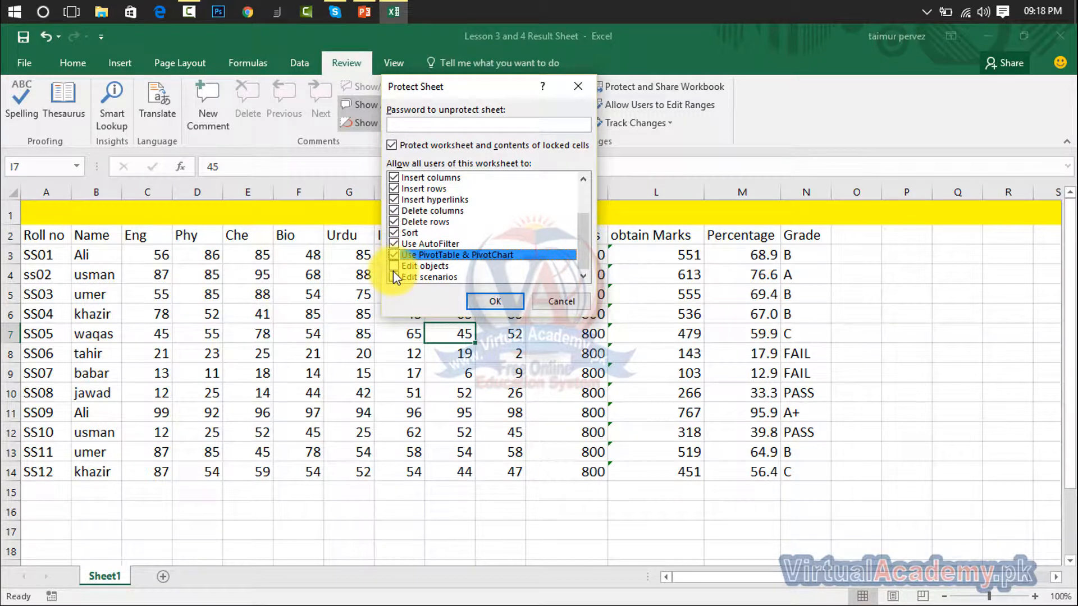
{"action": "left_click", "coordinate": [394, 266]}
{"action": "left_click", "coordinate": [393, 278]}
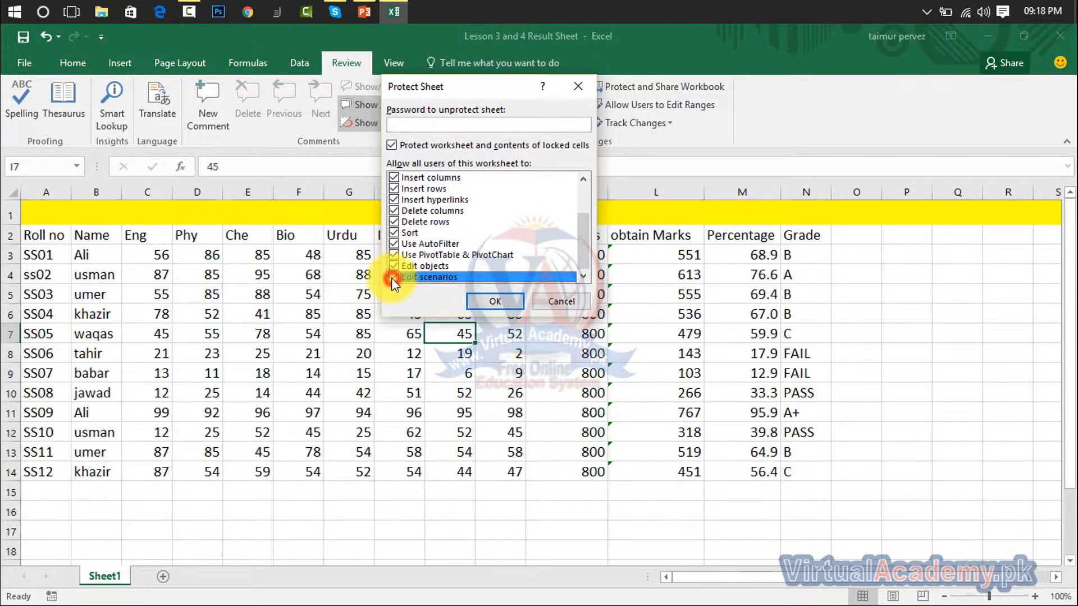
{"action": "left_click", "coordinate": [494, 120]}
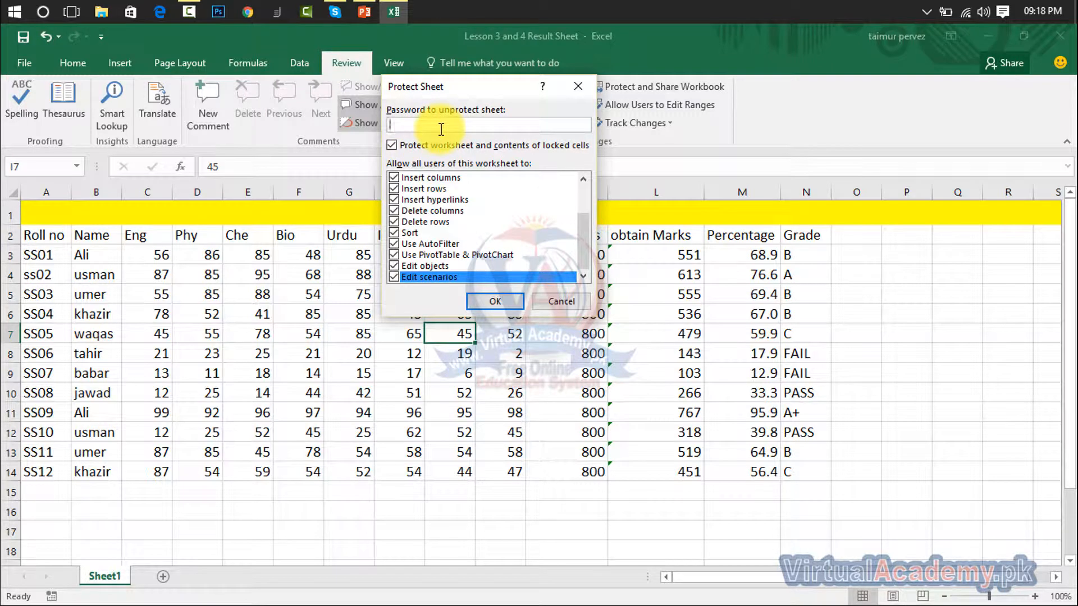
{"action": "left_click", "coordinate": [492, 302]}
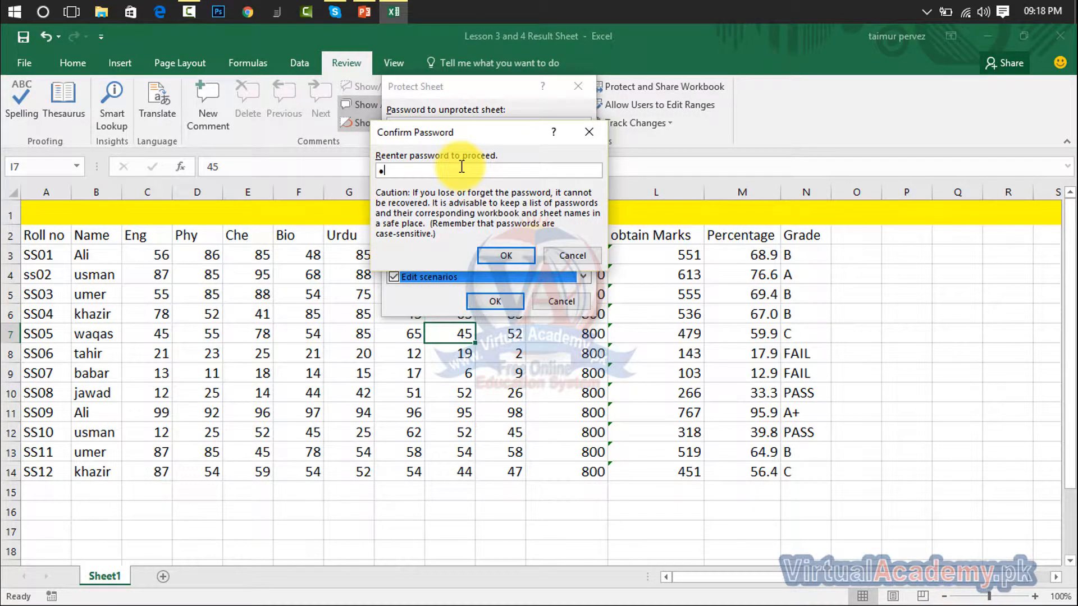
{"action": "left_click", "coordinate": [490, 256]}
{"action": "left_click", "coordinate": [317, 292]}
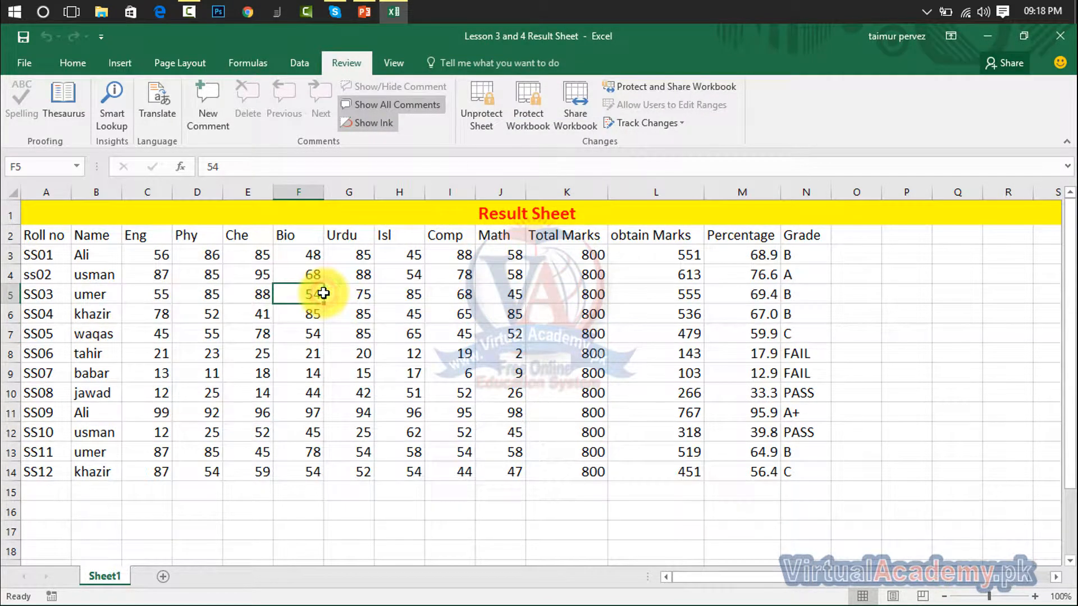
- Confirm that editing F5, H5 and H9 and clearing D3:K12 are blocked on the protected sheet
{"action": "double_click", "coordinate": [324, 293]}
{"action": "key", "text": "Return"}
{"action": "left_click", "coordinate": [384, 299]}
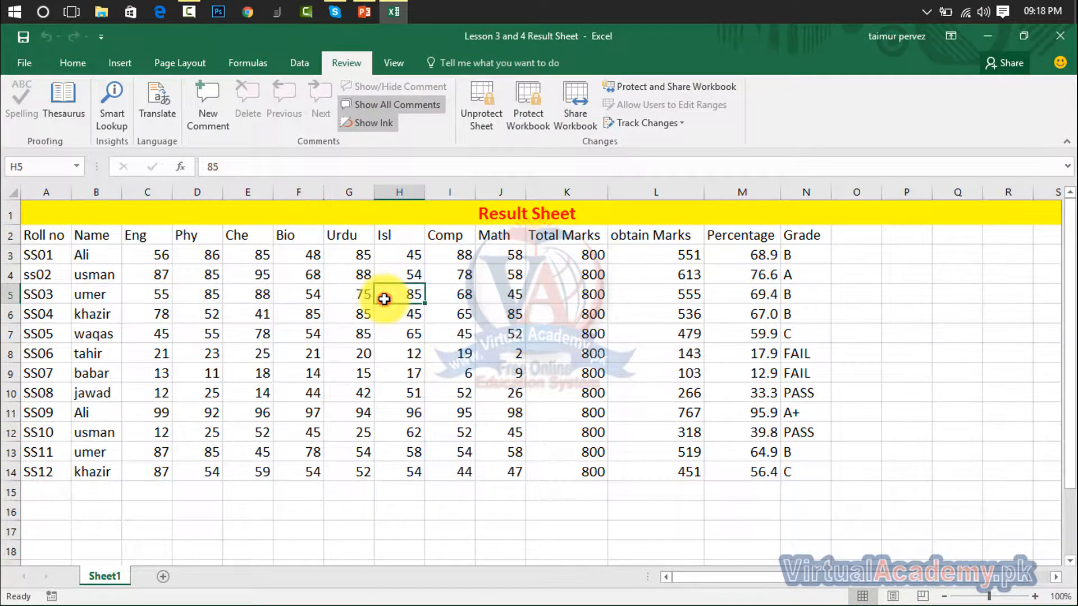
{"action": "double_click", "coordinate": [384, 299]}
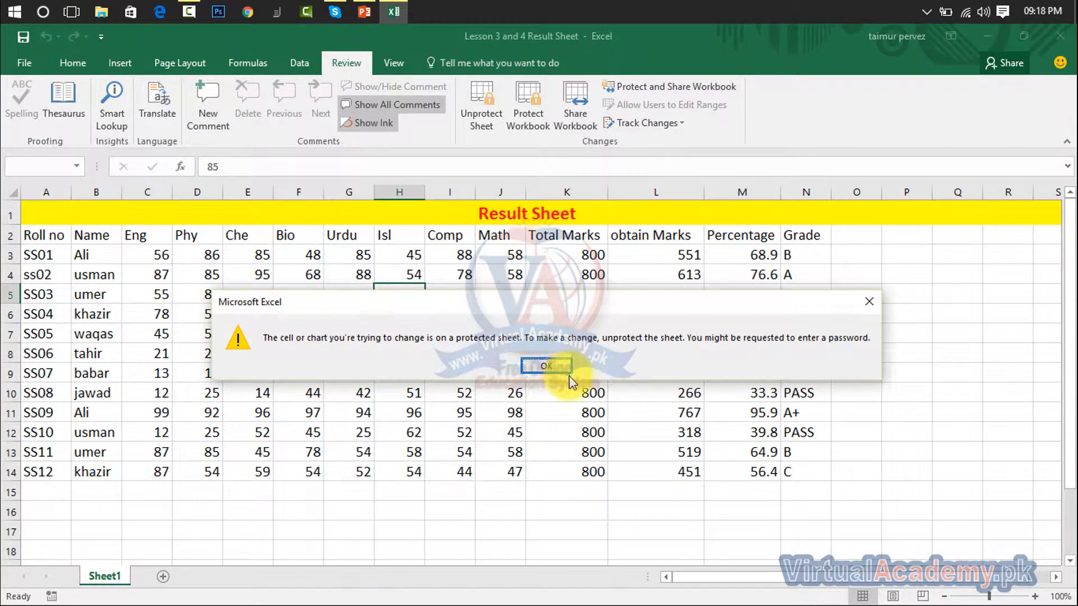
{"action": "left_click", "coordinate": [547, 366]}
{"action": "left_click", "coordinate": [401, 370]}
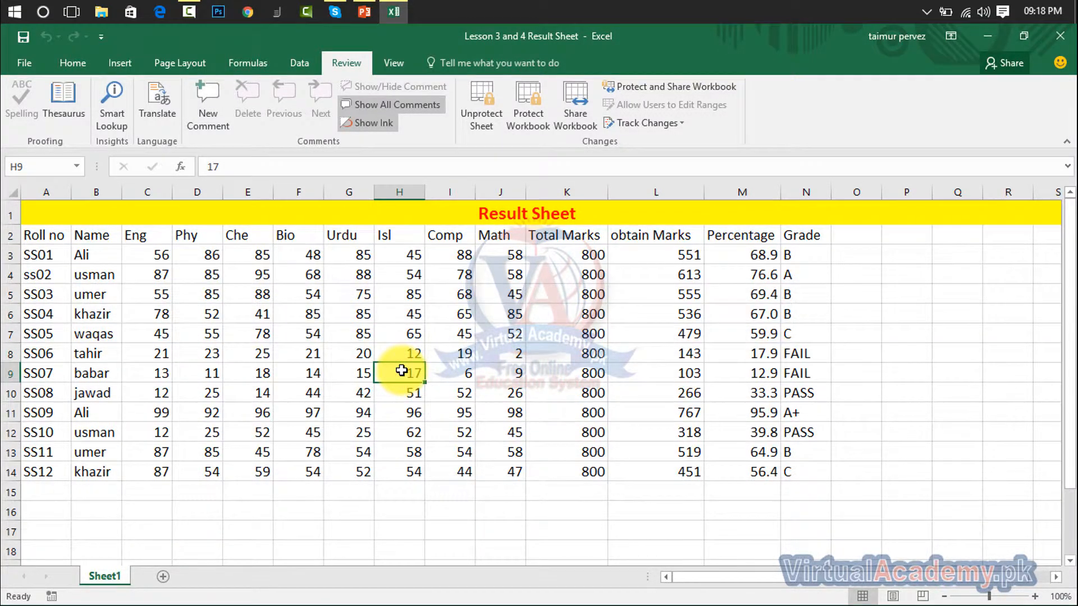
{"action": "double_click", "coordinate": [401, 371]}
{"action": "left_click", "coordinate": [538, 367]}
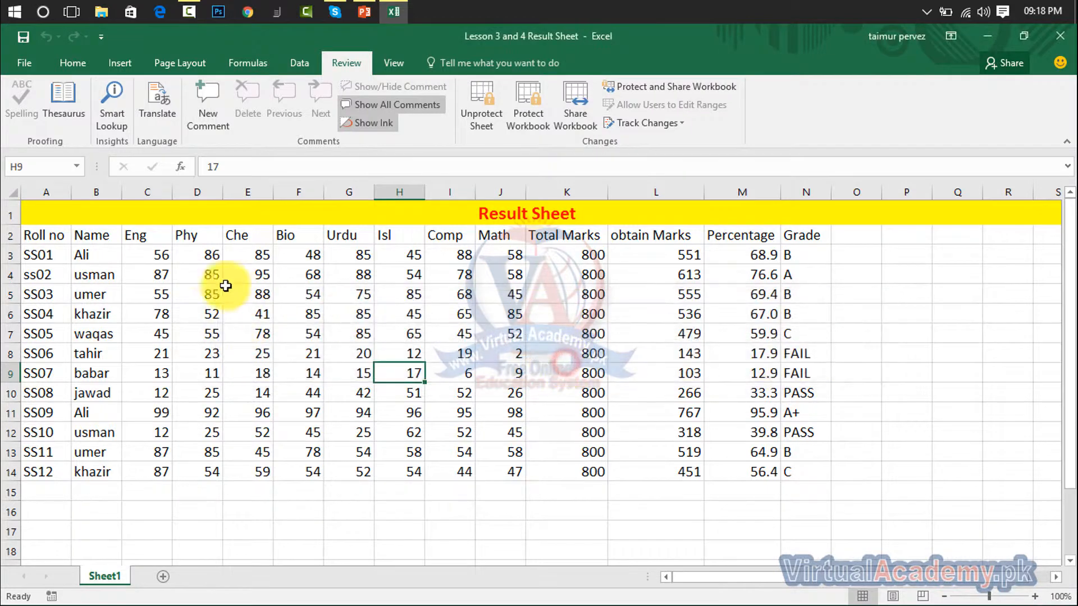
{"action": "left_click_drag", "start_coordinate": [207, 257], "coordinate": [525, 426]}
{"action": "key", "text": "Delete"}
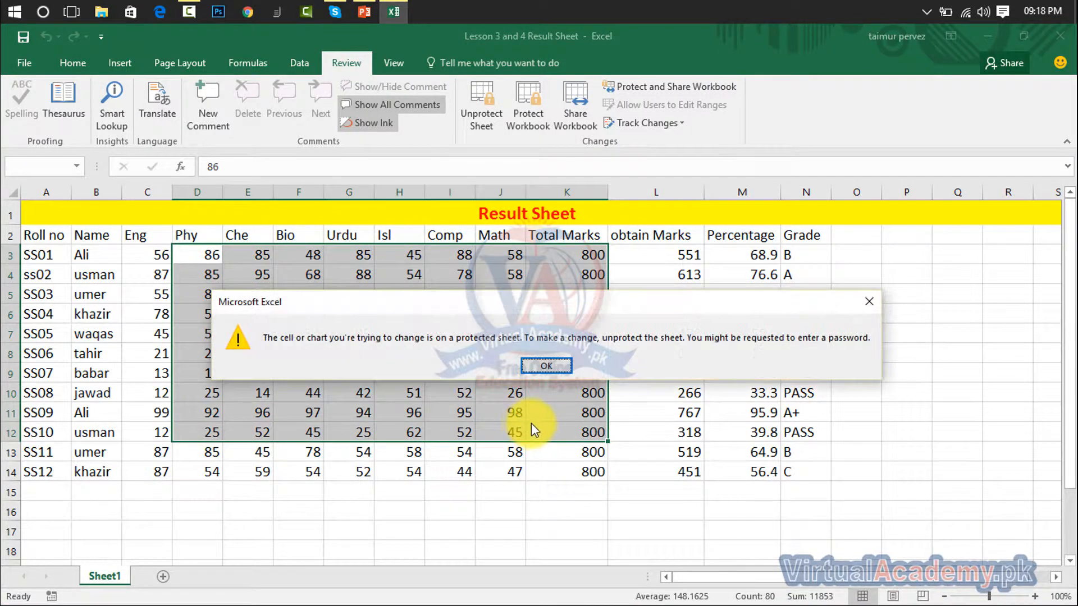
{"action": "left_click", "coordinate": [547, 366]}
{"action": "left_click", "coordinate": [681, 336]}
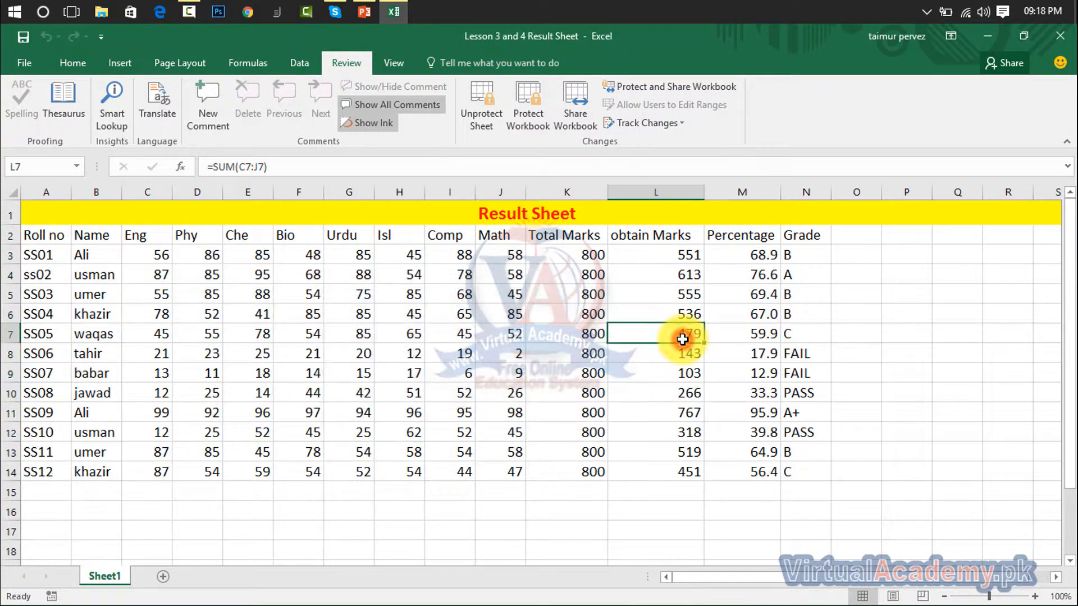
{"action": "left_click", "coordinate": [486, 297]}
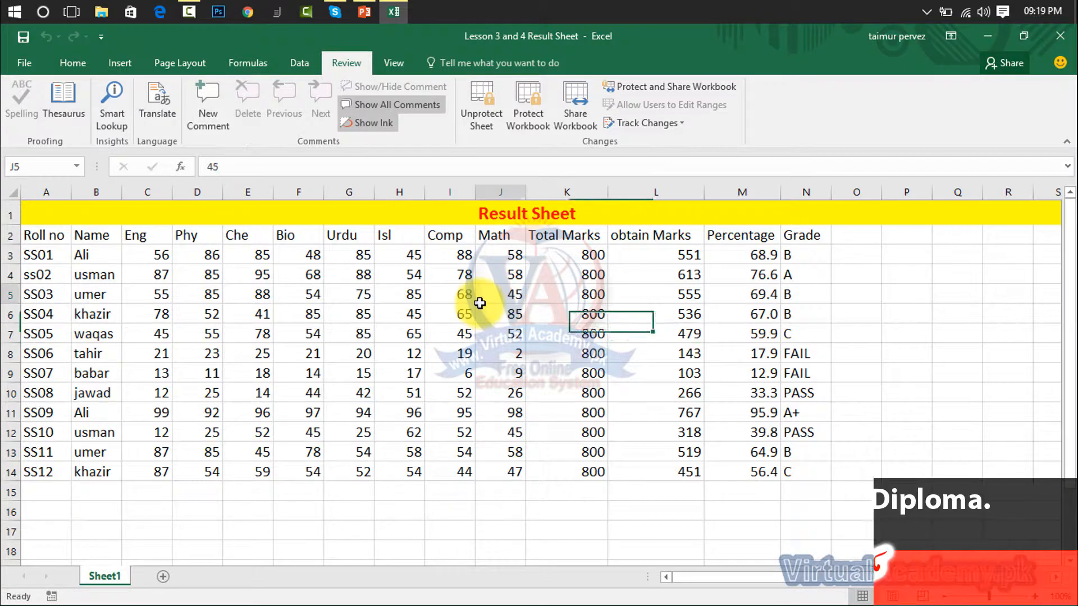
- Unprotect the sheet with its password, verify E4:H11 can be cleared and restored, and open Protect Workbook
{"action": "left_click", "coordinate": [488, 106]}
{"action": "type", "text": "123"}
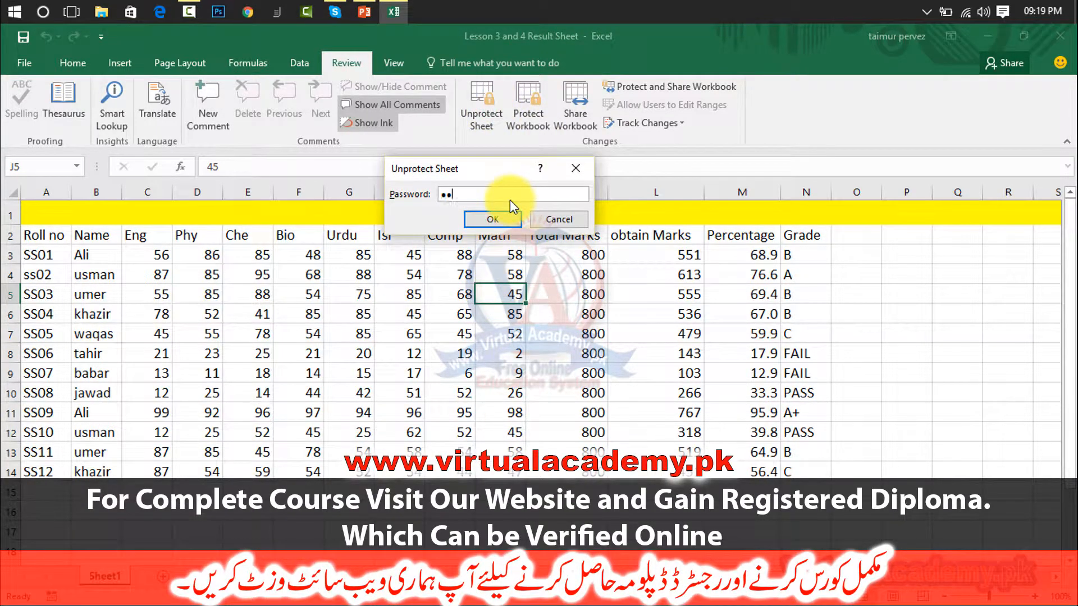
{"action": "key", "text": "Return"}
{"action": "left_click_drag", "start_coordinate": [248, 275], "coordinate": [423, 408]}
{"action": "key", "text": "Delete"}
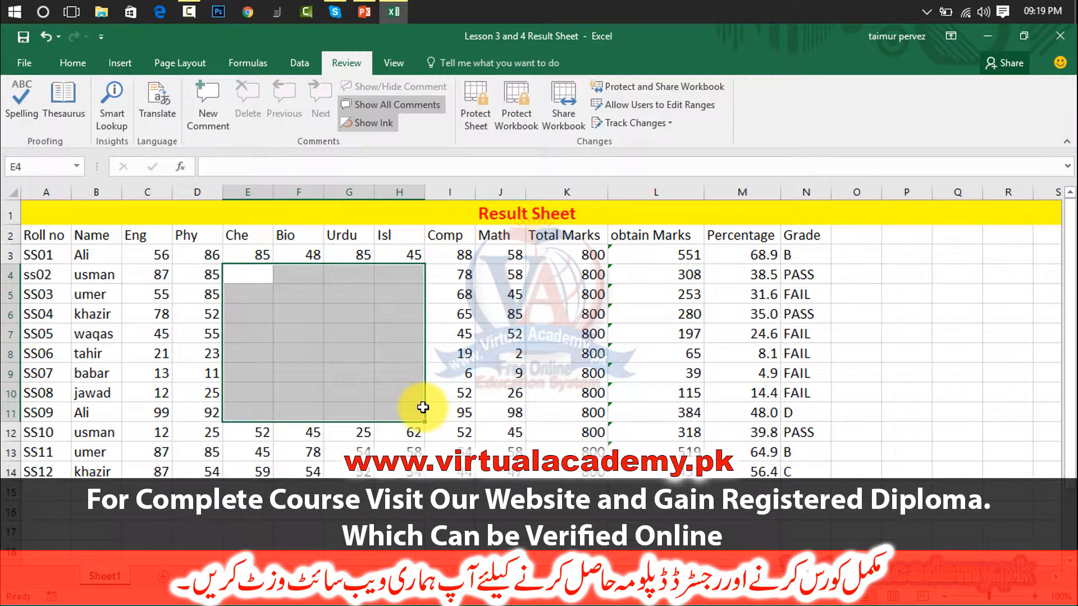
{"action": "key", "text": "ctrl+z"}
{"action": "left_click", "coordinate": [543, 335]}
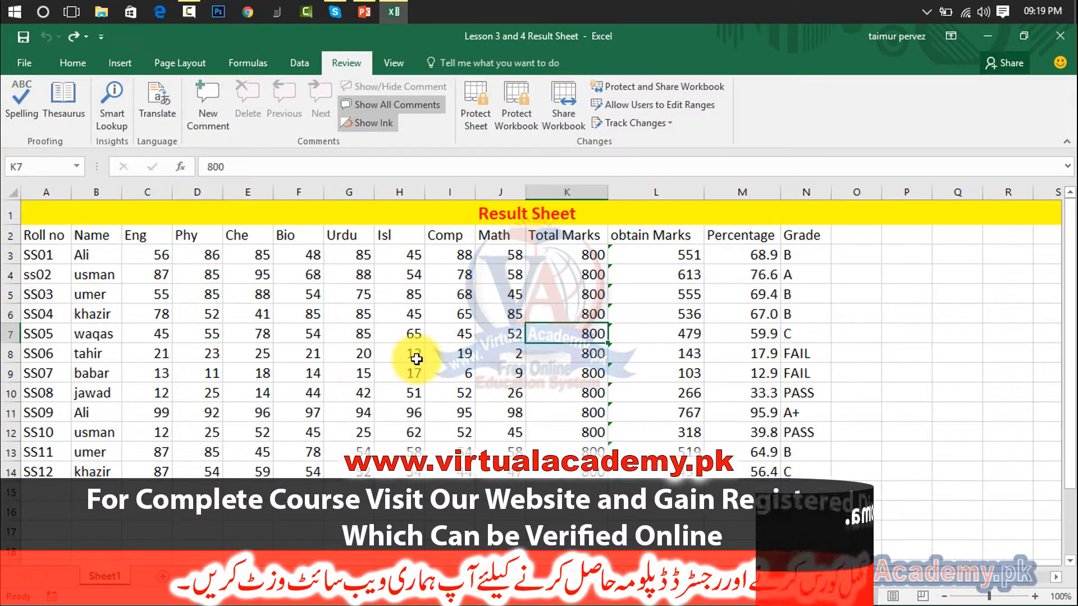
{"action": "left_click", "coordinate": [523, 113]}
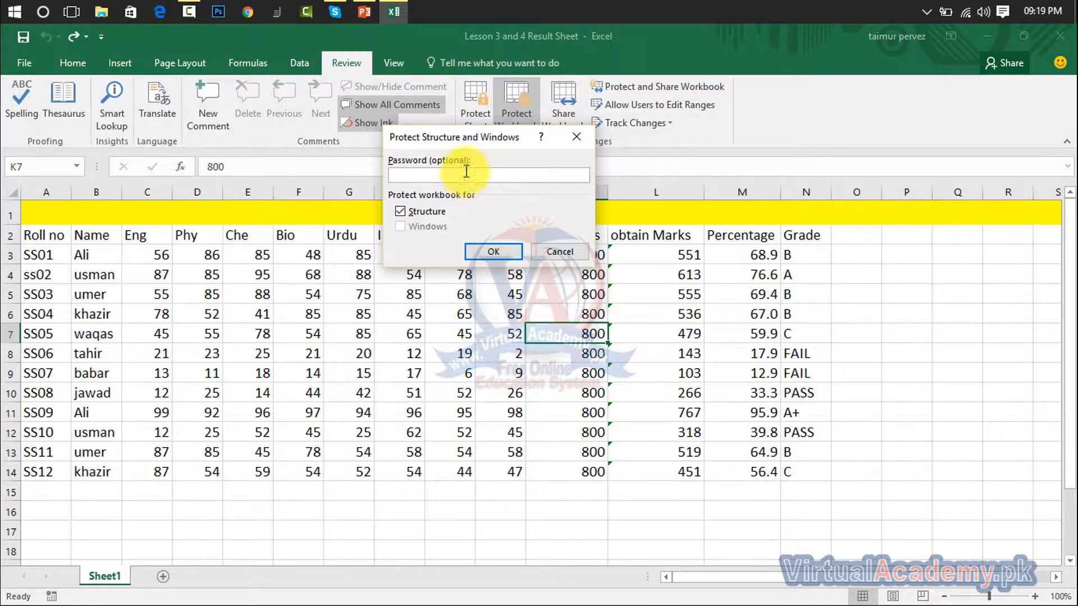
- Protect the workbook structure with a password, re-entering it to confirm
{"action": "left_click", "coordinate": [579, 135]}
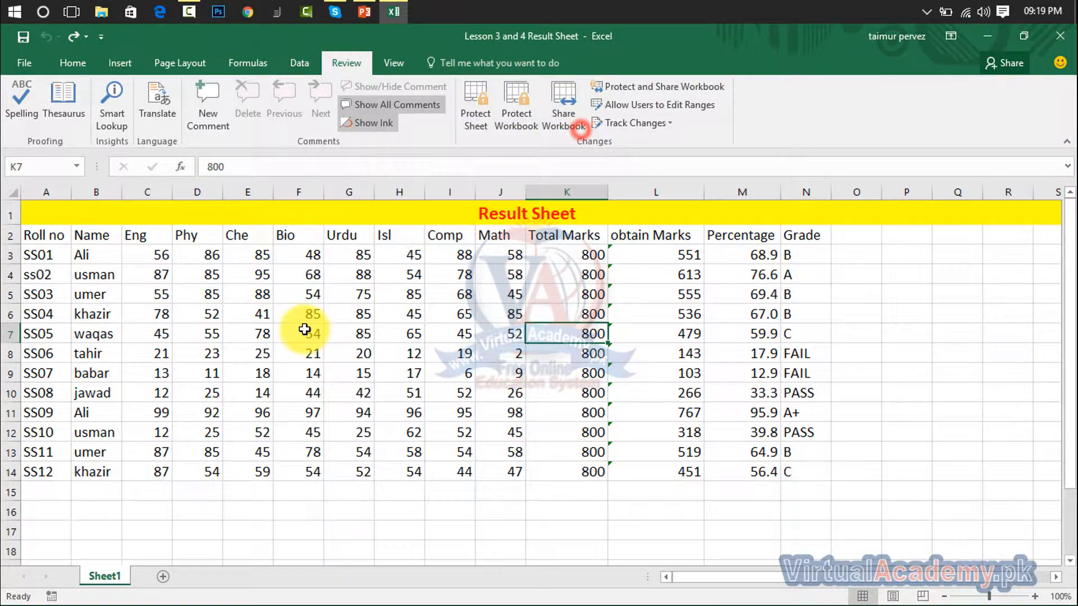
{"action": "right_click", "coordinate": [117, 581]}
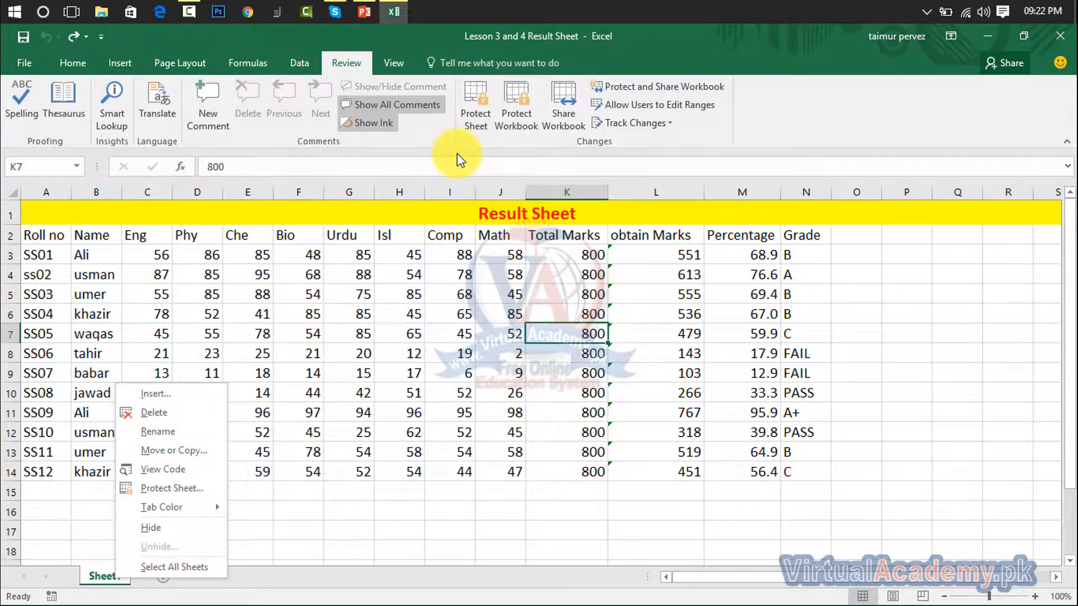
{"action": "left_click", "coordinate": [524, 113]}
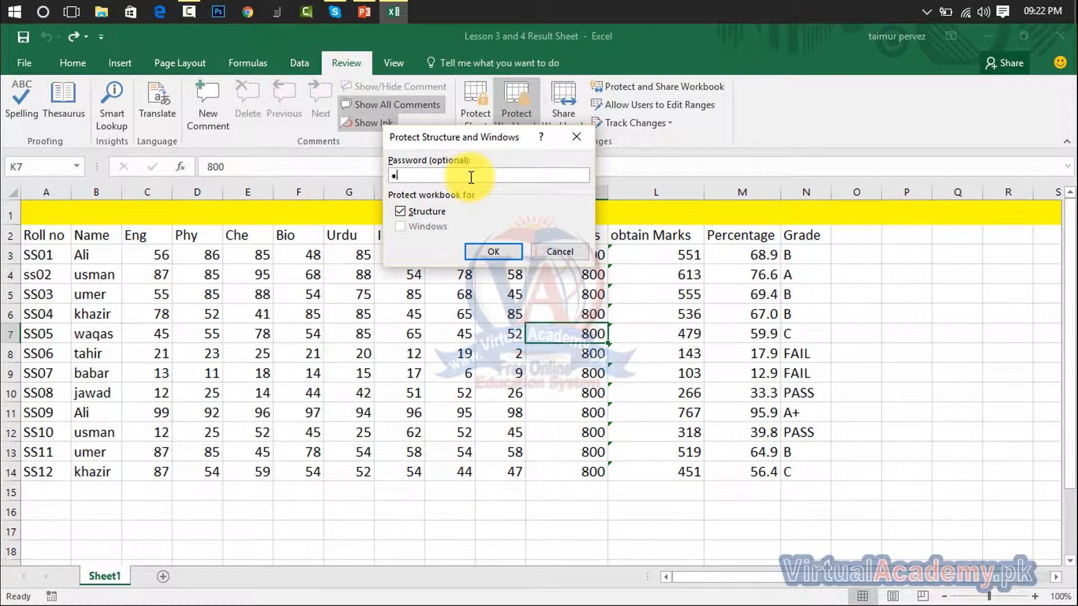
{"action": "type", "text": "123"}
{"action": "key", "text": "Return"}
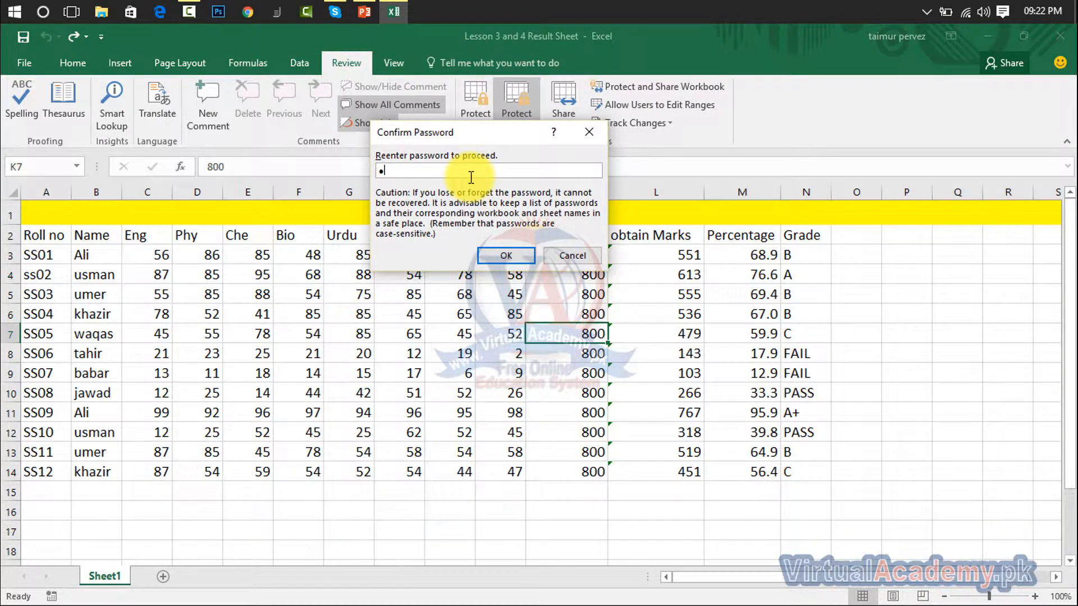
{"action": "key", "text": "Return"}
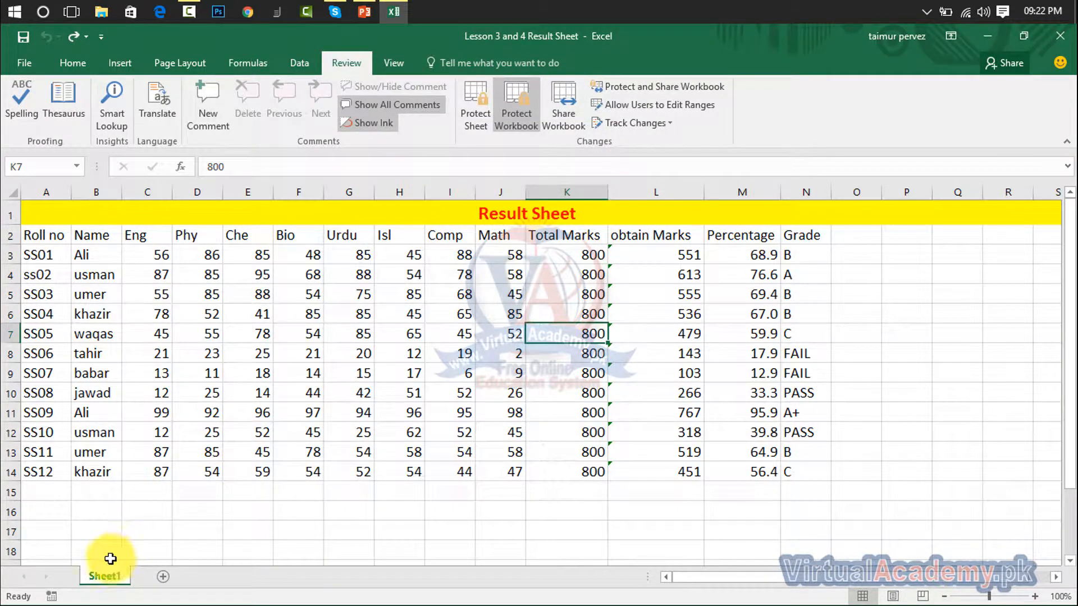
- Check that Insert, Delete and Rename are blocked, then unprotect the workbook structure with its password
{"action": "right_click", "coordinate": [106, 574]}
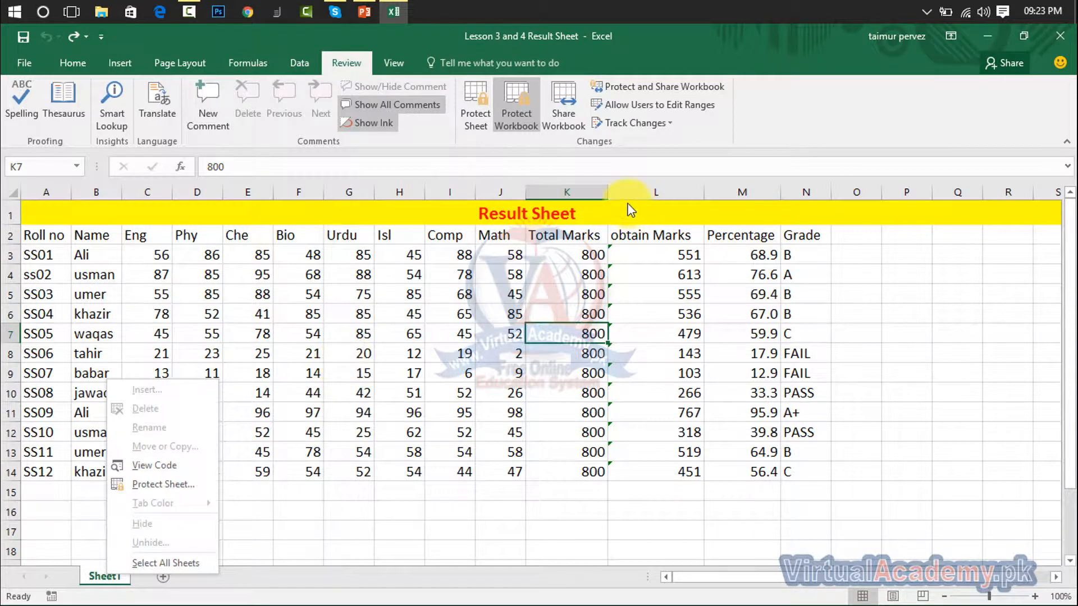
{"action": "left_click", "coordinate": [518, 107]}
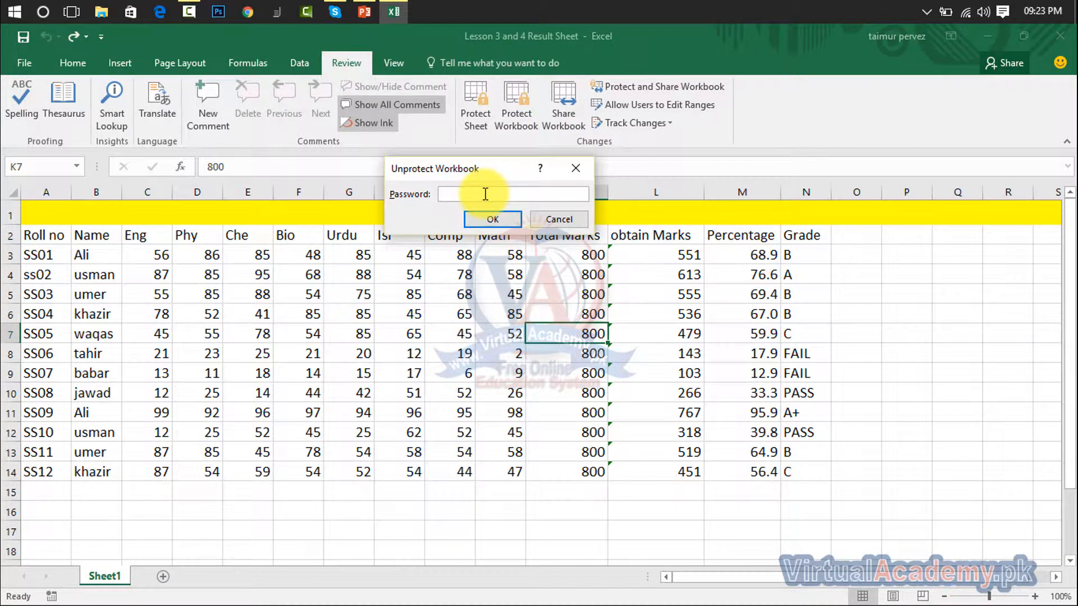
{"action": "key", "text": "Return"}
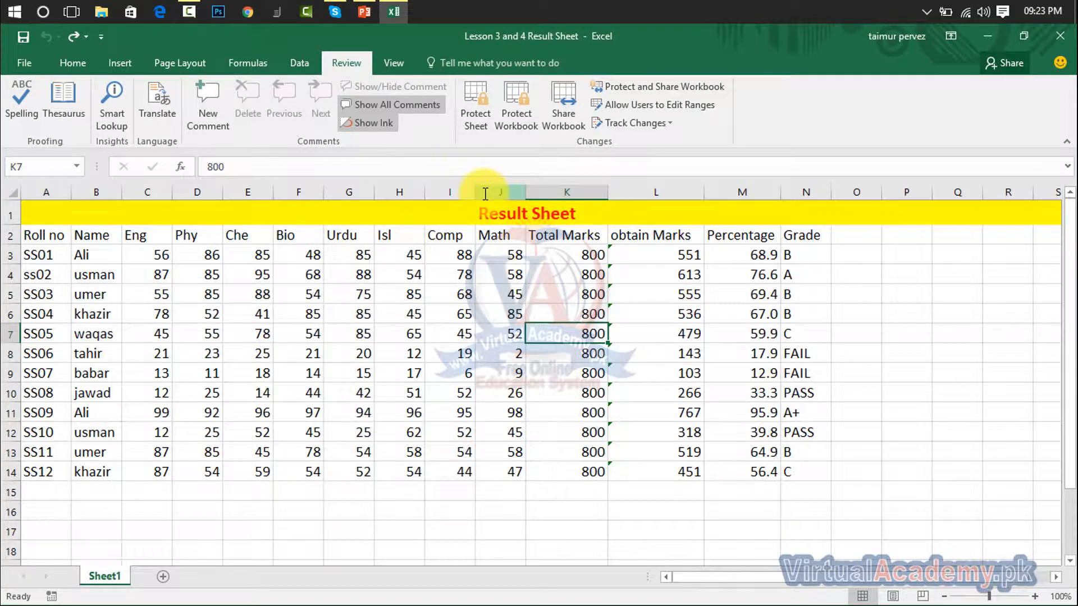
- Turn on Allow changes by more than one user and save the workbook as shared
{"action": "right_click", "coordinate": [109, 574]}
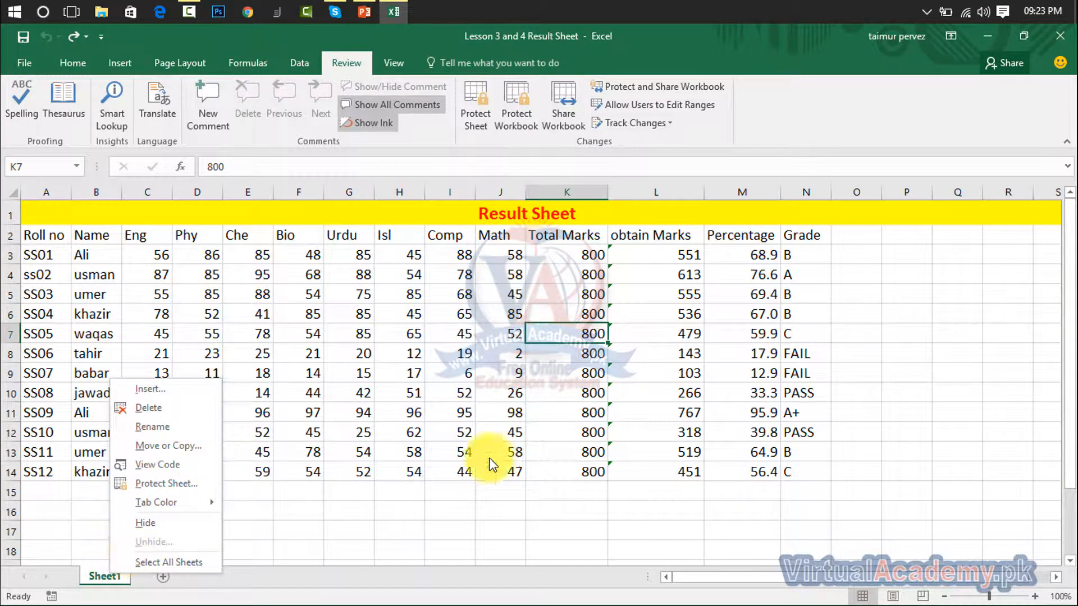
{"action": "left_click", "coordinate": [550, 137]}
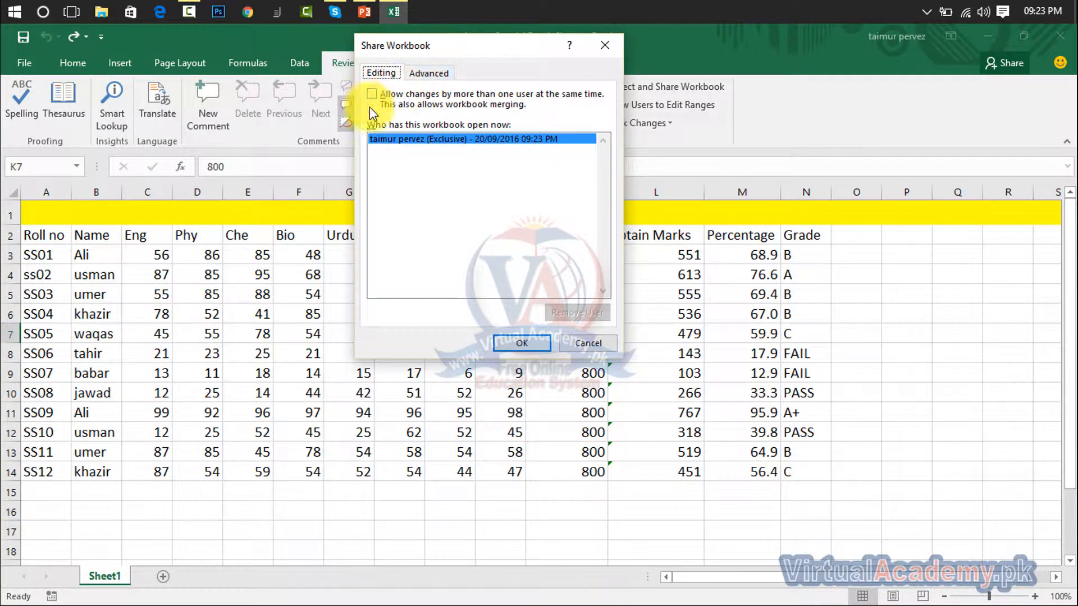
{"action": "left_click", "coordinate": [370, 95]}
{"action": "left_click", "coordinate": [373, 95]}
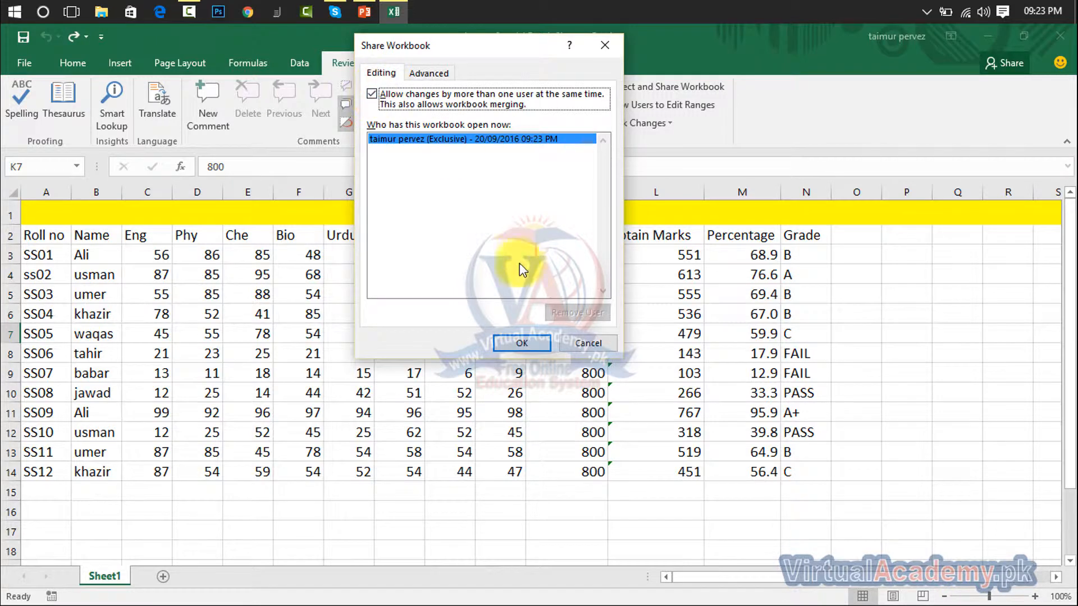
{"action": "left_click", "coordinate": [529, 346]}
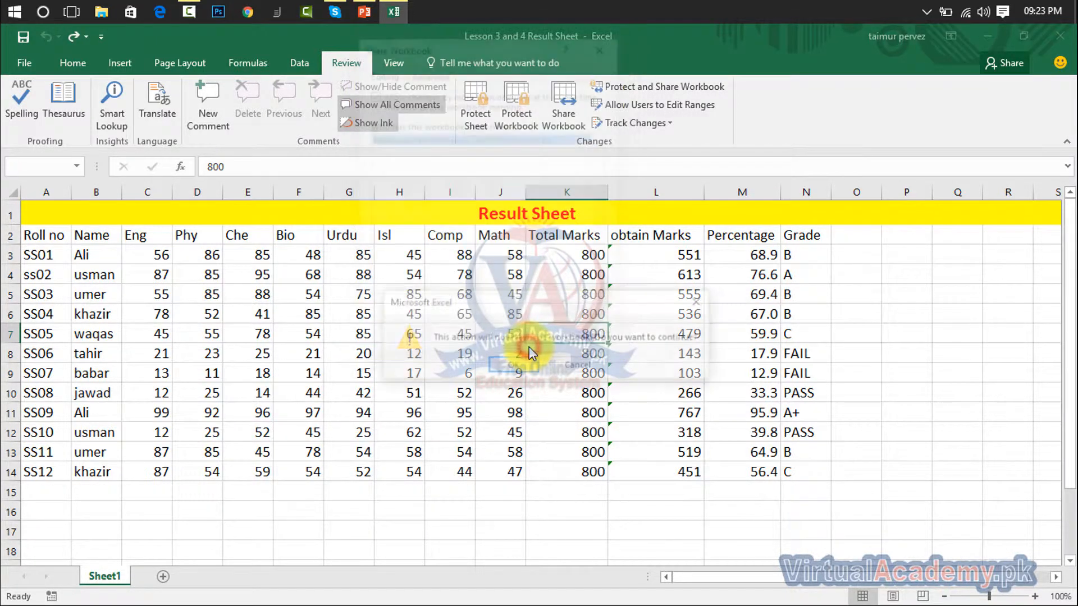
{"action": "left_click", "coordinate": [523, 364]}
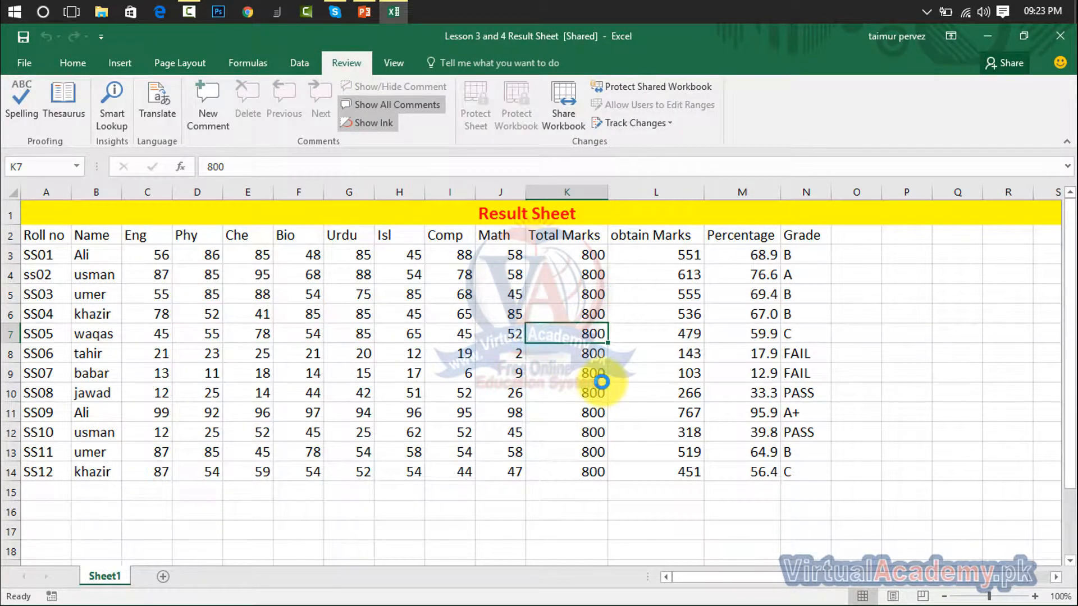
- Turn sharing off again, confirming removal of the workbook from shared use
{"action": "right_click", "coordinate": [107, 576]}
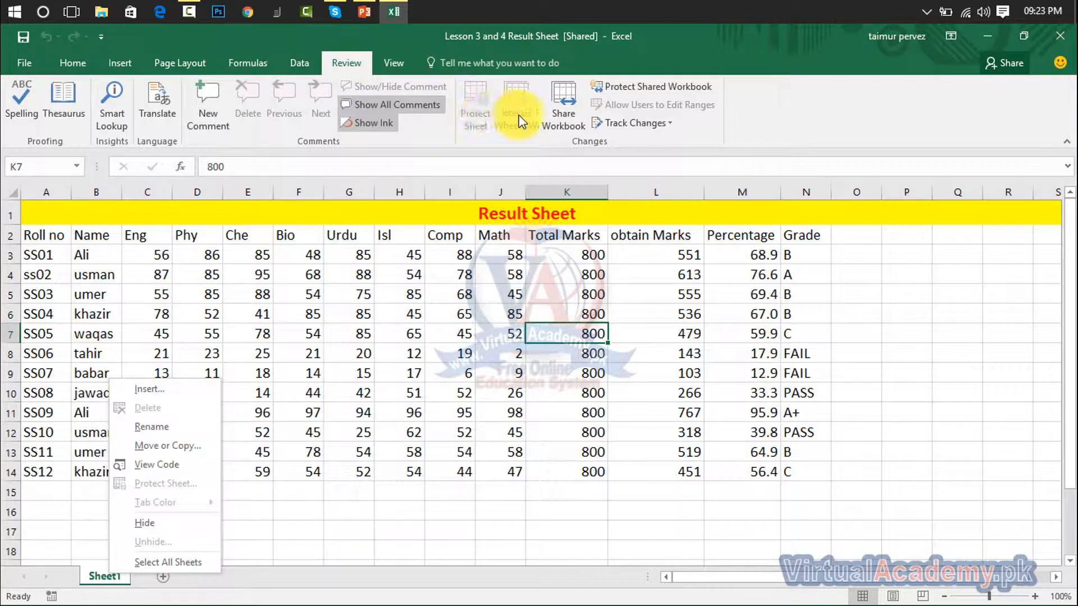
{"action": "left_click", "coordinate": [555, 113]}
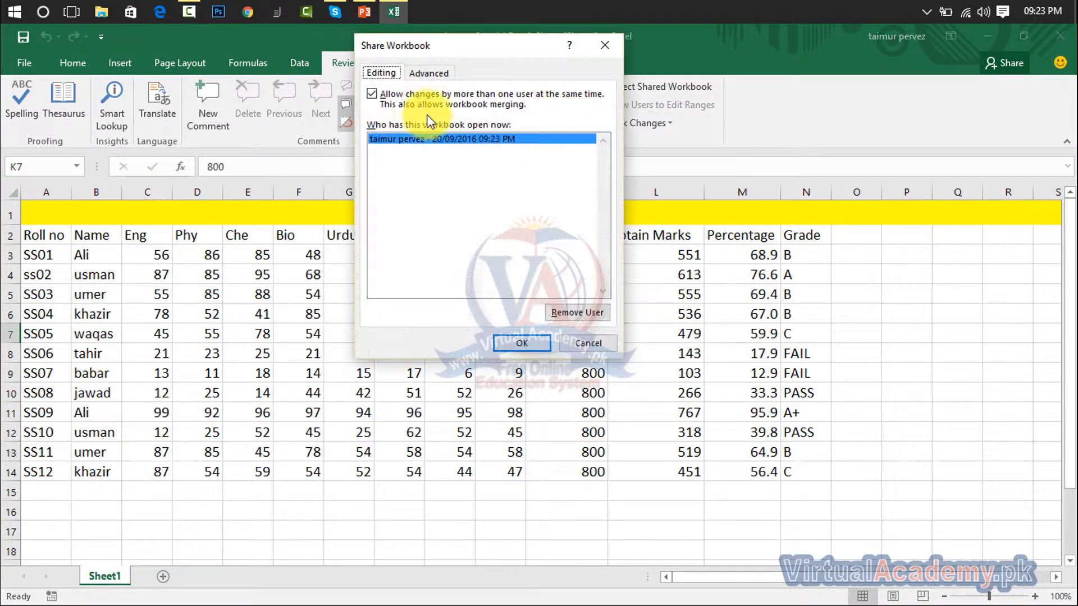
{"action": "left_click", "coordinate": [380, 99]}
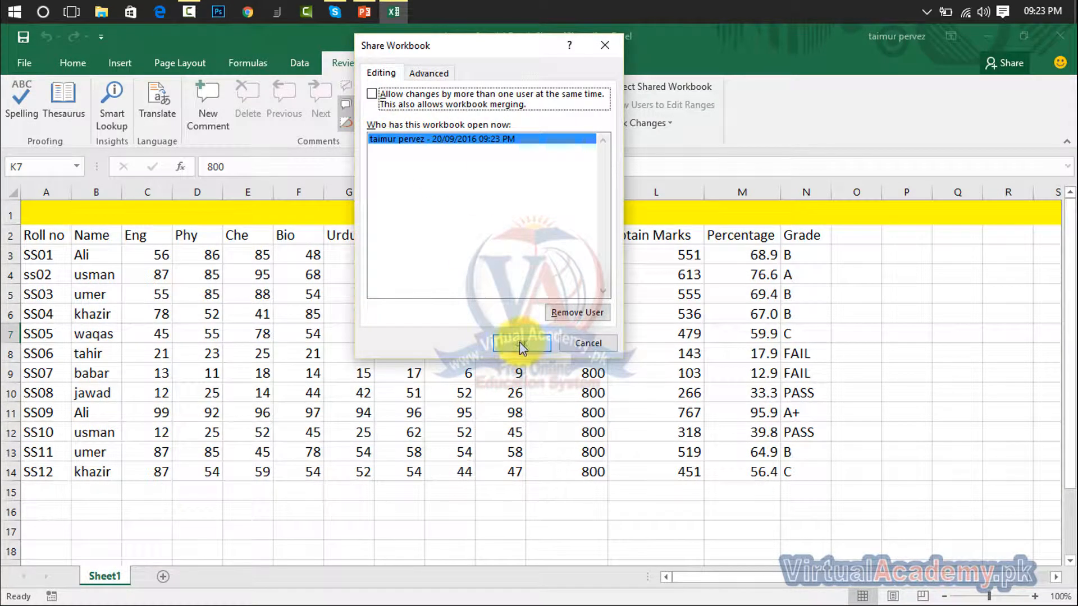
{"action": "left_click", "coordinate": [571, 316]}
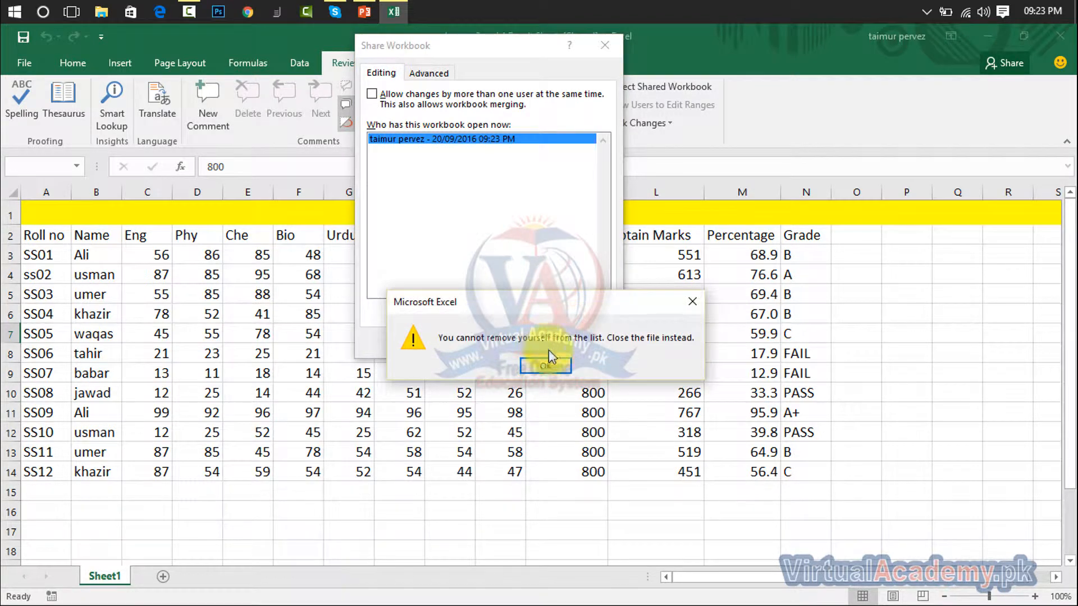
{"action": "left_click", "coordinate": [692, 302]}
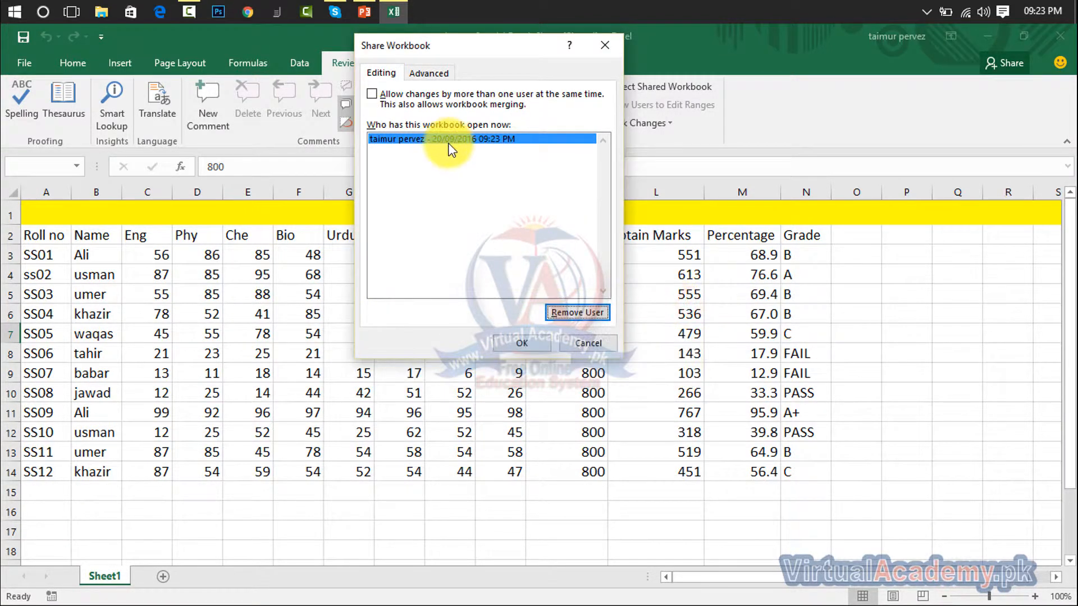
{"action": "left_click", "coordinate": [511, 345]}
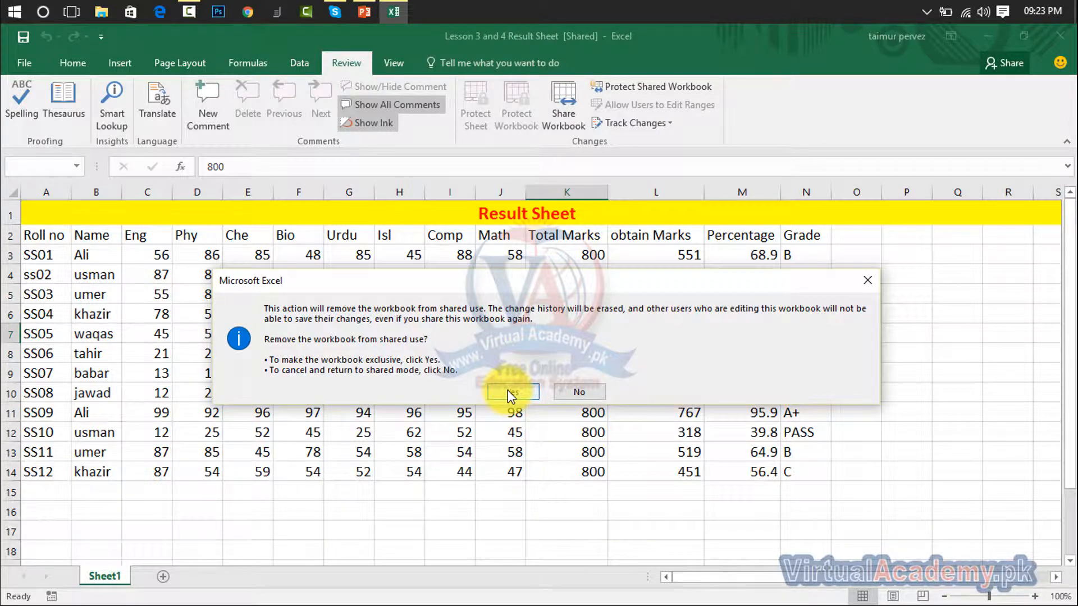
{"action": "left_click", "coordinate": [510, 391]}
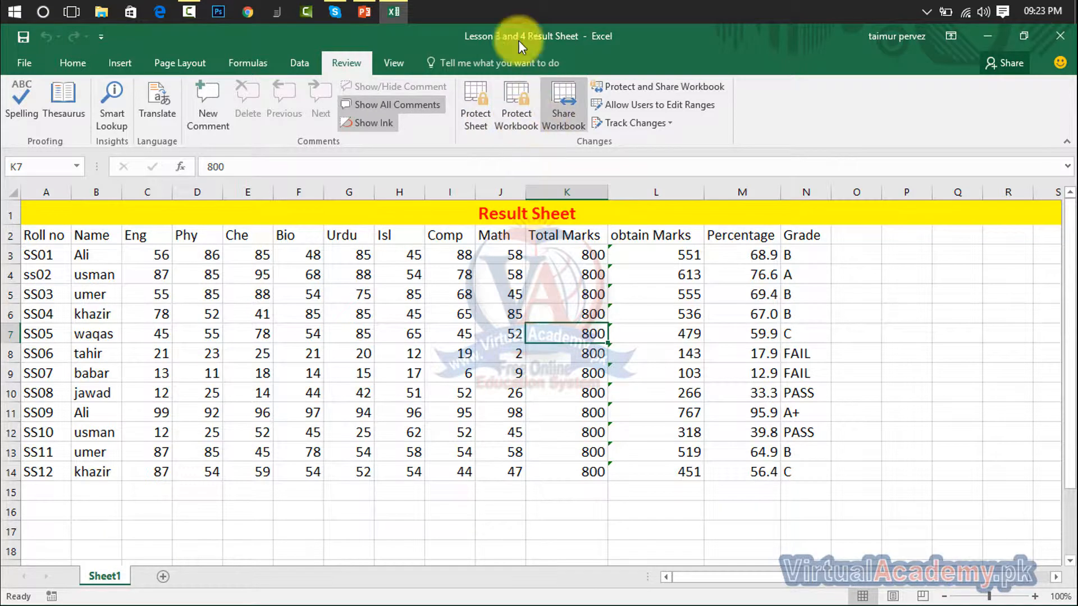
- Protect the workbook for sharing with tracked changes, set and confirm a password, then save
{"action": "left_click", "coordinate": [641, 84]}
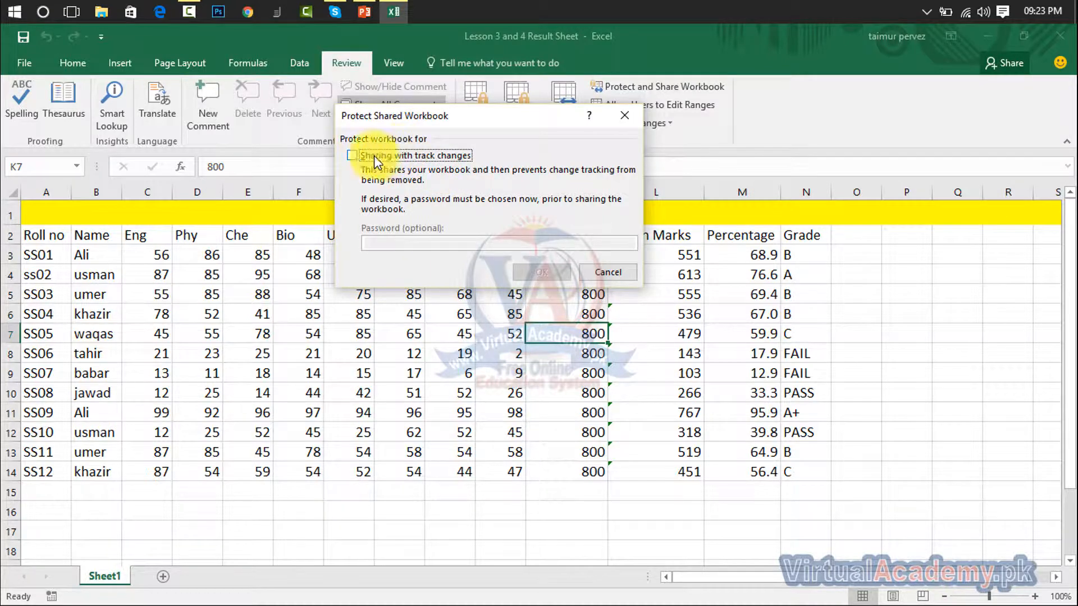
{"action": "left_click", "coordinate": [352, 155]}
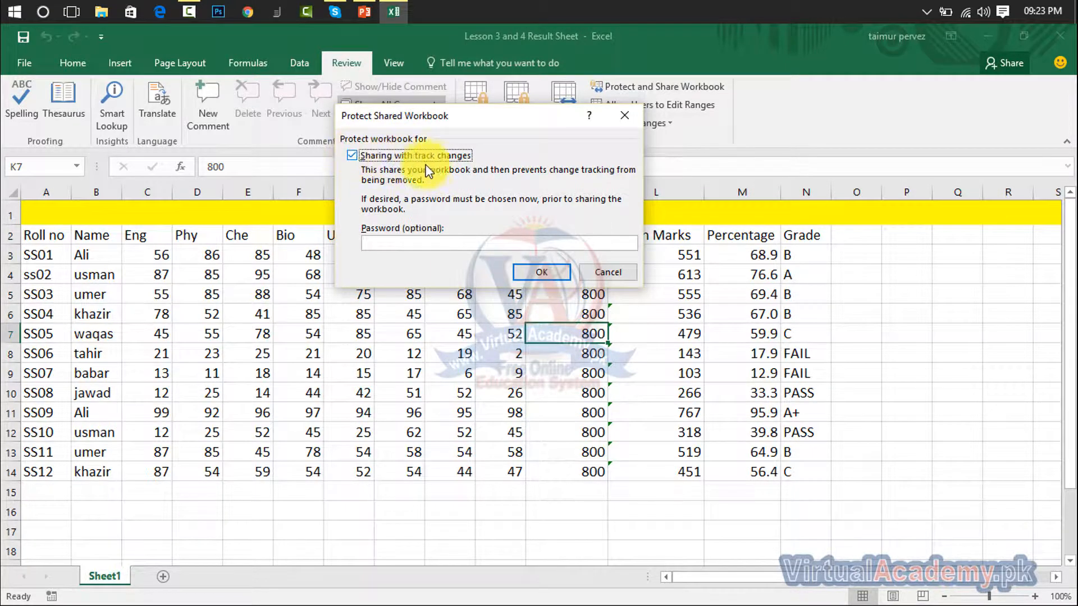
{"action": "left_click", "coordinate": [390, 243]}
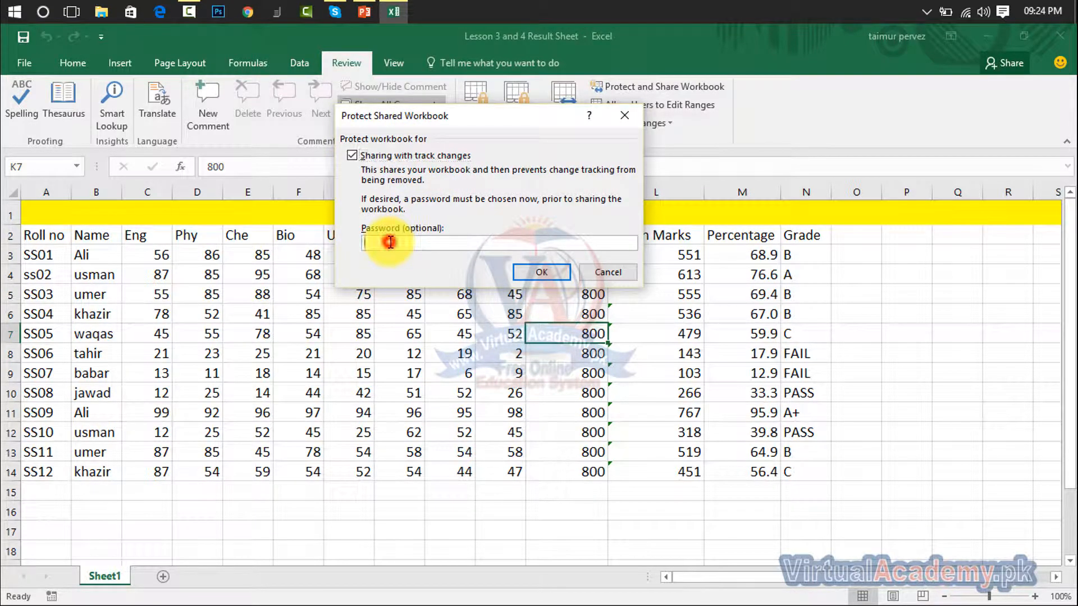
{"action": "type", "text": "1"}
{"action": "left_click", "coordinate": [554, 273]}
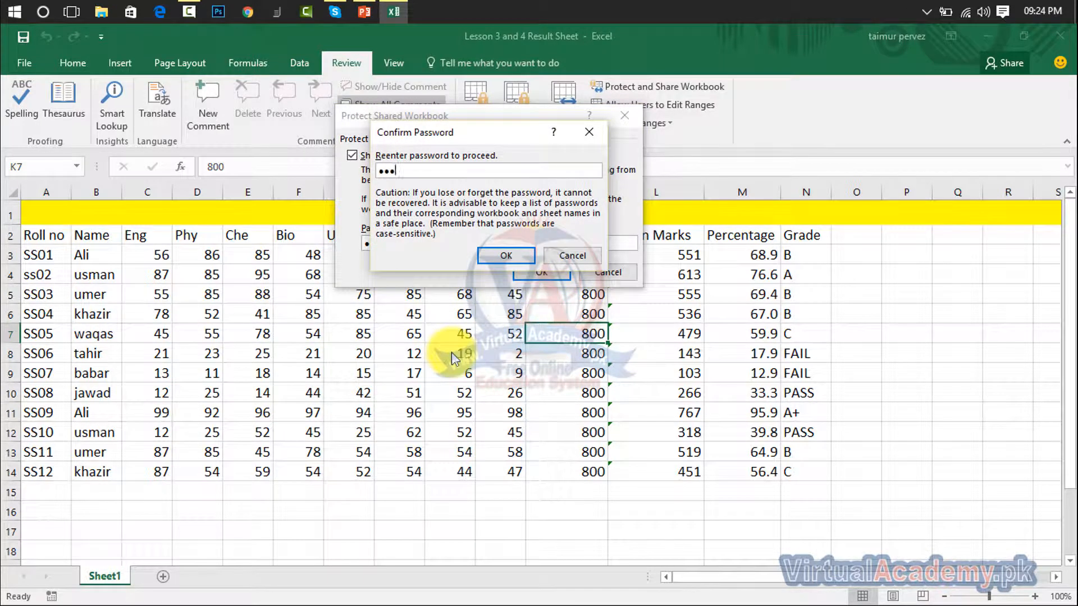
{"action": "left_click", "coordinate": [505, 261]}
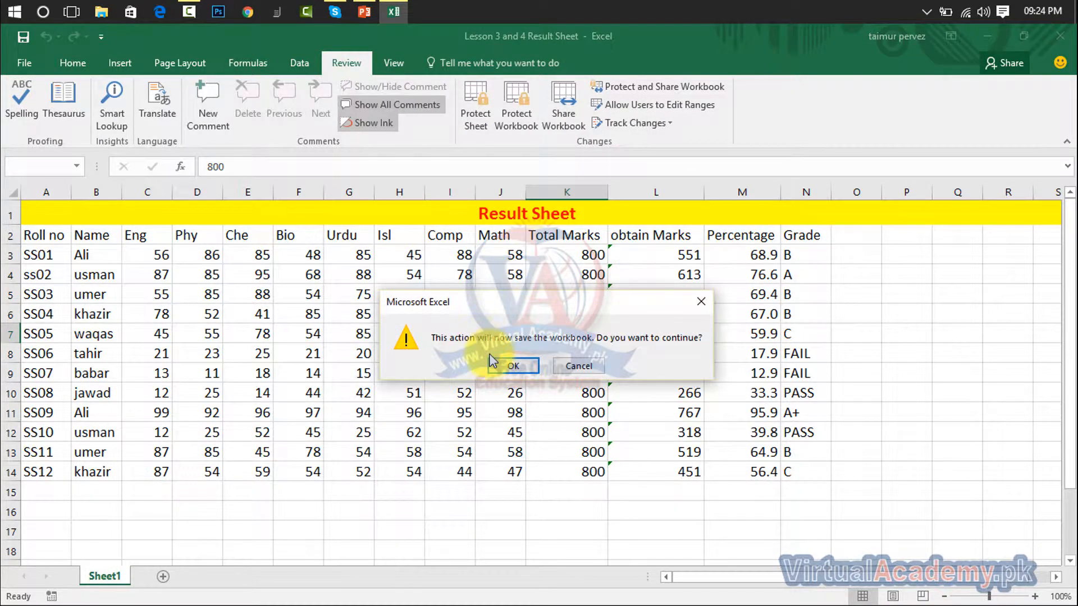
{"action": "left_click", "coordinate": [503, 367]}
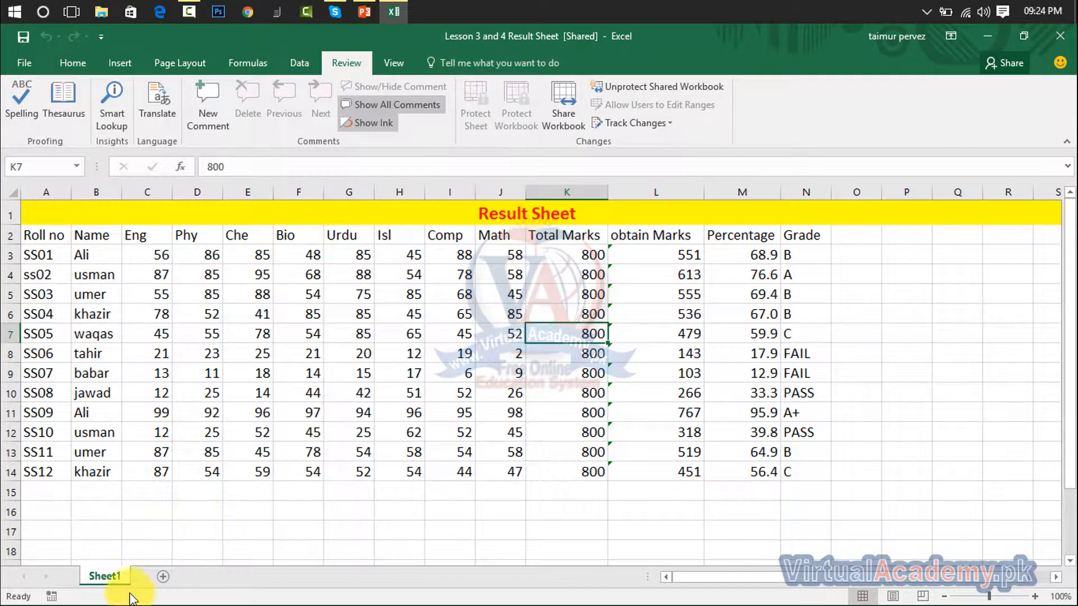
- Unprotect the shared workbook with its password and take it out of shared use
{"action": "right_click", "coordinate": [110, 577]}
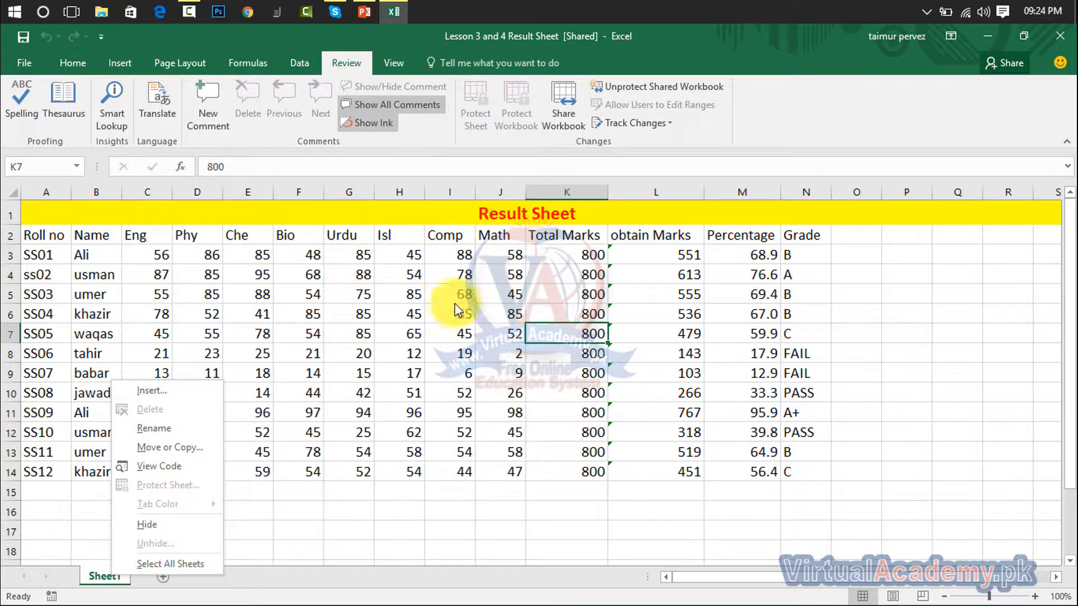
{"action": "left_click", "coordinate": [672, 94]}
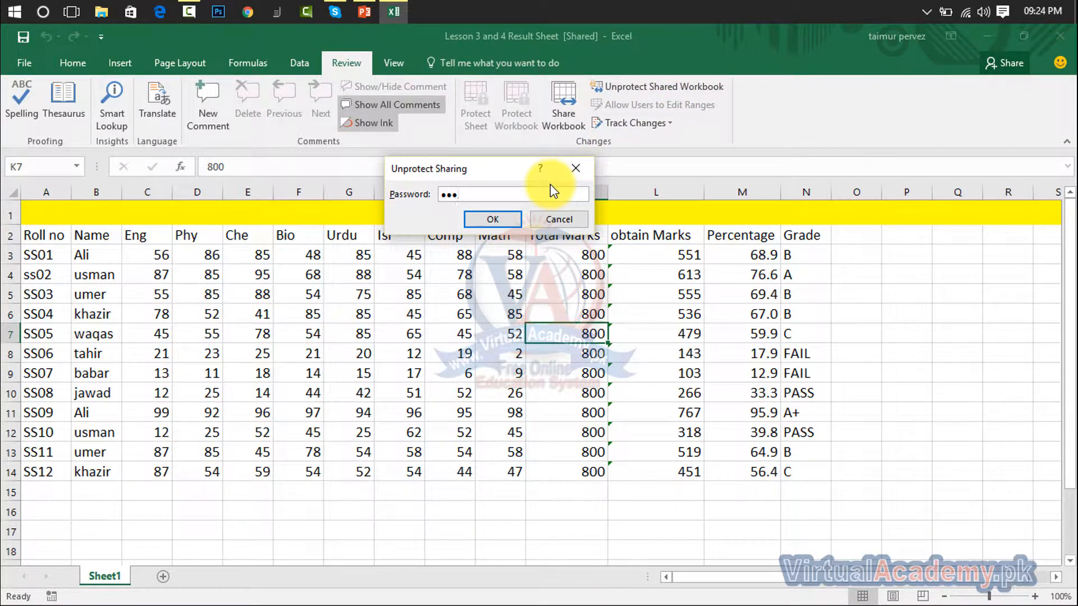
{"action": "key", "text": "Return"}
{"action": "left_click", "coordinate": [533, 392]}
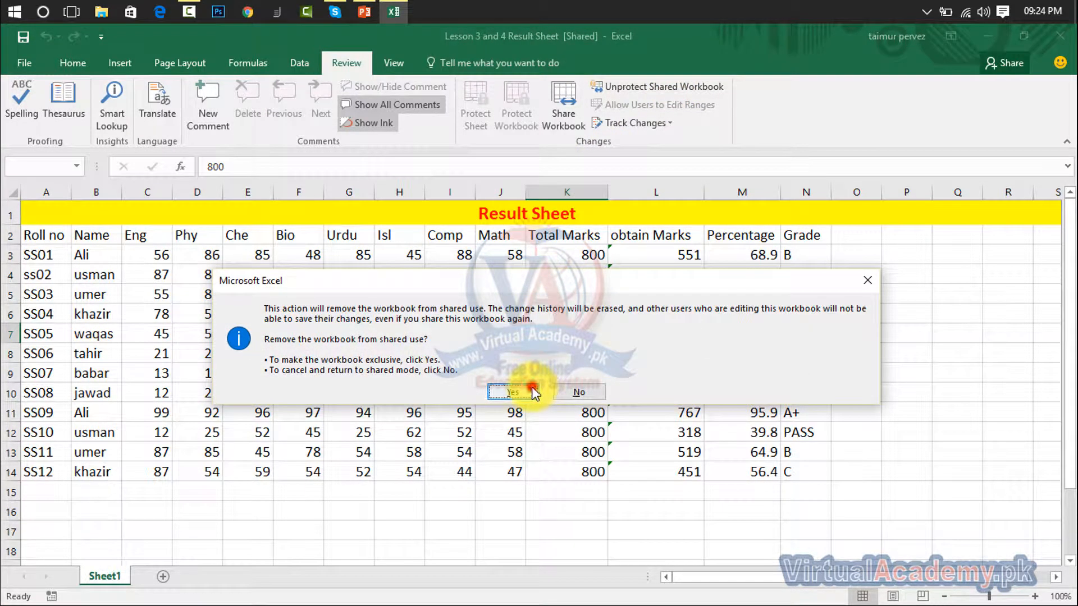
{"action": "right_click", "coordinate": [111, 576]}
{"action": "key", "text": "Escape"}
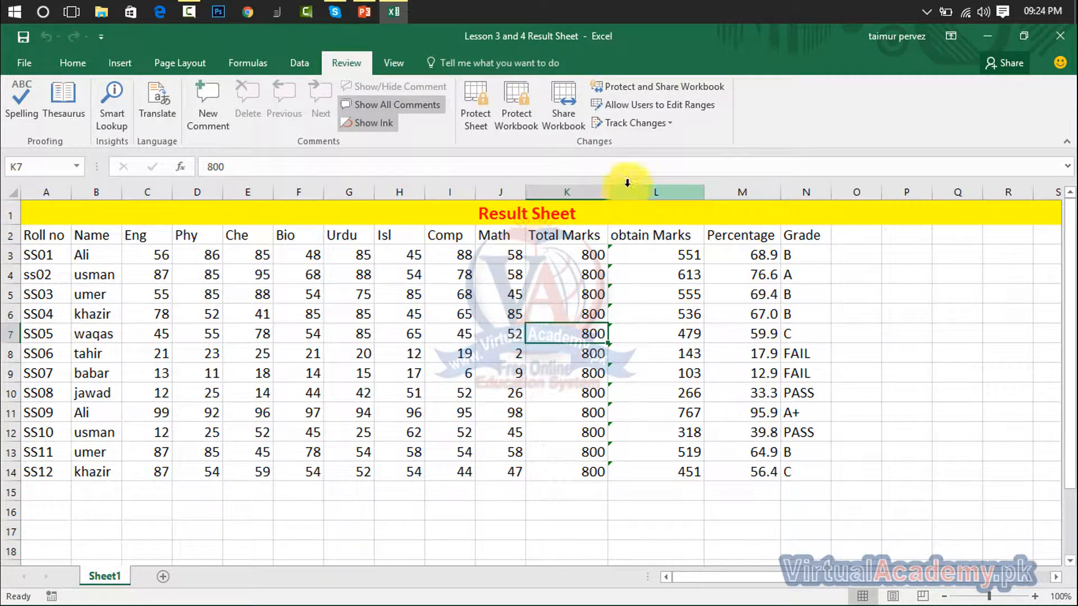
{"action": "left_click", "coordinate": [653, 104]}
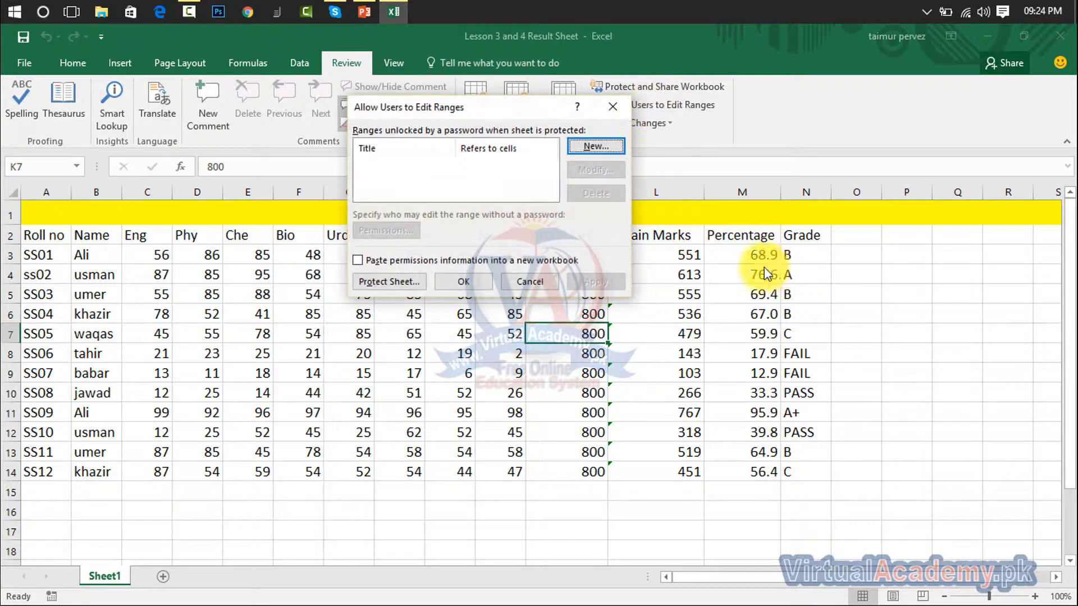
{"action": "left_click", "coordinate": [403, 280]}
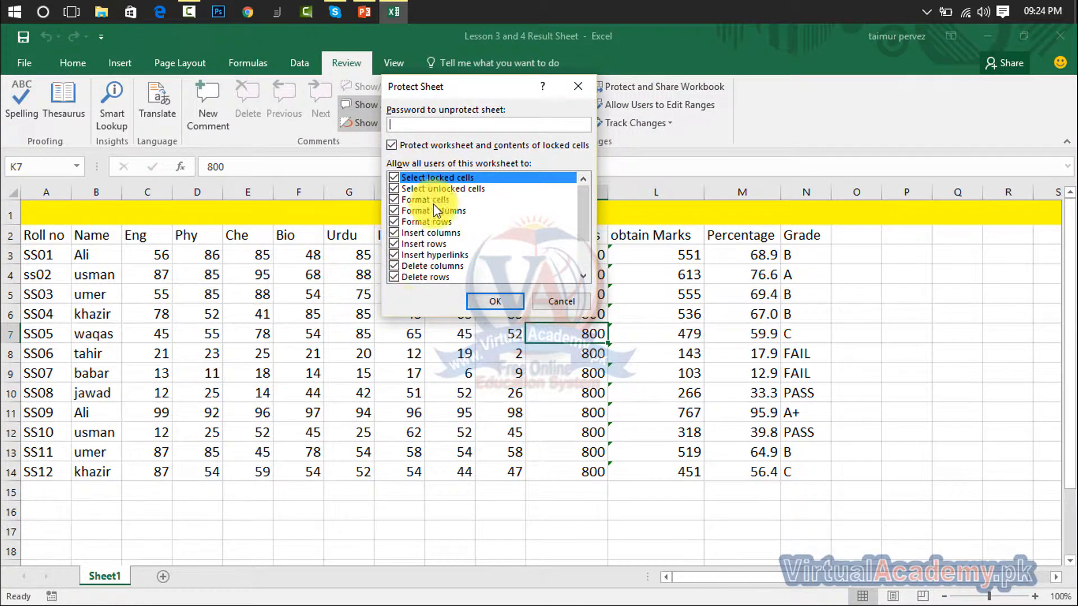
{"action": "left_click", "coordinate": [578, 87]}
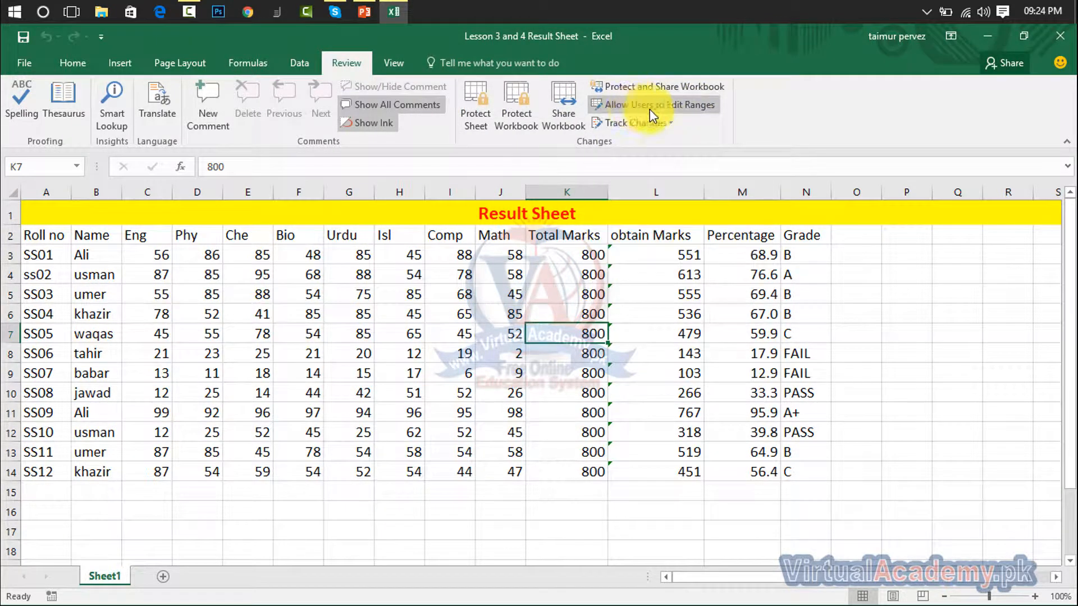
{"action": "left_click", "coordinate": [486, 116]}
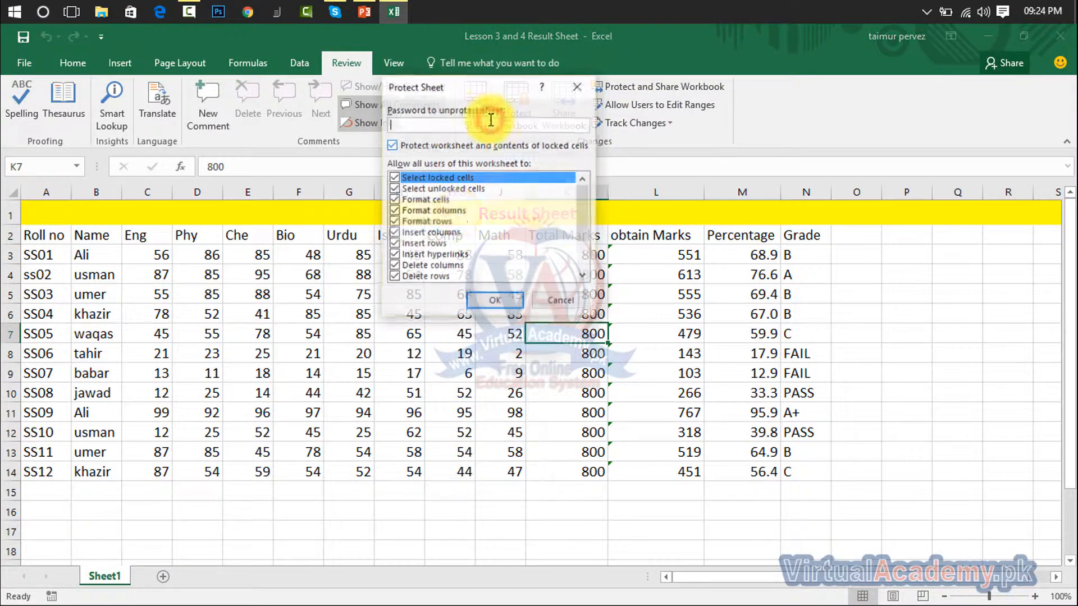
{"action": "left_click", "coordinate": [578, 85]}
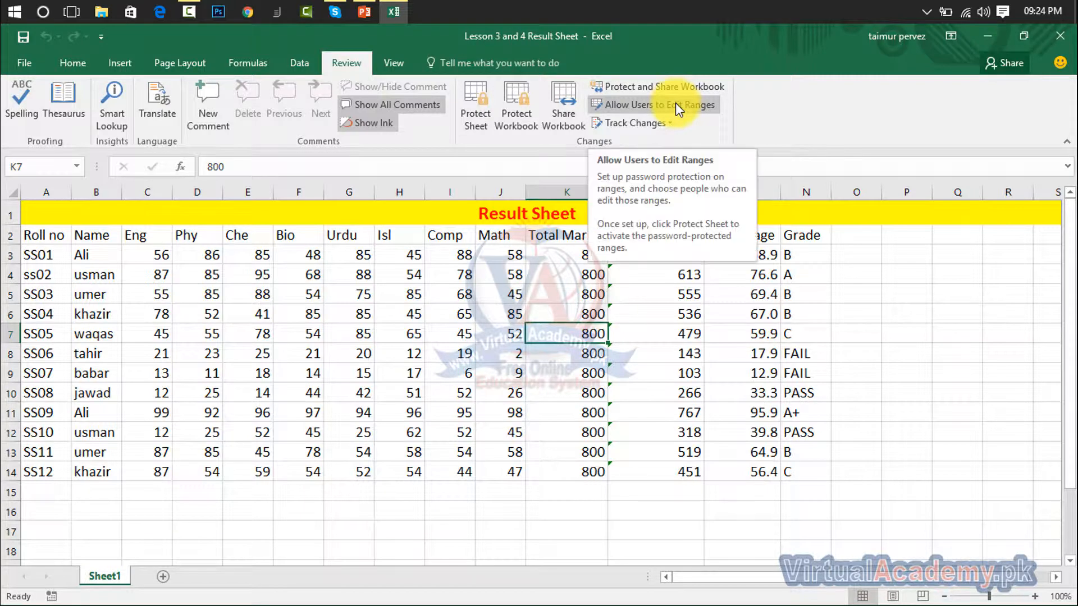
{"action": "left_click", "coordinate": [675, 104]}
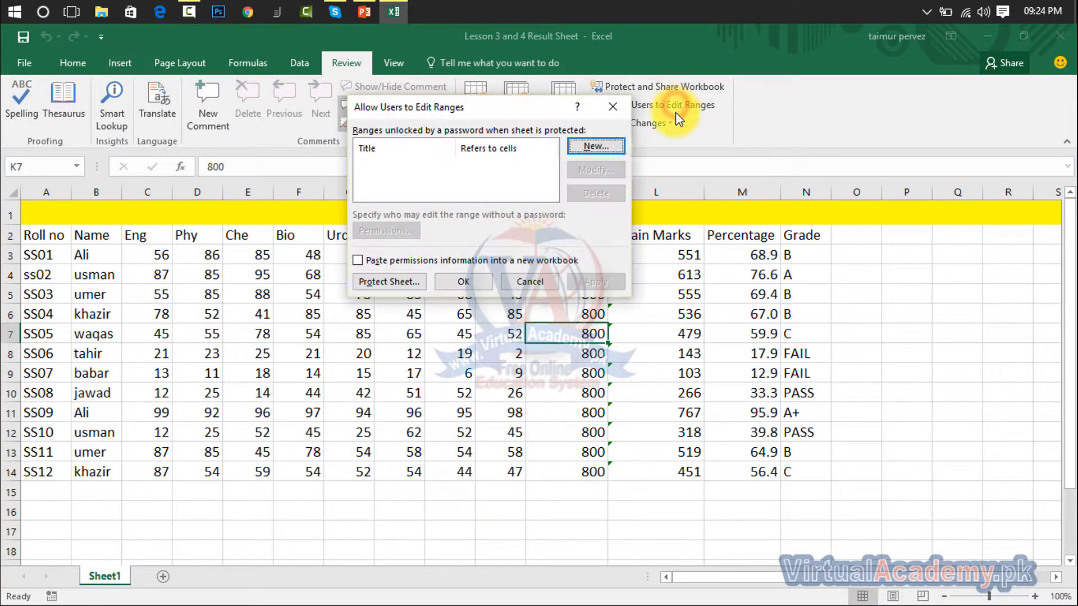
{"action": "left_click", "coordinate": [396, 289]}
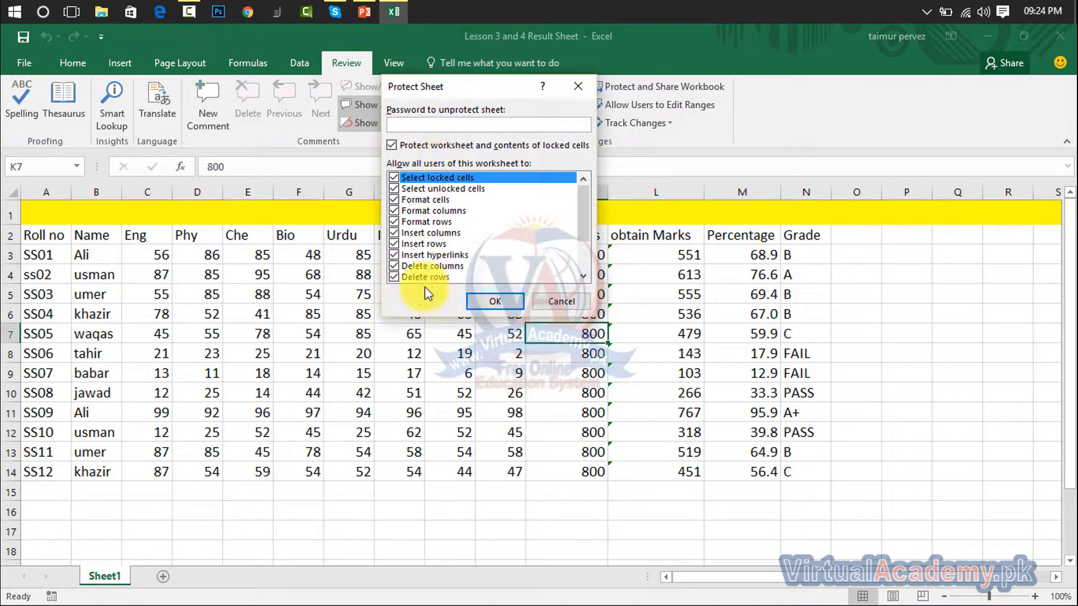
{"action": "left_click", "coordinate": [578, 87]}
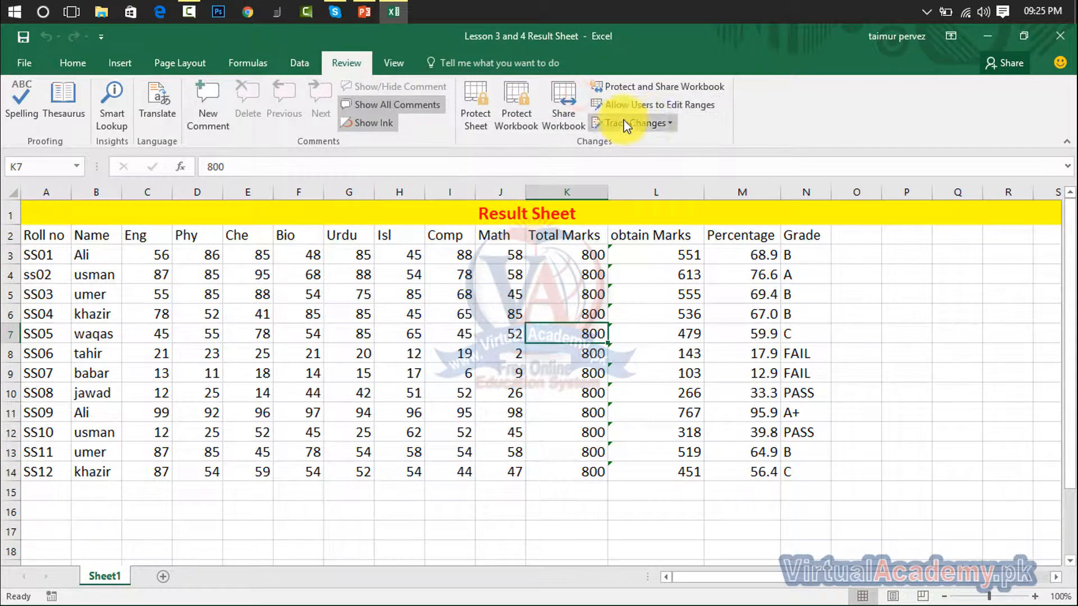
- Tick 'Track changes while editing' in Highlight Changes and save the Result Sheet workbook as shared
{"action": "left_click", "coordinate": [665, 123]}
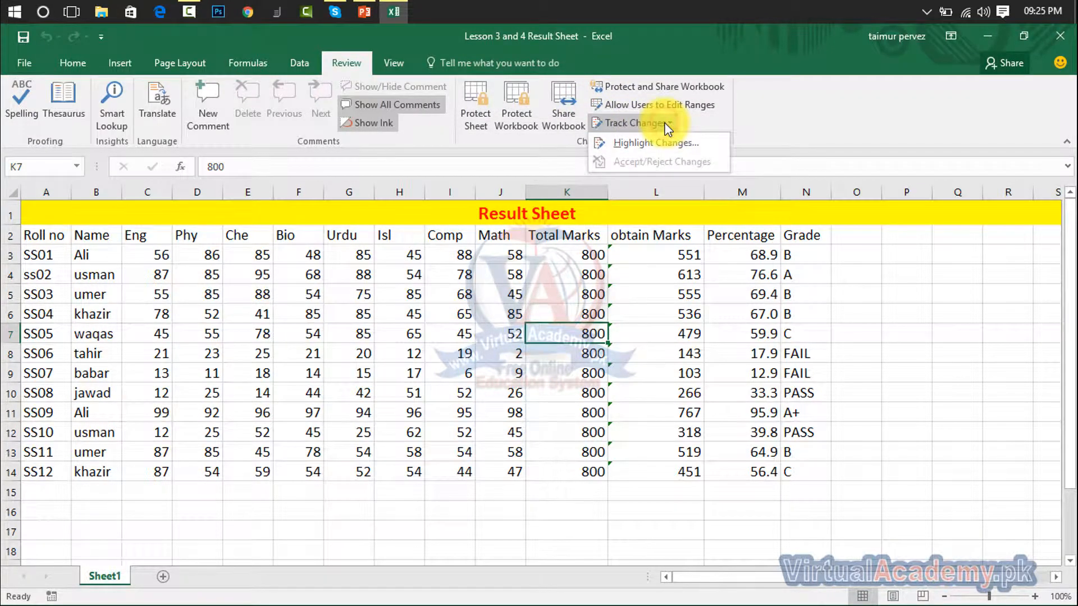
{"action": "left_click", "coordinate": [664, 122]}
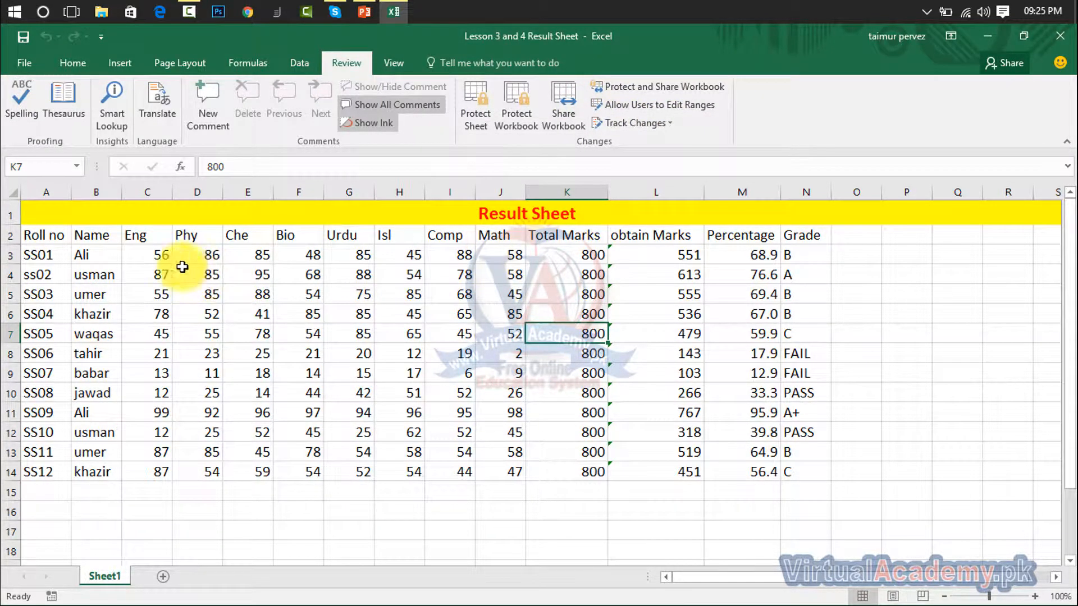
{"action": "left_click_drag", "start_coordinate": [160, 257], "coordinate": [260, 314]}
{"action": "left_click_drag", "start_coordinate": [314, 374], "coordinate": [498, 464]}
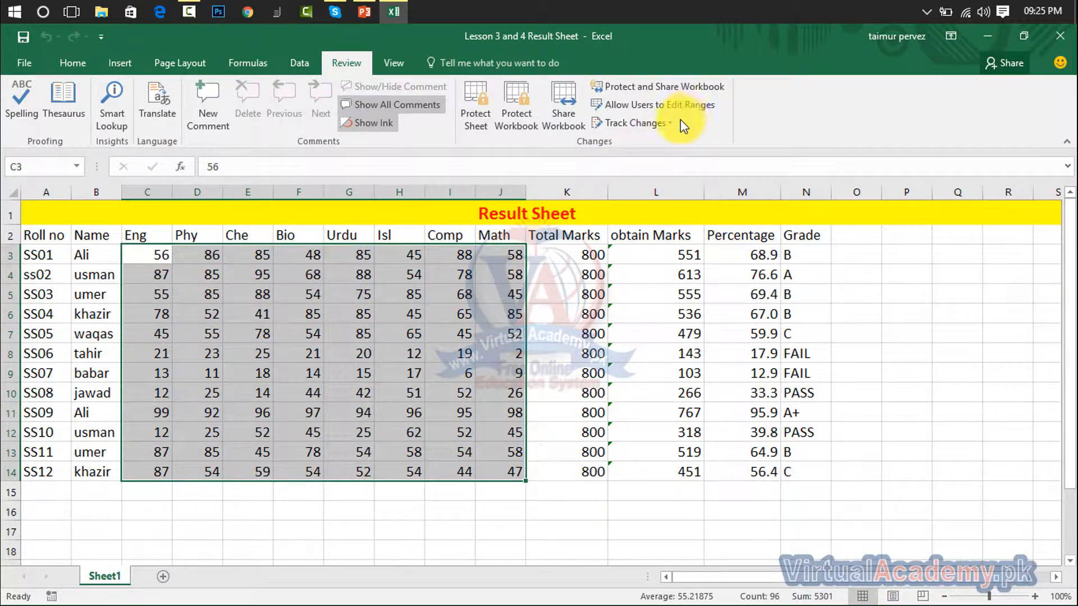
{"action": "left_click", "coordinate": [587, 333]}
{"action": "left_click", "coordinate": [642, 123]}
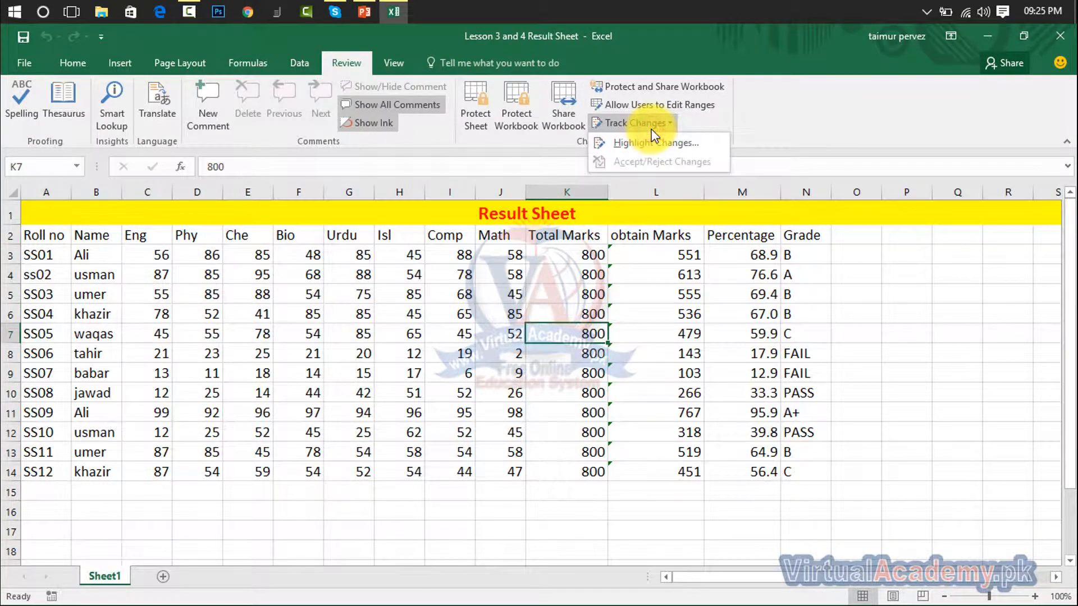
{"action": "left_click", "coordinate": [648, 143]}
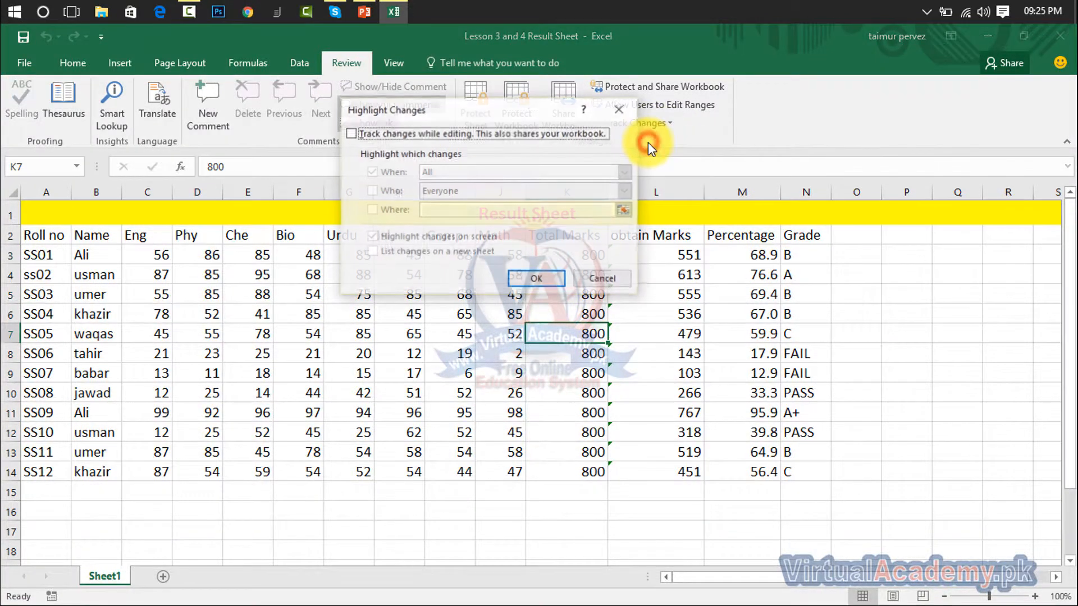
{"action": "left_click", "coordinate": [352, 133]}
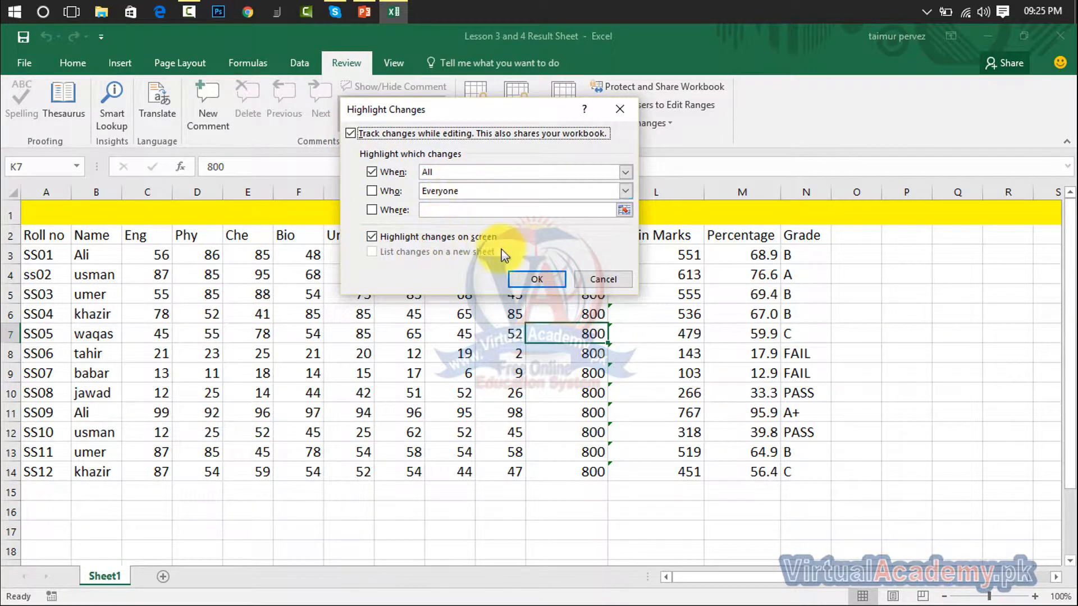
{"action": "left_click", "coordinate": [536, 278]}
{"action": "left_click", "coordinate": [513, 365]}
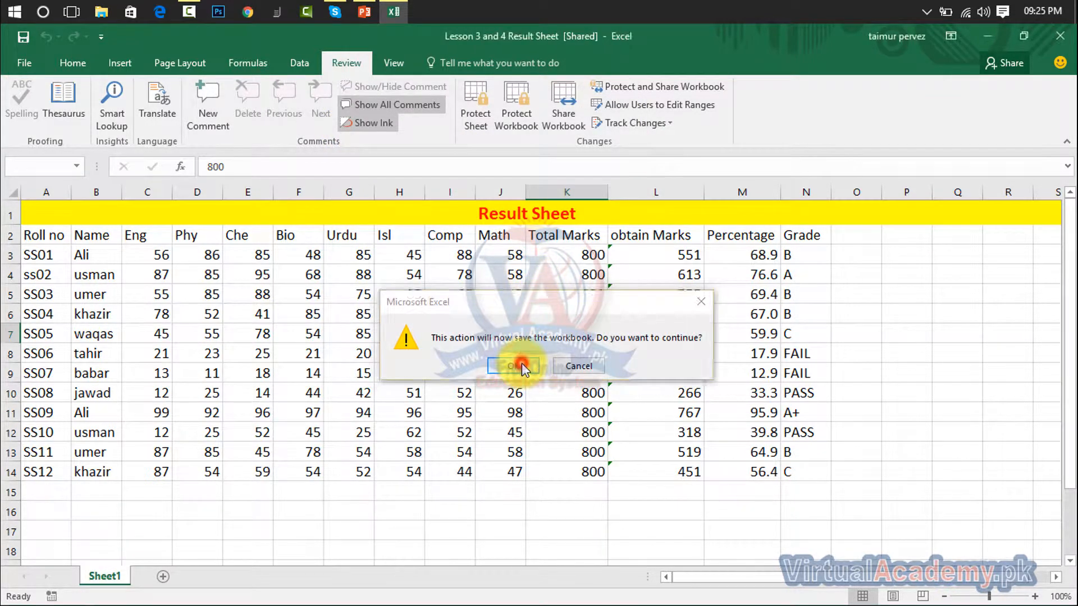
{"action": "left_click", "coordinate": [296, 296]}
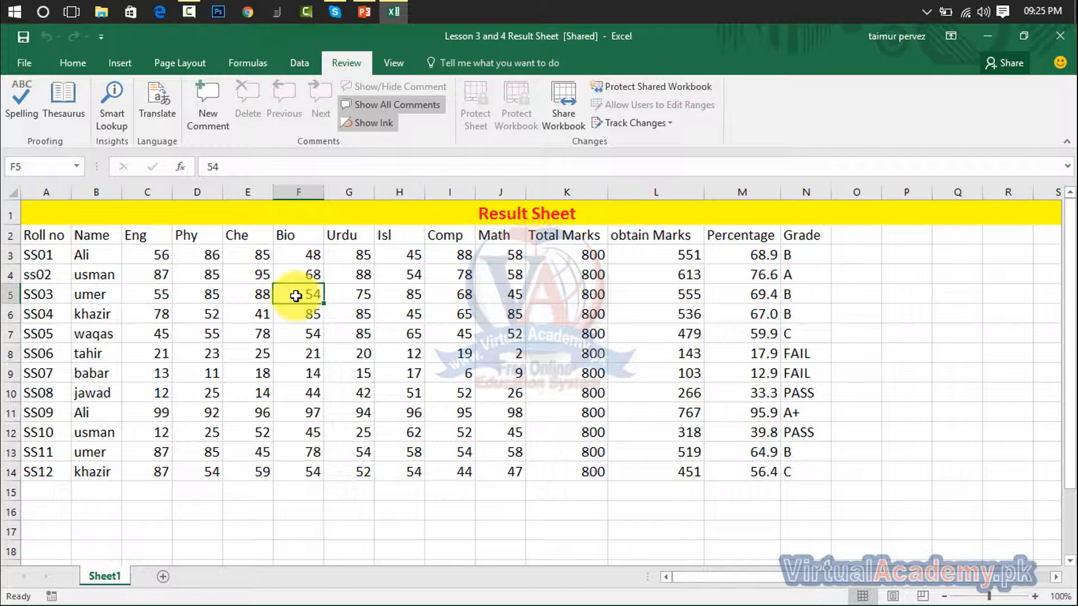
- Change the marks in F5 and H12 to 90
{"action": "type", "text": "90"}
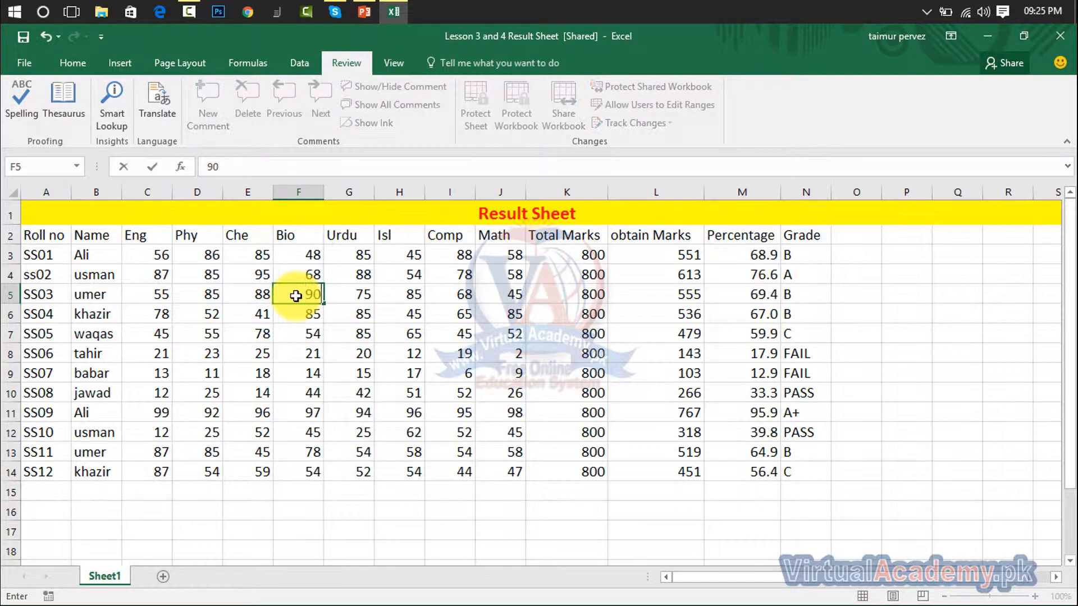
{"action": "left_click", "coordinate": [302, 360]}
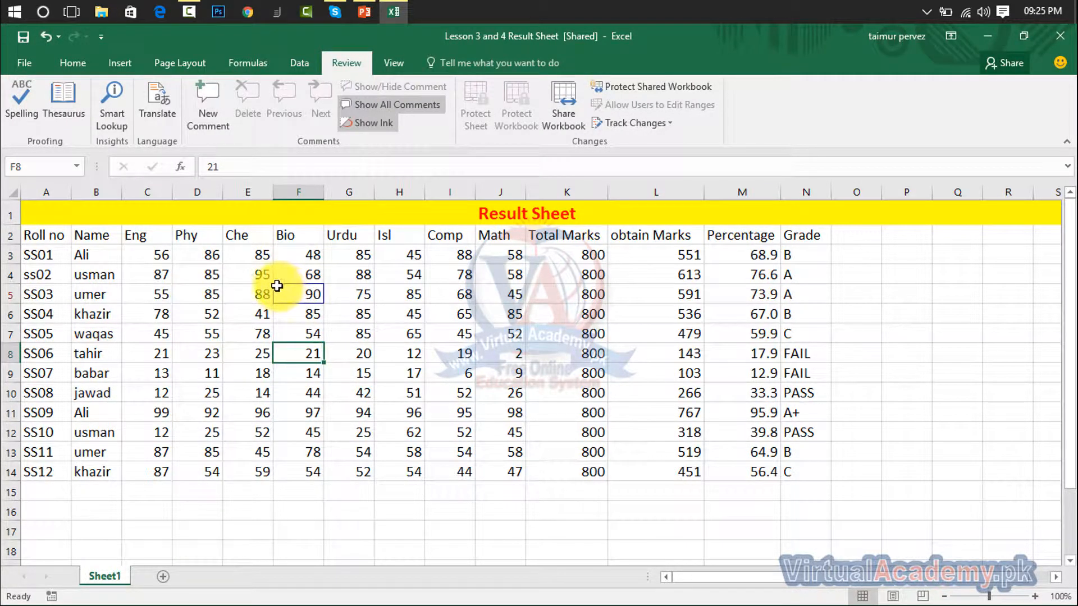
{"action": "mouse_move", "coordinate": [296, 297]}
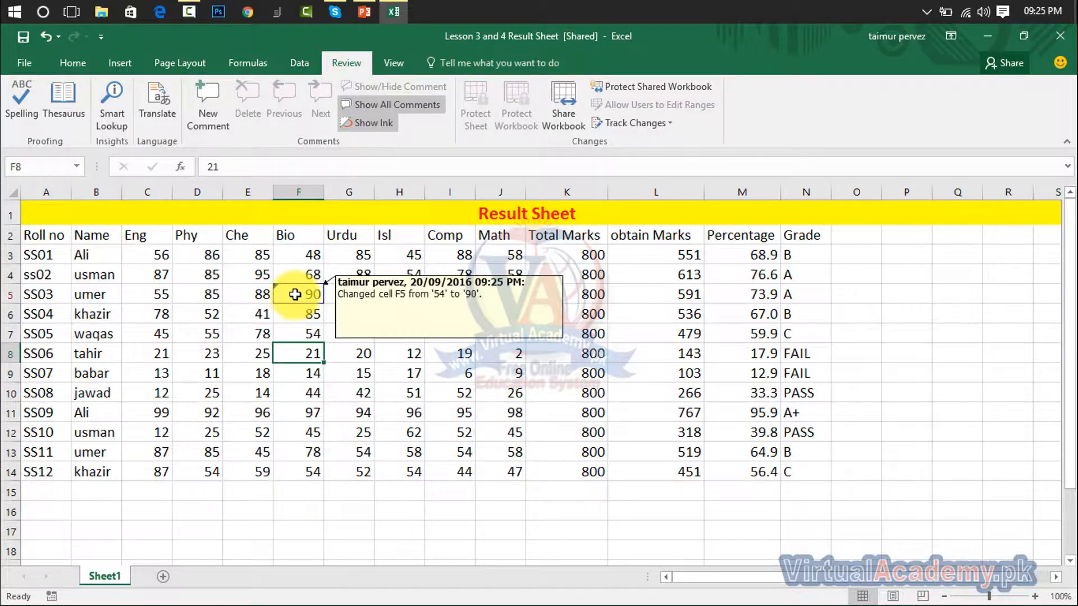
{"action": "left_click", "coordinate": [412, 437]}
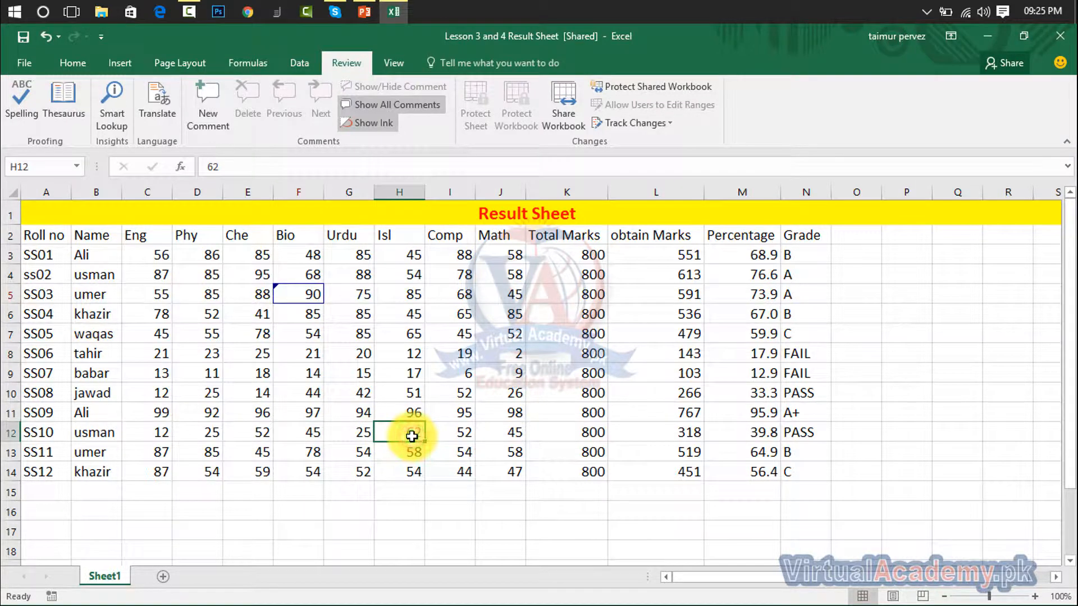
{"action": "type", "text": "90"}
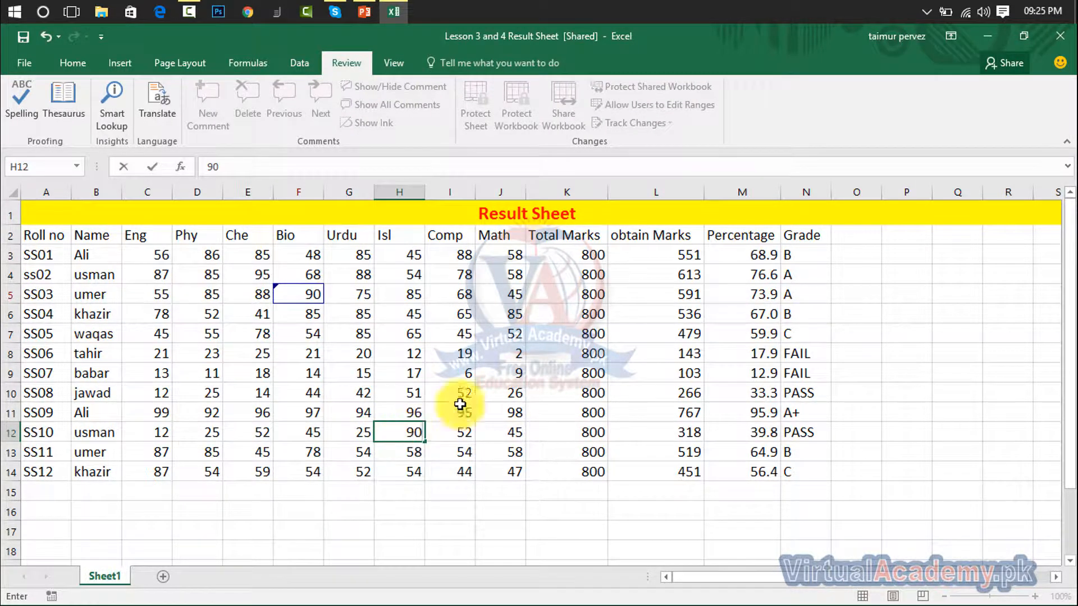
{"action": "left_click", "coordinate": [531, 374]}
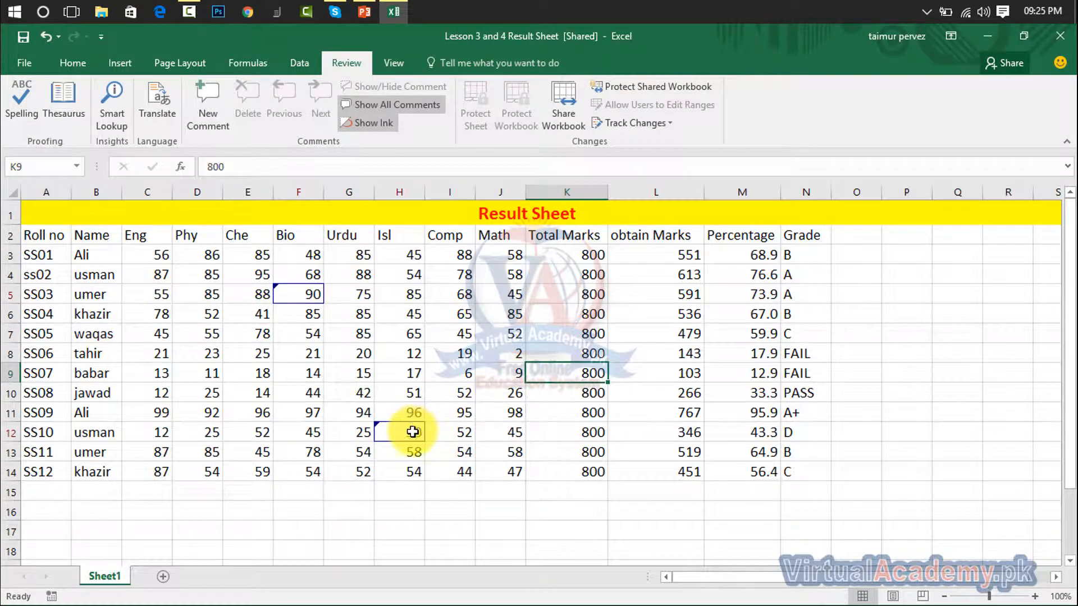
- Clear the marks in H4:K7 and view the change note on I5
{"action": "left_click_drag", "start_coordinate": [440, 272], "coordinate": [528, 339]}
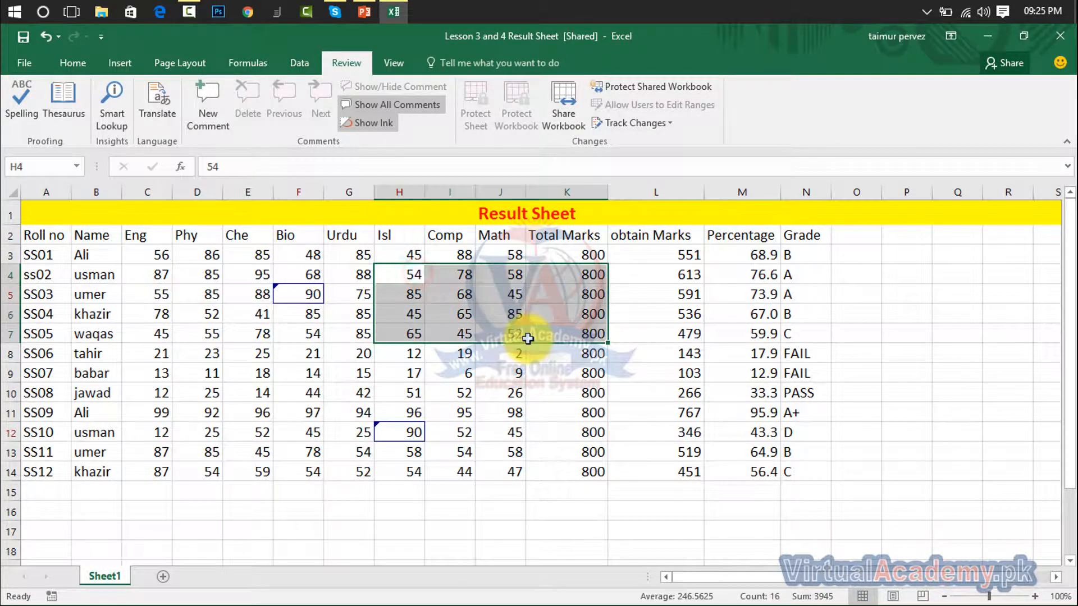
{"action": "key", "text": "Delete"}
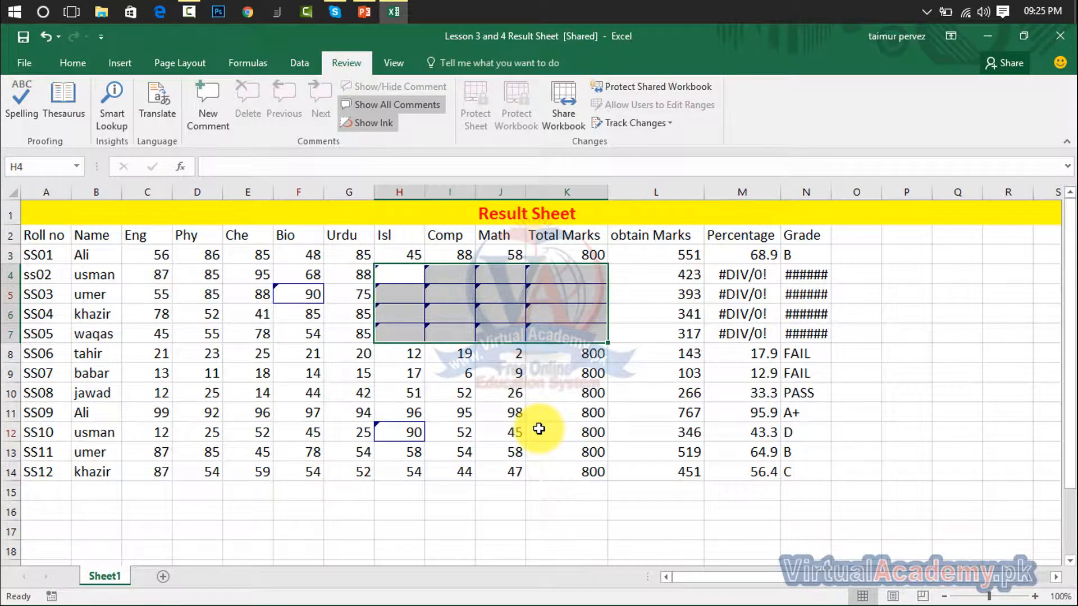
{"action": "left_click", "coordinate": [470, 295]}
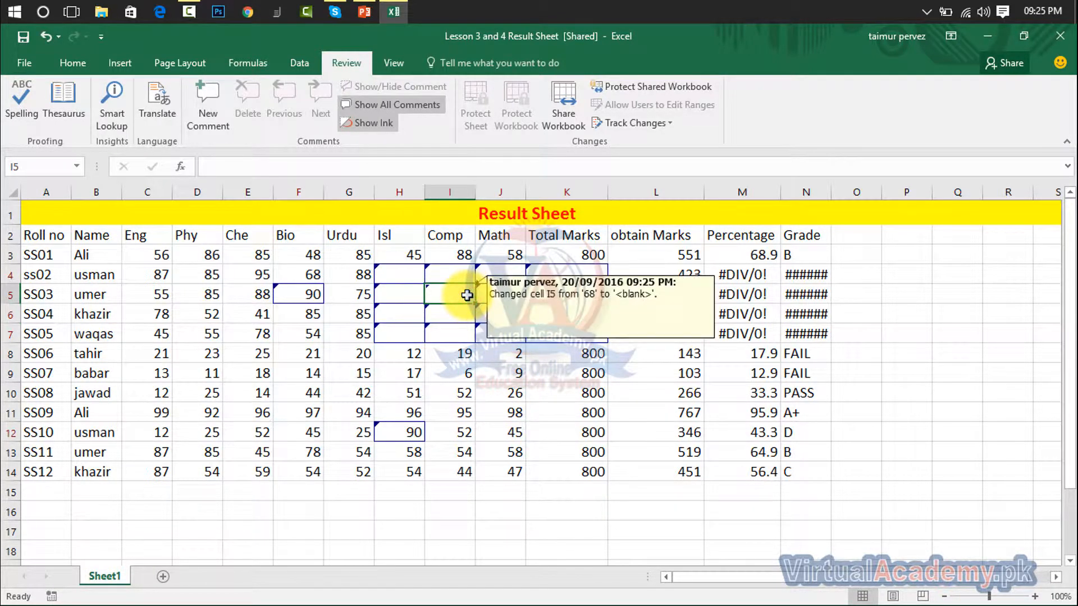
{"action": "mouse_move", "coordinate": [484, 301]}
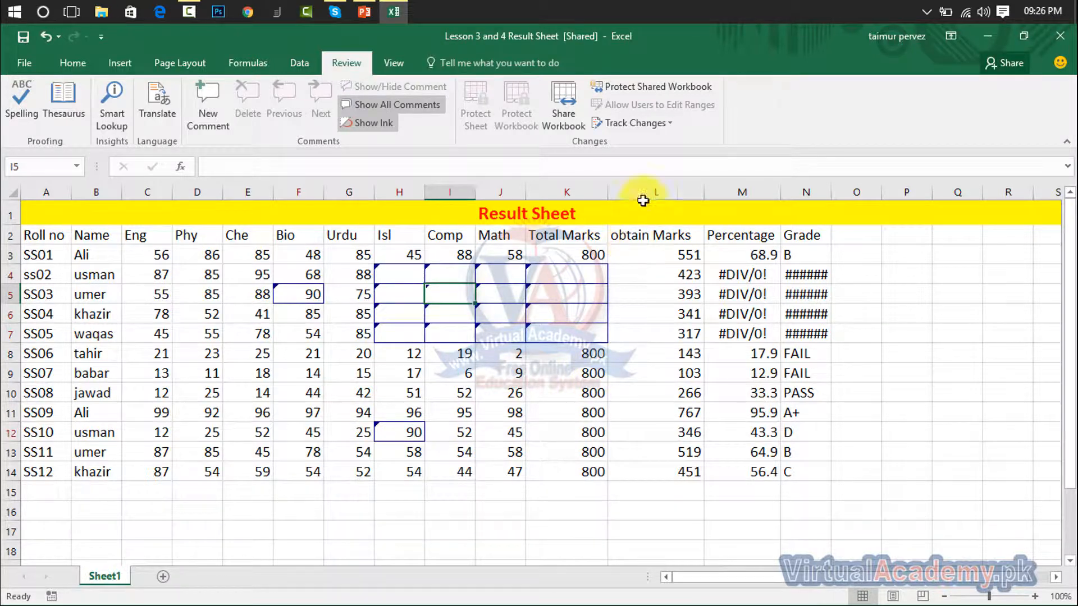
- Save and open Accept or Reject Changes for all not-yet-reviewed edits, moving the dialog aside
{"action": "left_click", "coordinate": [669, 125]}
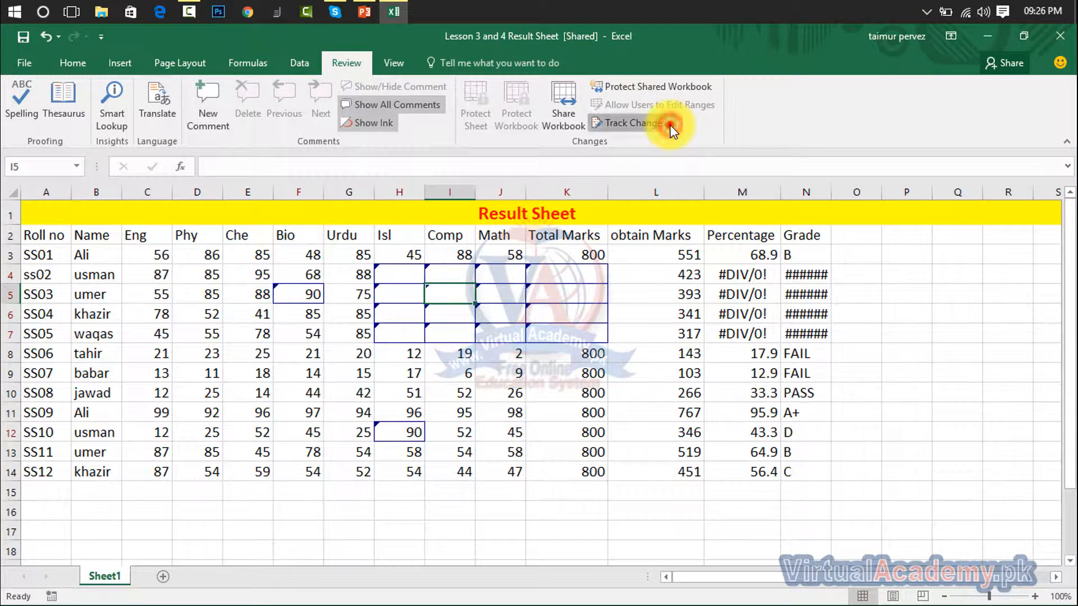
{"action": "left_click", "coordinate": [646, 161]}
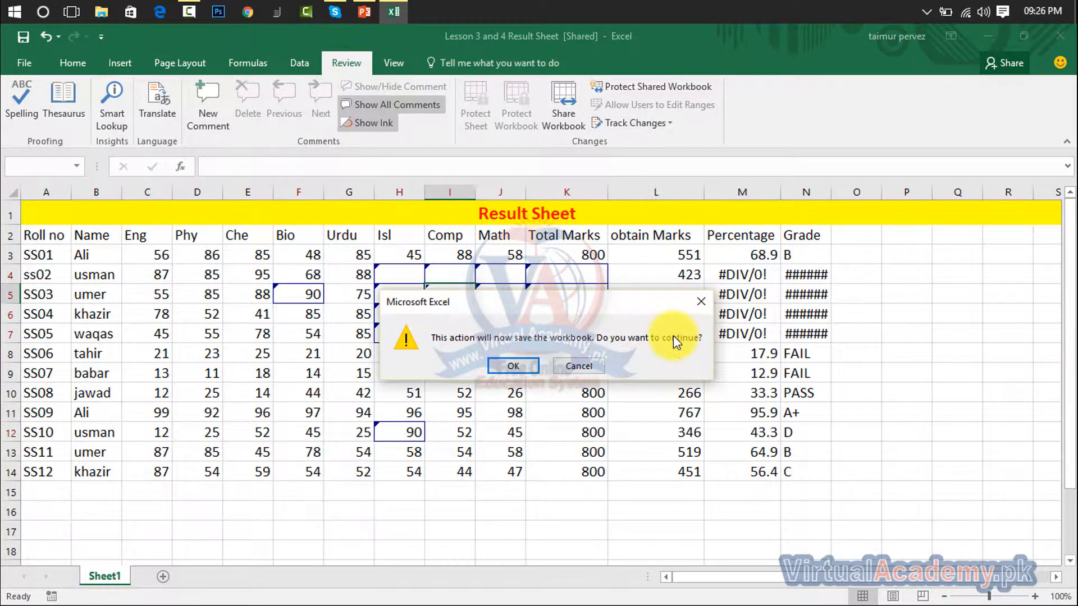
{"action": "left_click", "coordinate": [530, 369]}
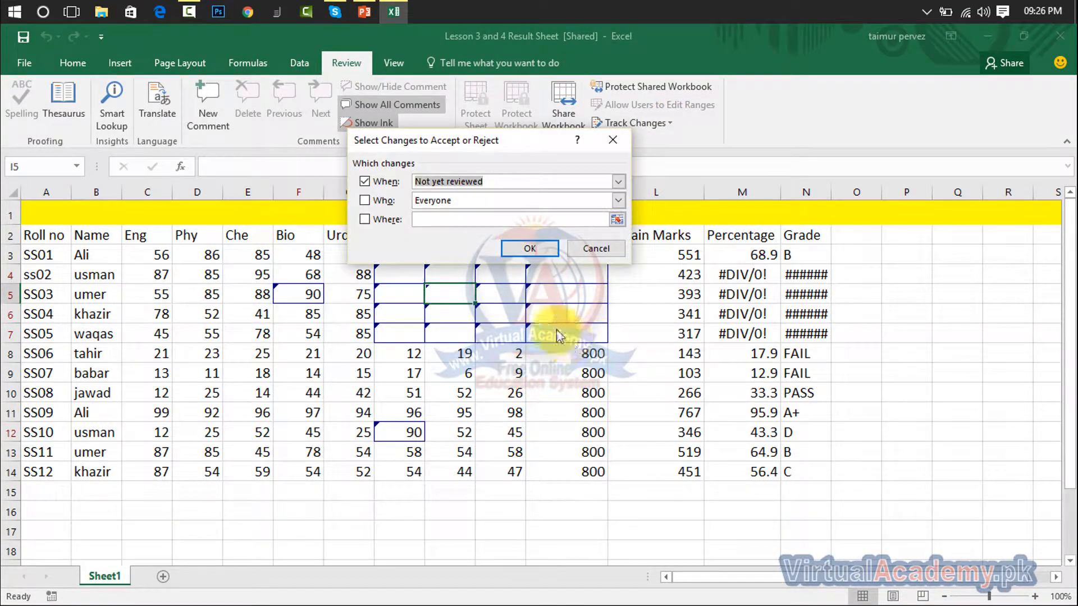
{"action": "left_click_drag", "start_coordinate": [510, 143], "coordinate": [704, 187]}
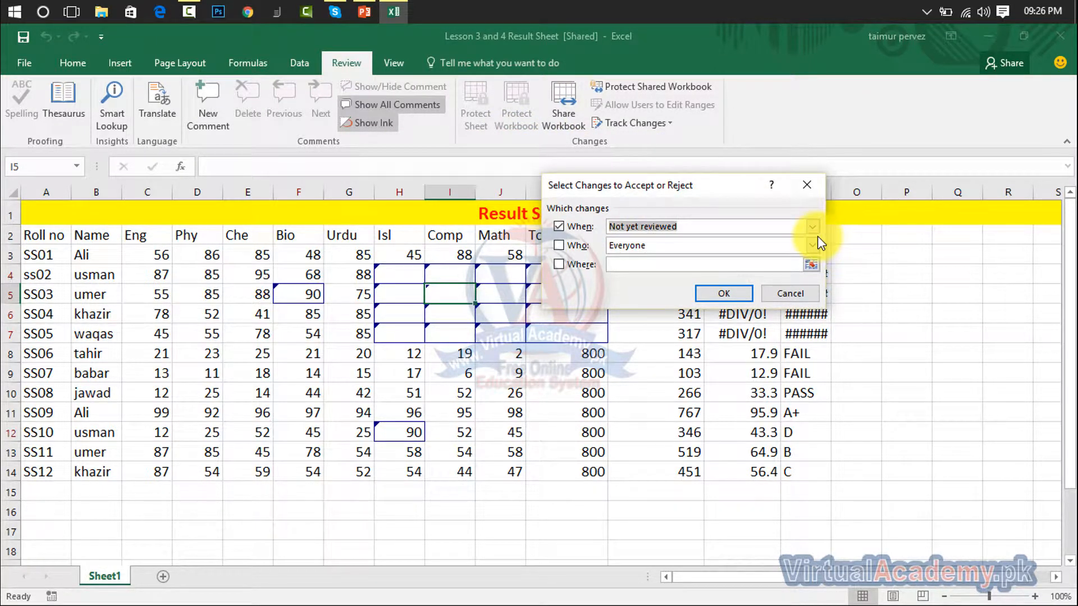
{"action": "left_click", "coordinate": [741, 293]}
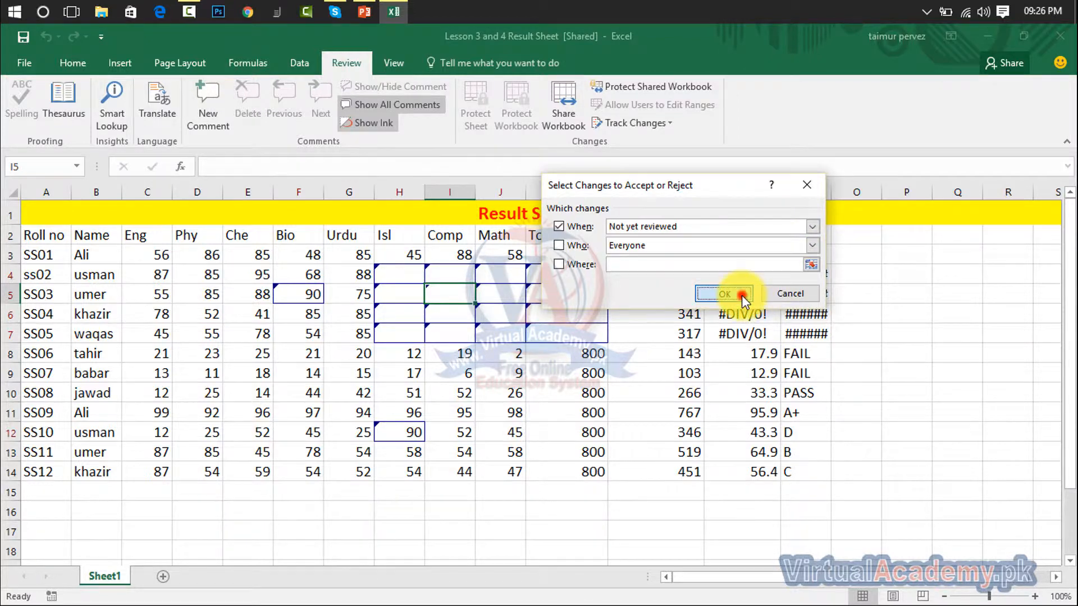
{"action": "left_click_drag", "start_coordinate": [682, 164], "coordinate": [909, 127]}
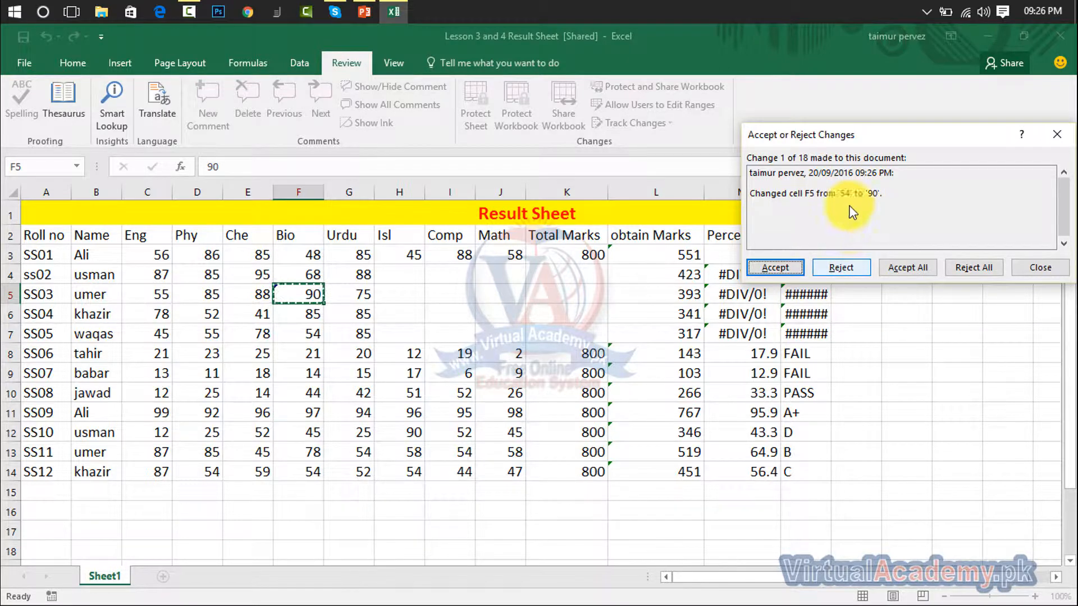
- Reject F5's change, accept H12's 90, reject H4's, then reject the remaining 15 changes
{"action": "left_click", "coordinate": [853, 270]}
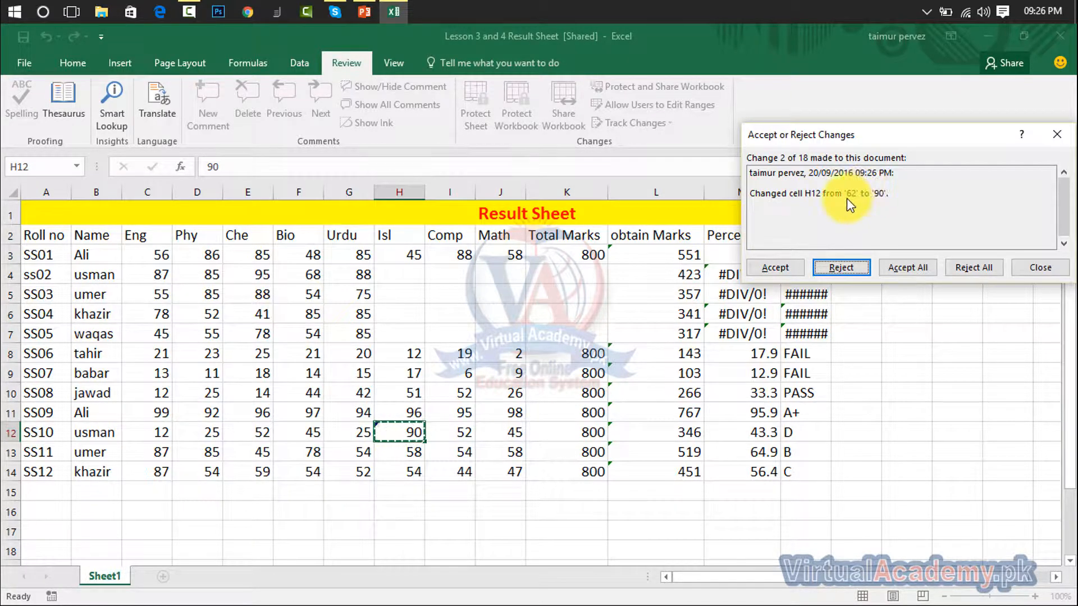
{"action": "left_click", "coordinate": [776, 268]}
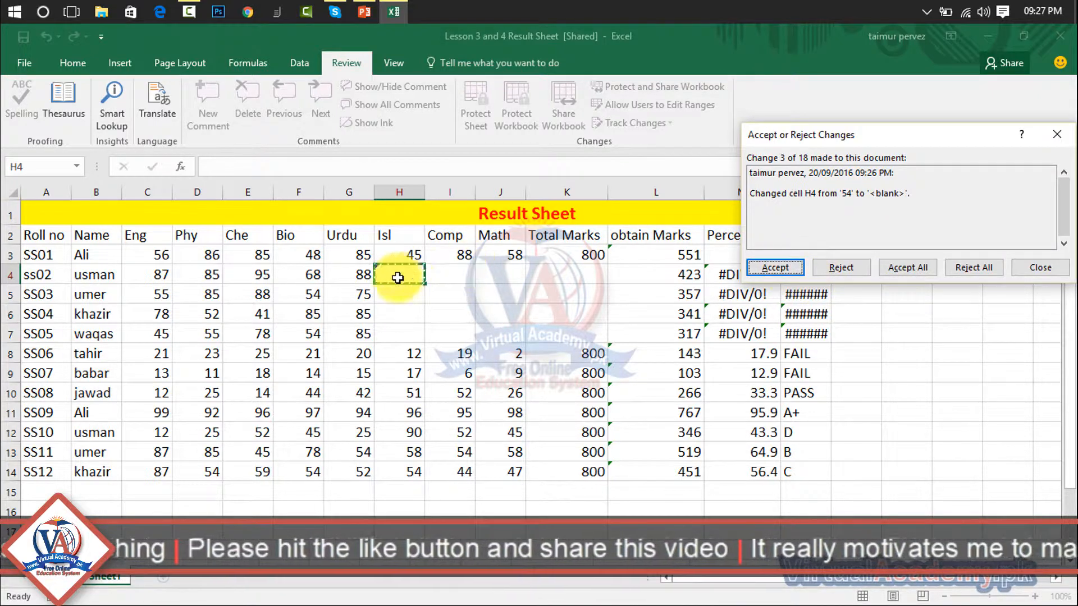
{"action": "left_click", "coordinate": [846, 268]}
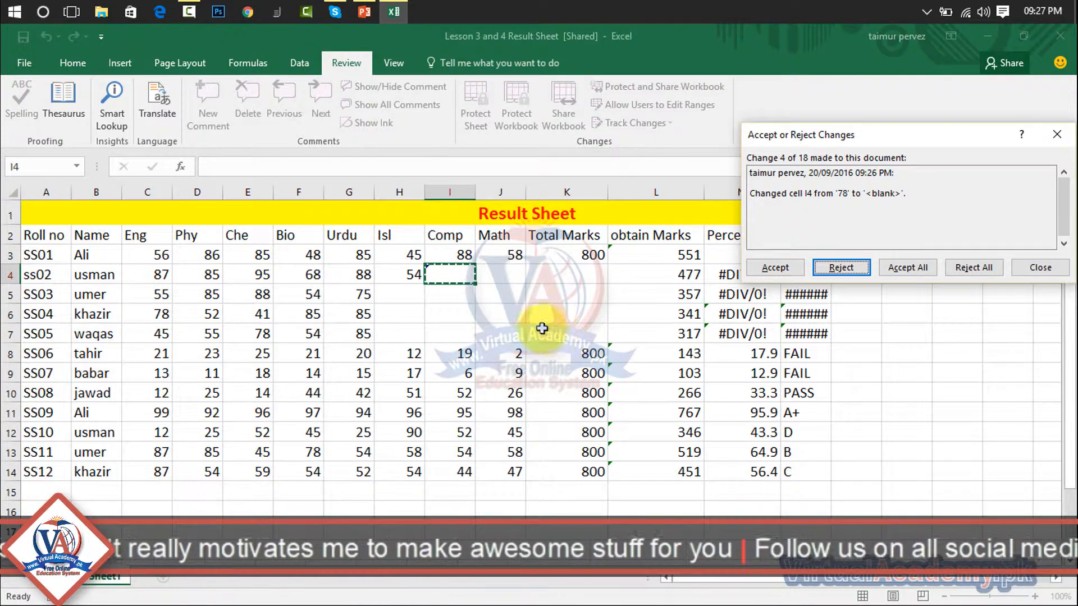
{"action": "left_click", "coordinate": [981, 265]}
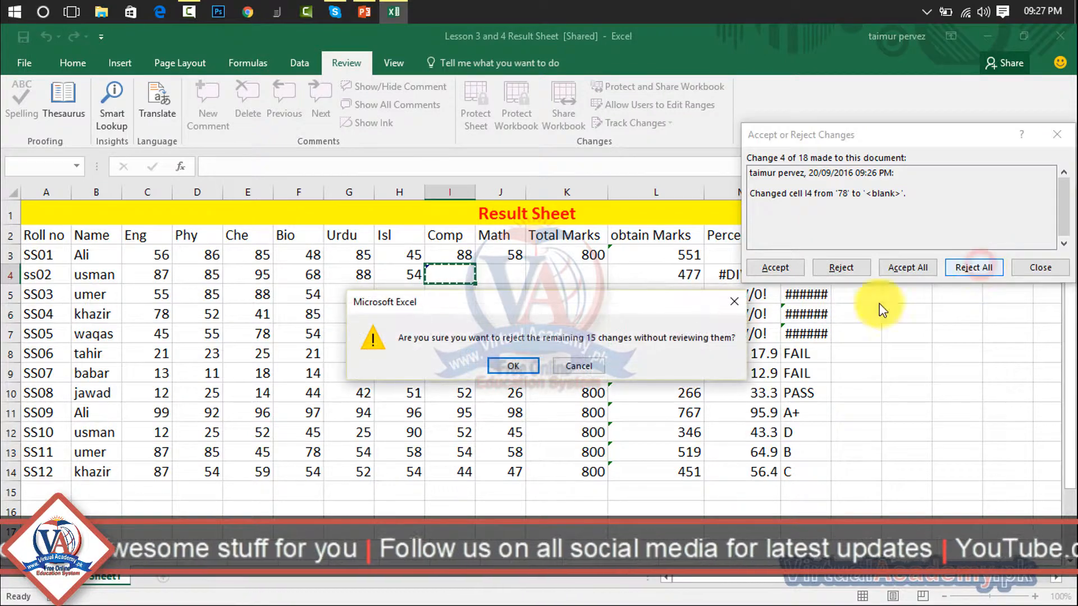
{"action": "left_click", "coordinate": [493, 365]}
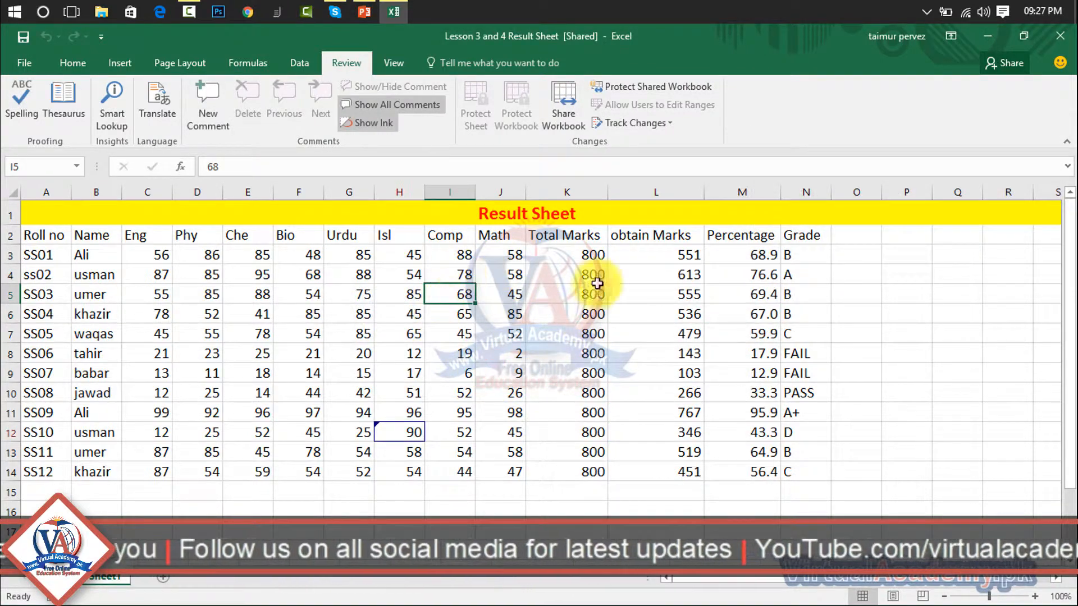
- Run Accept/Reject Changes again and reject H12's edit so it reverts to 62
{"action": "left_click", "coordinate": [506, 411]}
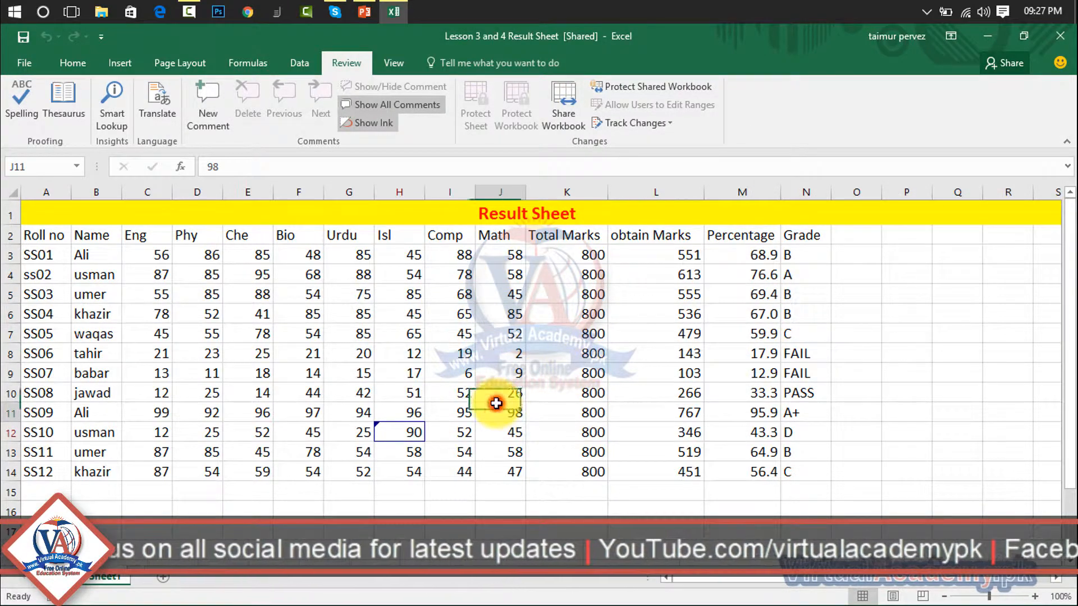
{"action": "left_click", "coordinate": [393, 435]}
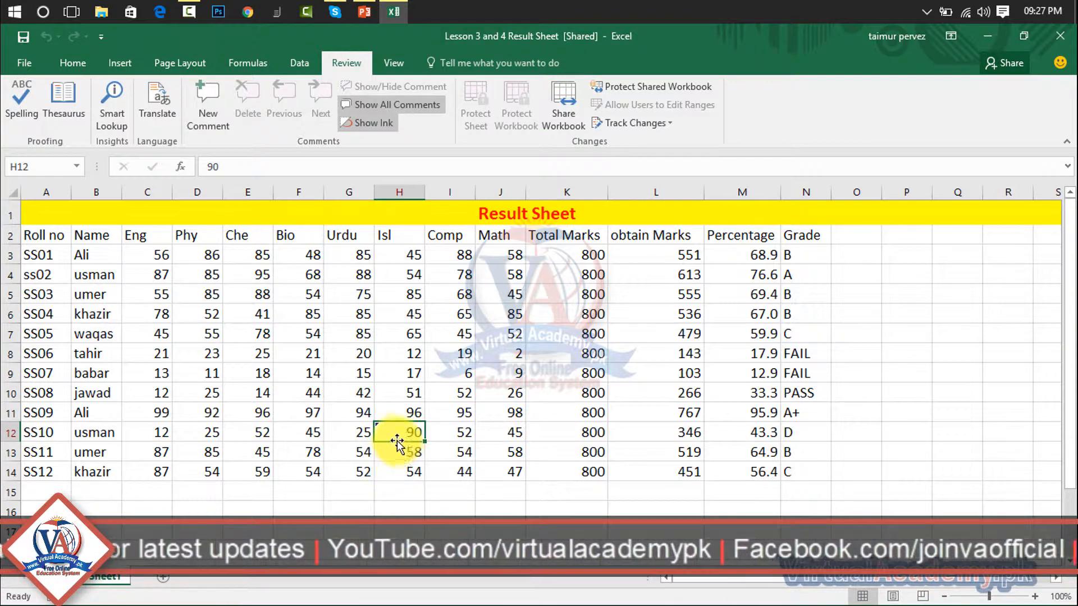
{"action": "mouse_move", "coordinate": [403, 442]}
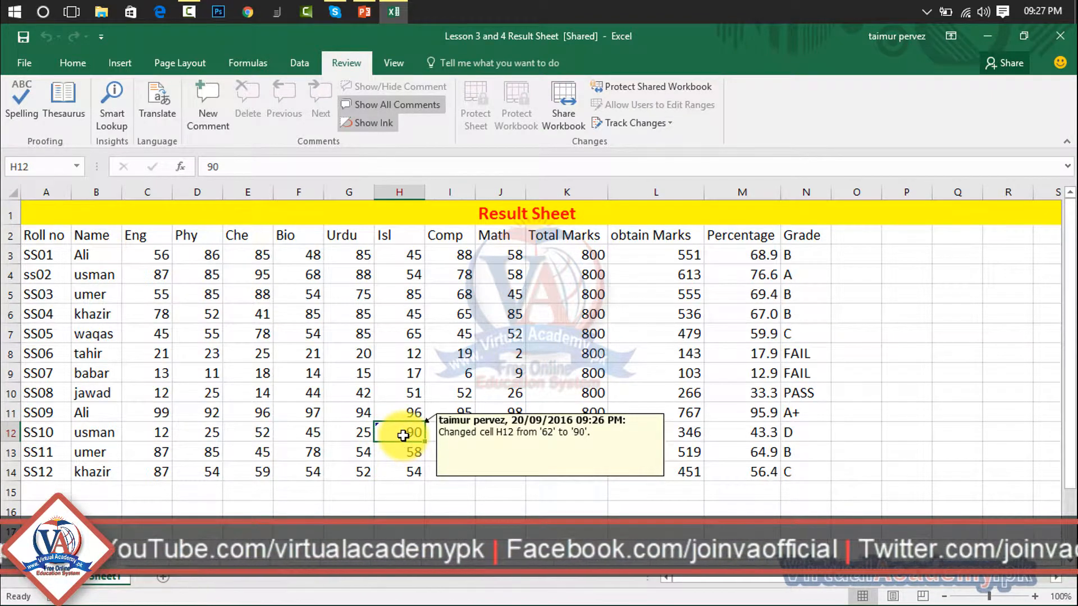
{"action": "left_click", "coordinate": [646, 120]}
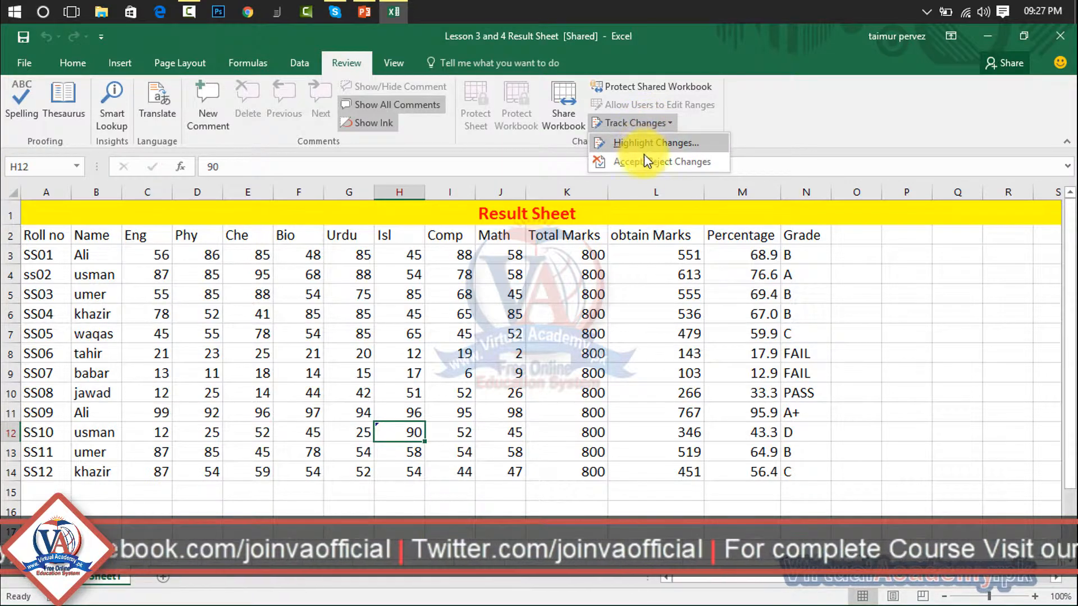
{"action": "left_click", "coordinate": [644, 153]}
{"action": "left_click", "coordinate": [733, 293]}
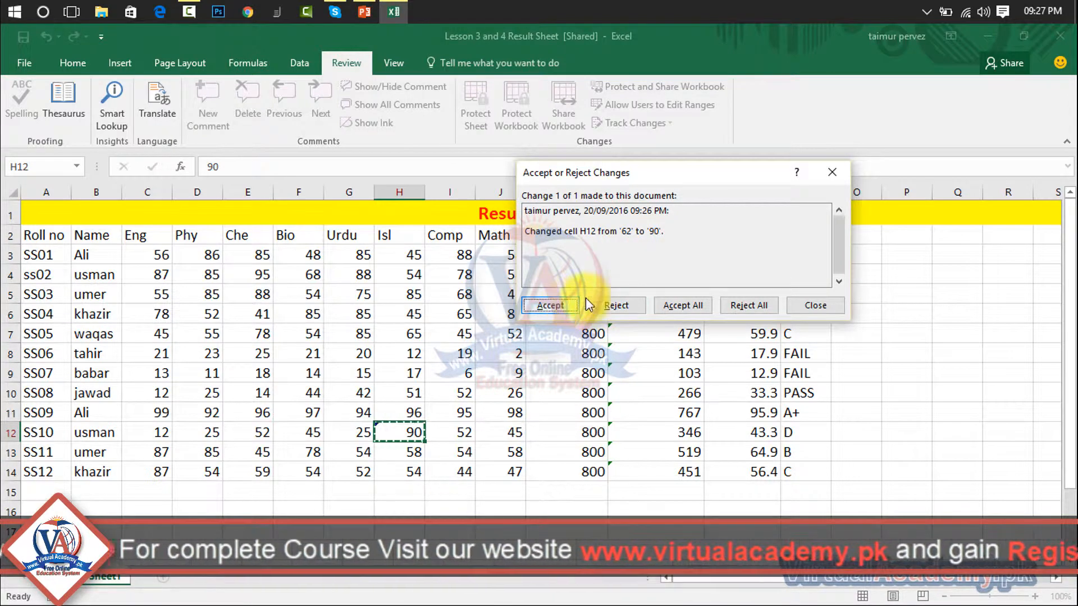
{"action": "left_click", "coordinate": [750, 305]}
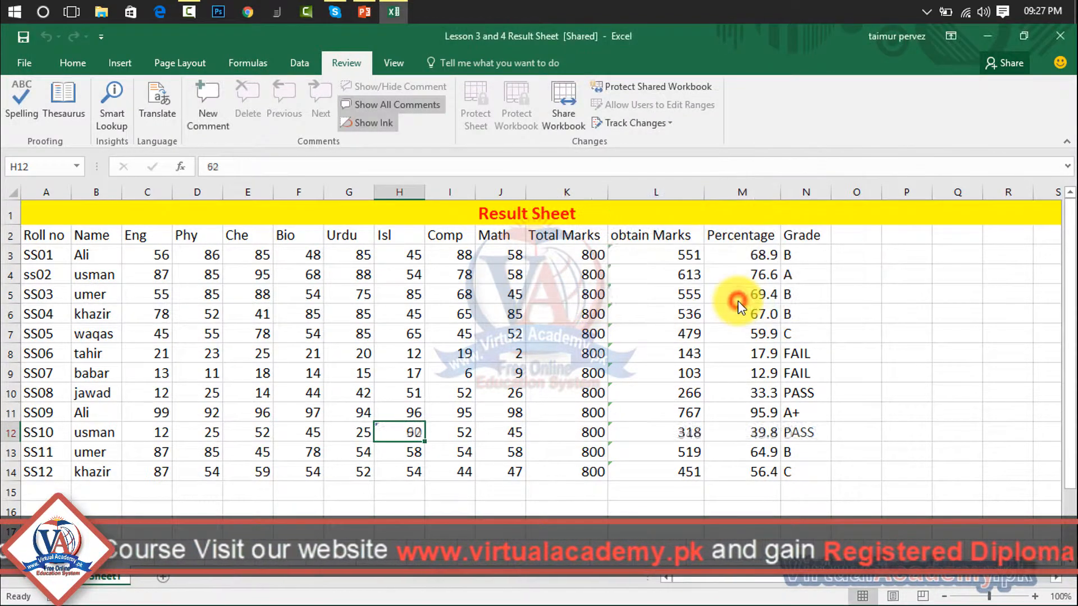
{"action": "left_click", "coordinate": [591, 390]}
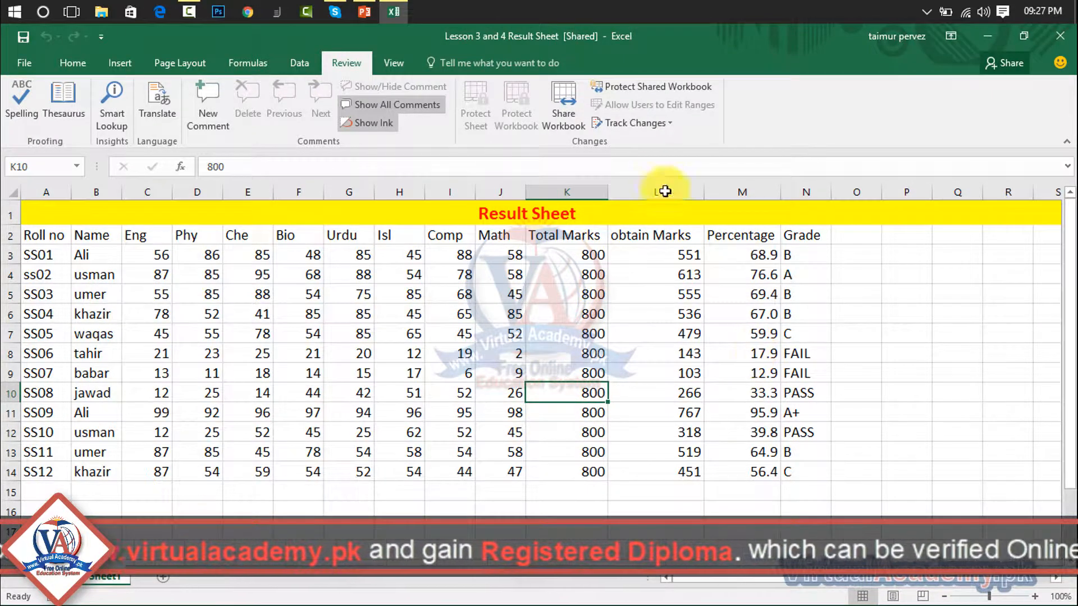
{"action": "left_click", "coordinate": [405, 310]}
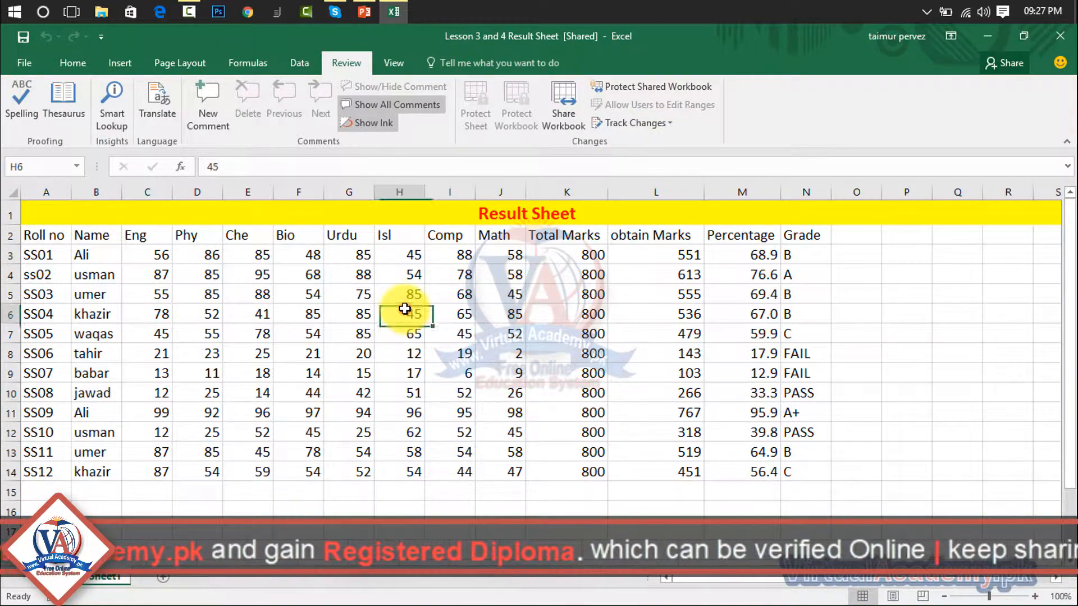
{"action": "type", "text": "52"}
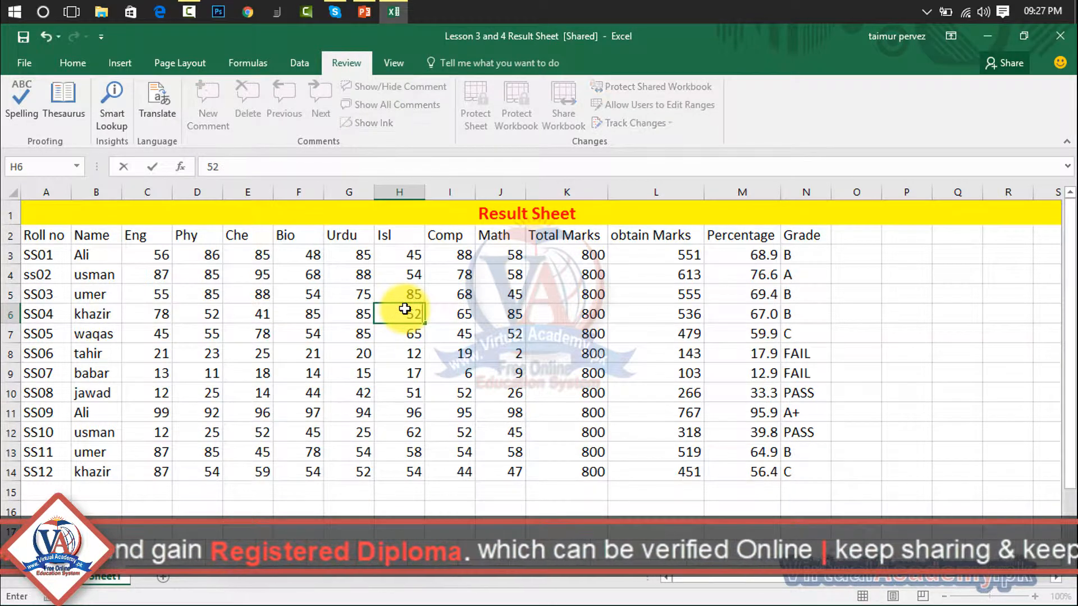
{"action": "left_click", "coordinate": [559, 412]}
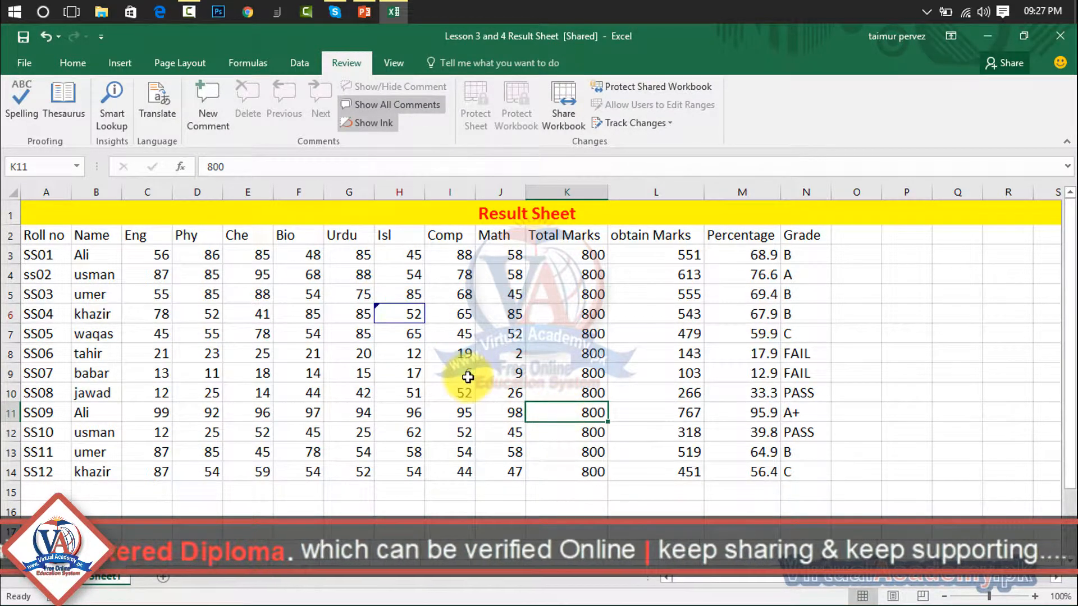
{"action": "key", "text": "ctrl+z"}
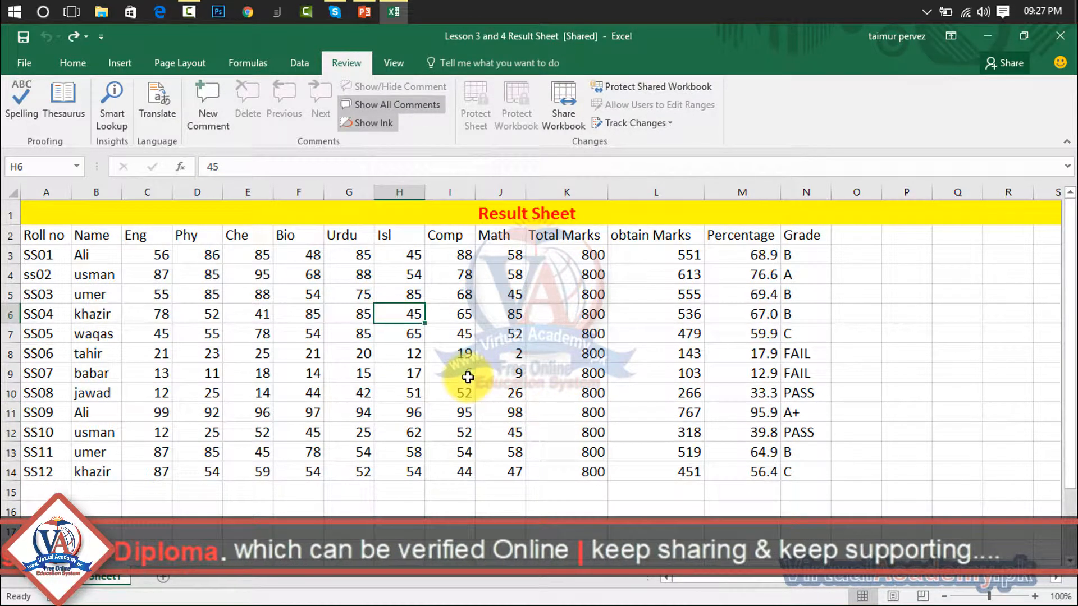
{"action": "left_click", "coordinate": [677, 125]}
- Untick 'Track changes while editing' and confirm removing the workbook from shared use
{"action": "left_click", "coordinate": [666, 147]}
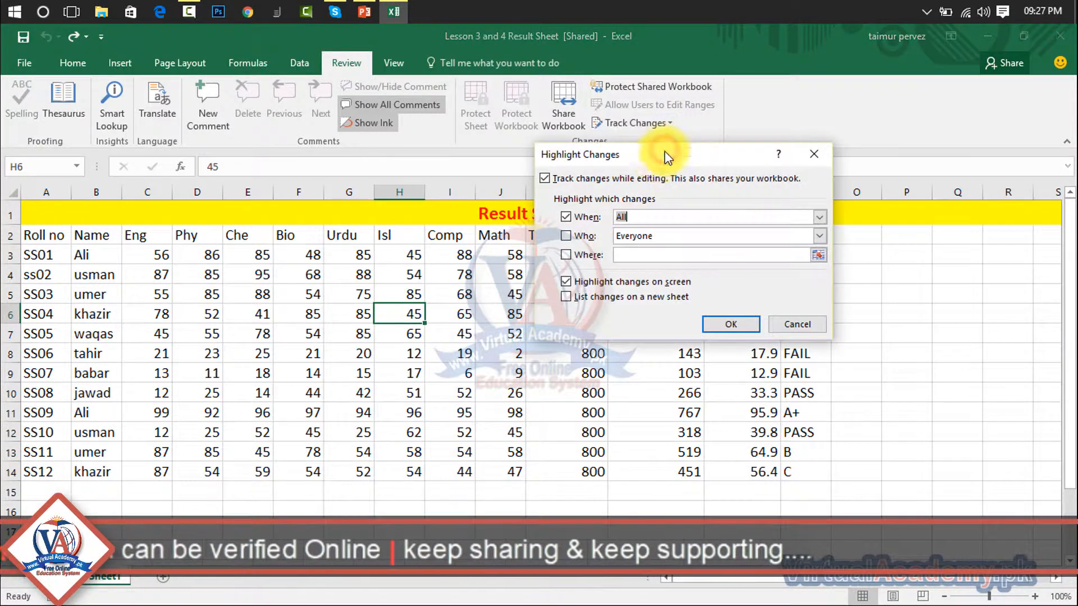
{"action": "left_click", "coordinate": [548, 178]}
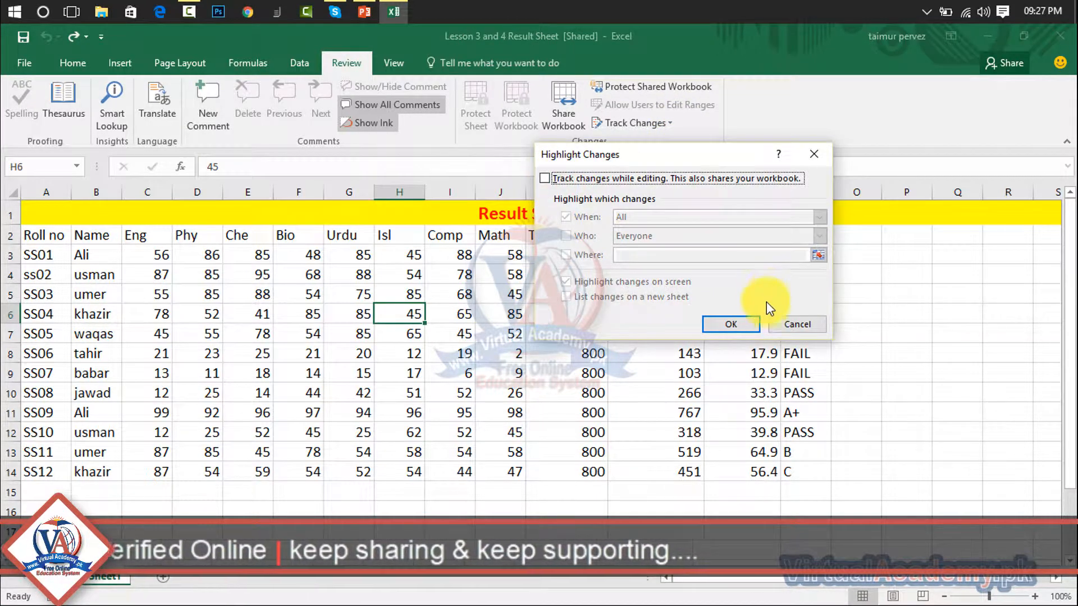
{"action": "left_click", "coordinate": [739, 325]}
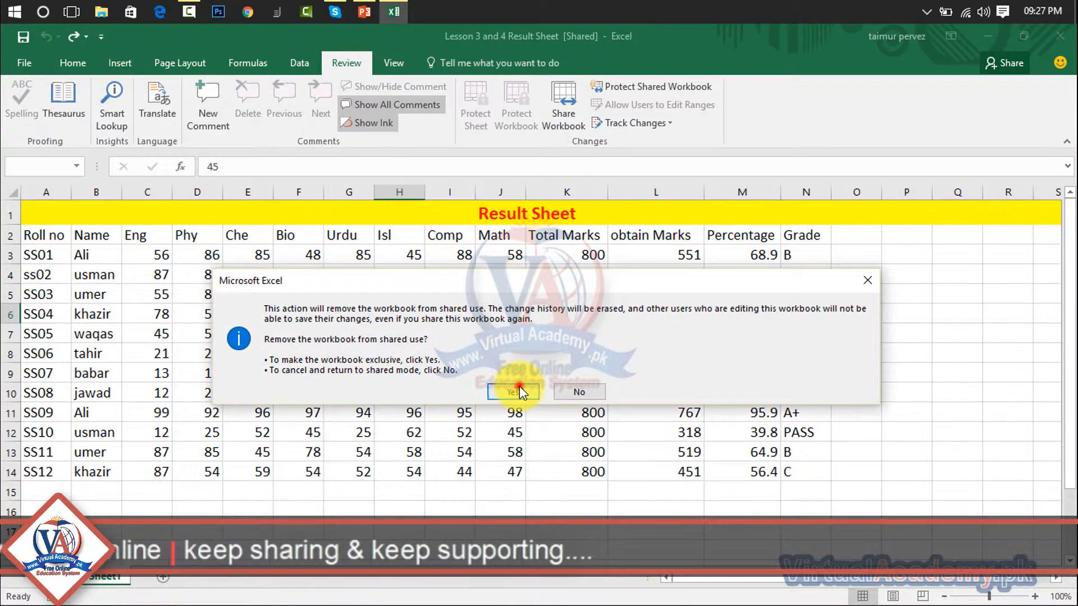
{"action": "left_click", "coordinate": [515, 391]}
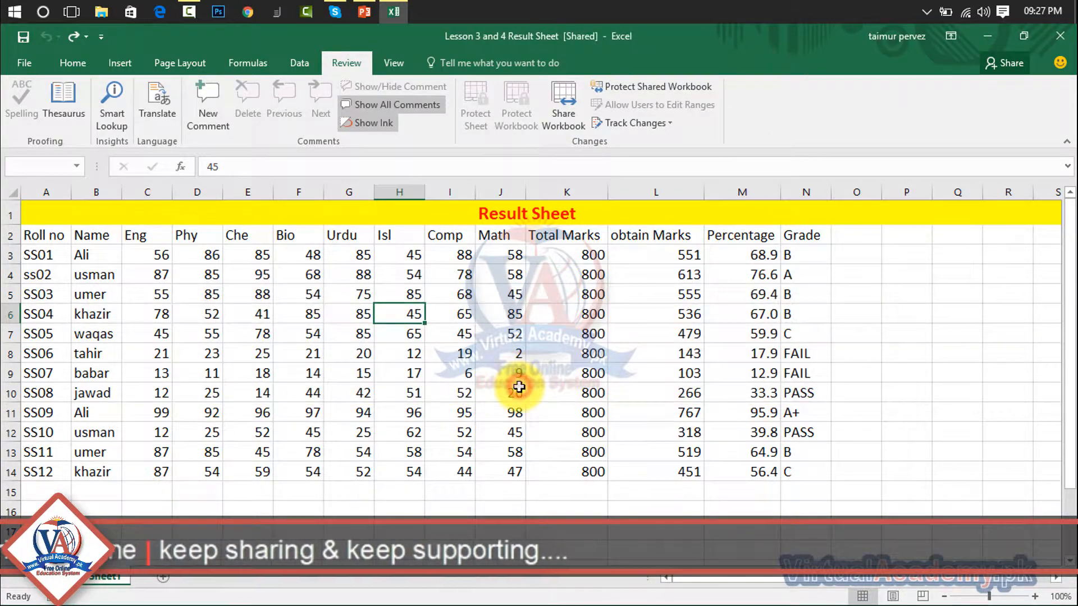
{"action": "left_click", "coordinate": [382, 367]}
- Enter 52 in H9 and check the Sheet1 tab's options without changing anything
{"action": "type", "text": "52"}
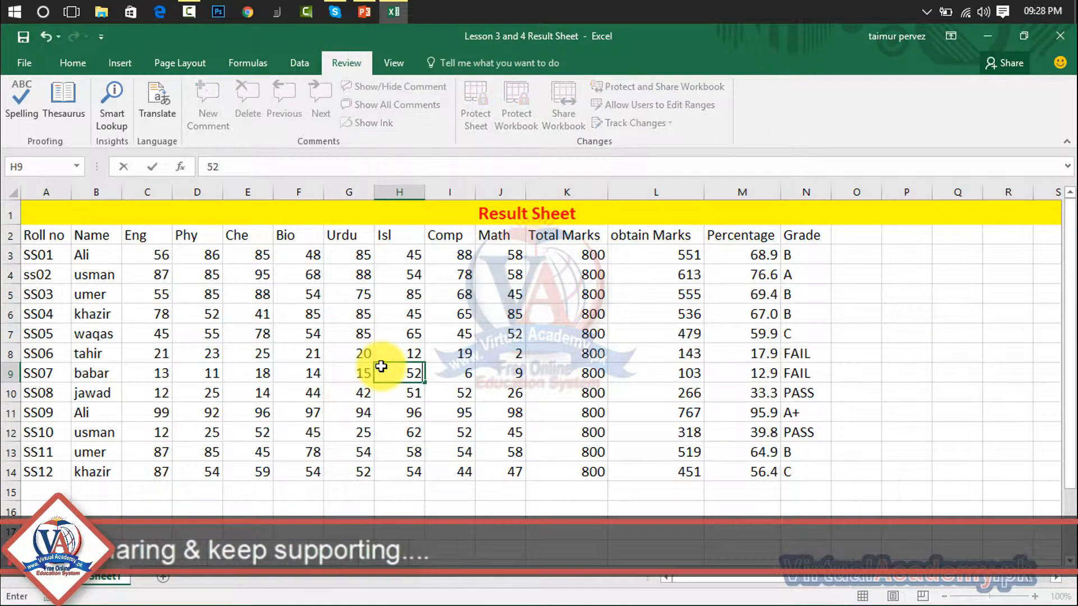
{"action": "left_click", "coordinate": [545, 312]}
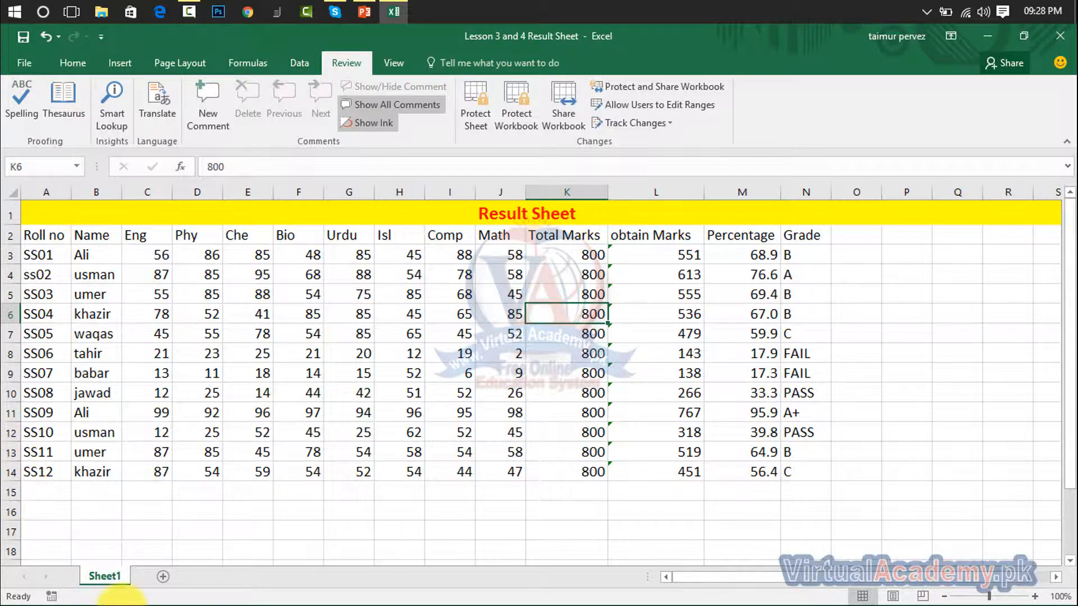
{"action": "right_click", "coordinate": [110, 579]}
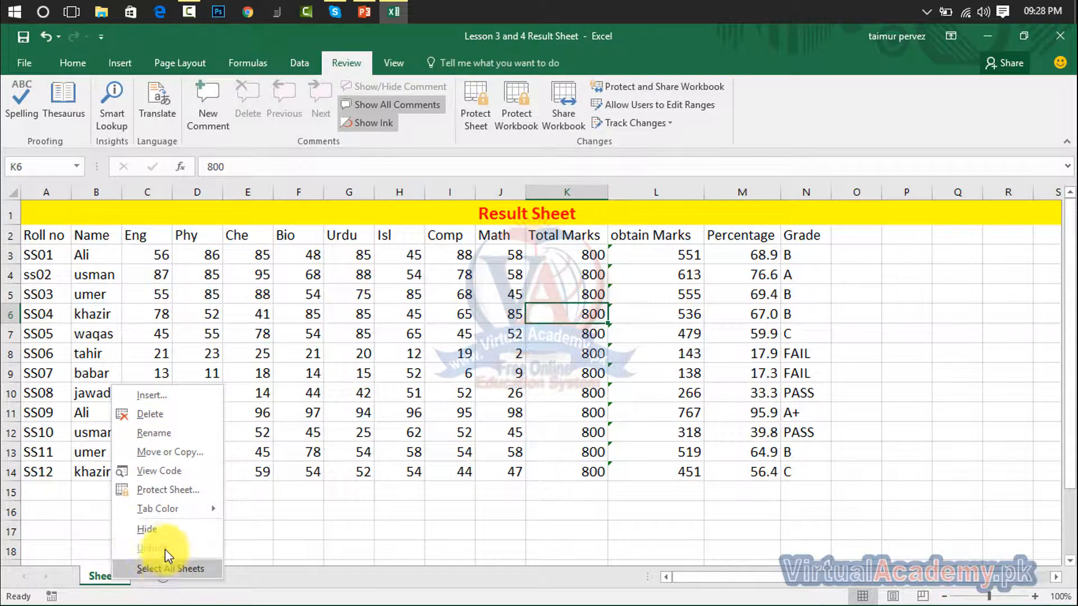
{"action": "left_click", "coordinate": [258, 573]}
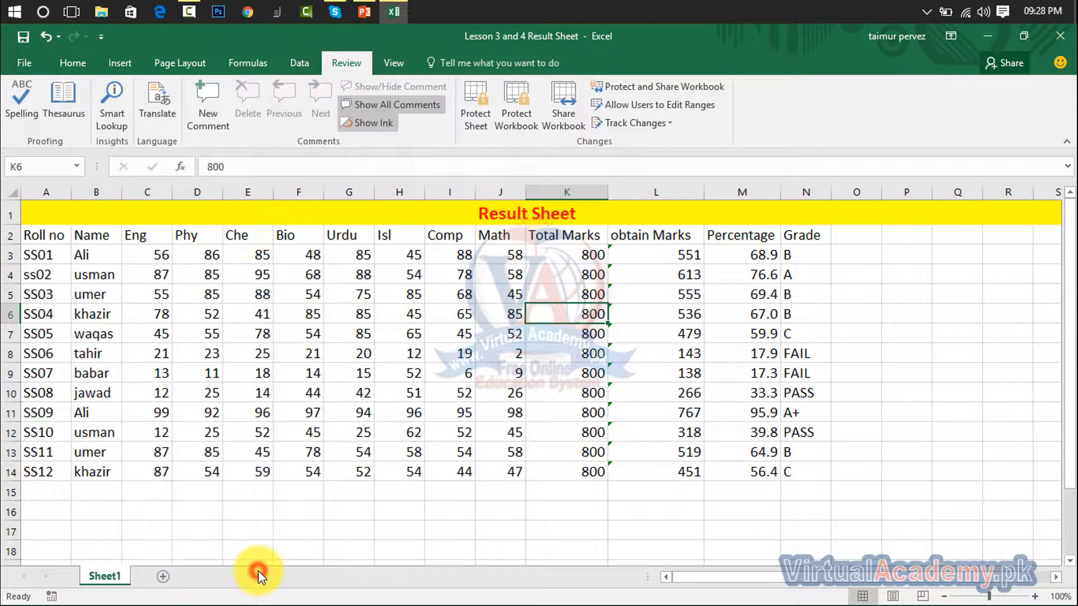